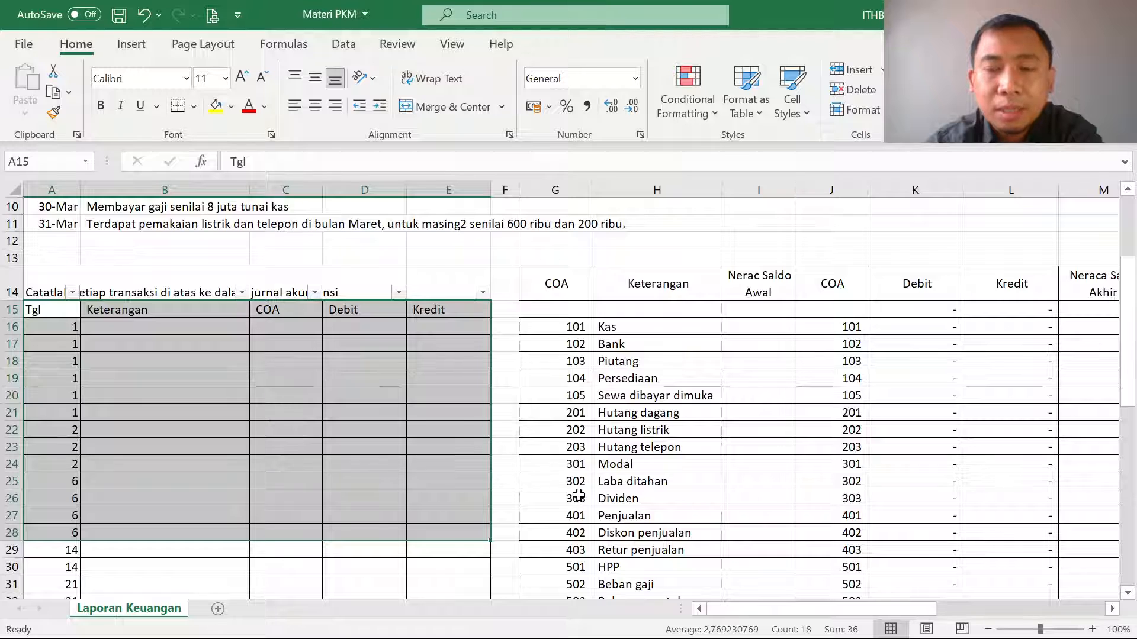
Step: Examine the journal table, the trial balance with its Debit formula, and the Laporan Laba Rugi and Laporan Posisi Keuangan layouts
{"action": "left_click_drag", "start_coordinate": [917, 605], "coordinate": [952, 604]}
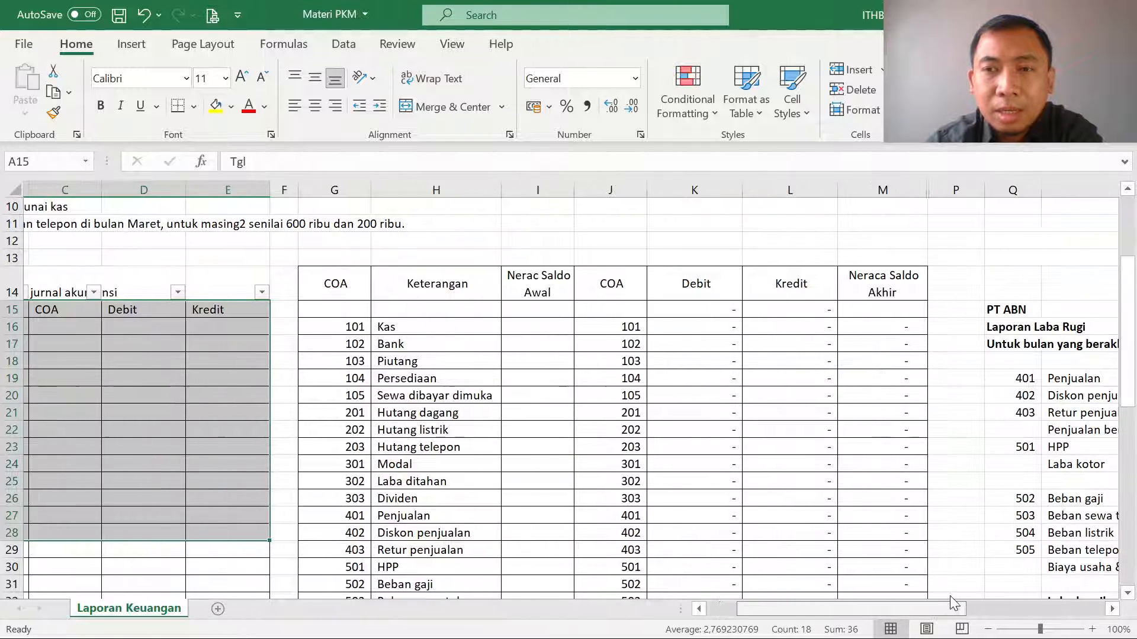
{"action": "left_click_drag", "start_coordinate": [853, 286], "coordinate": [353, 525]}
{"action": "left_click_drag", "start_coordinate": [823, 609], "coordinate": [774, 612]}
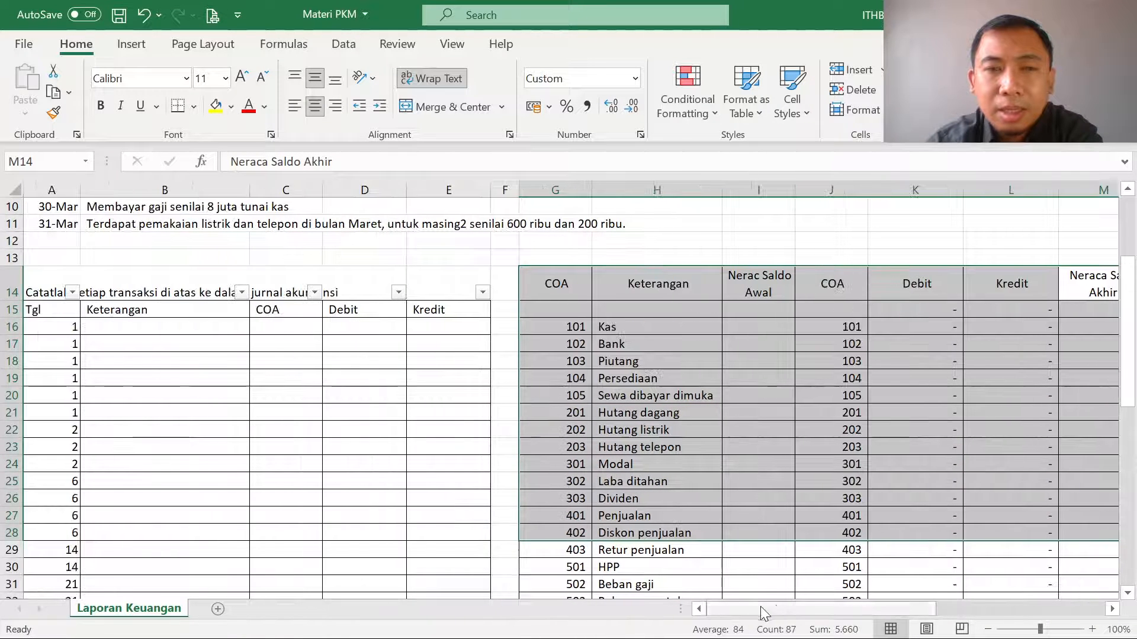
{"action": "left_click_drag", "start_coordinate": [107, 326], "coordinate": [434, 531]}
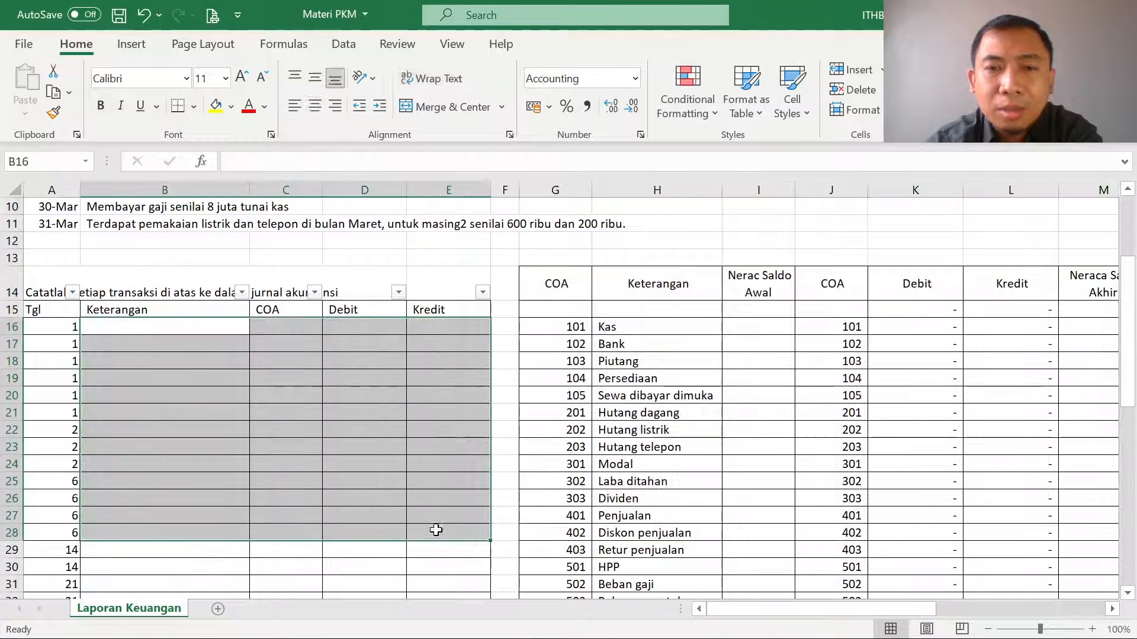
{"action": "left_click_drag", "start_coordinate": [555, 283], "coordinate": [1006, 465]}
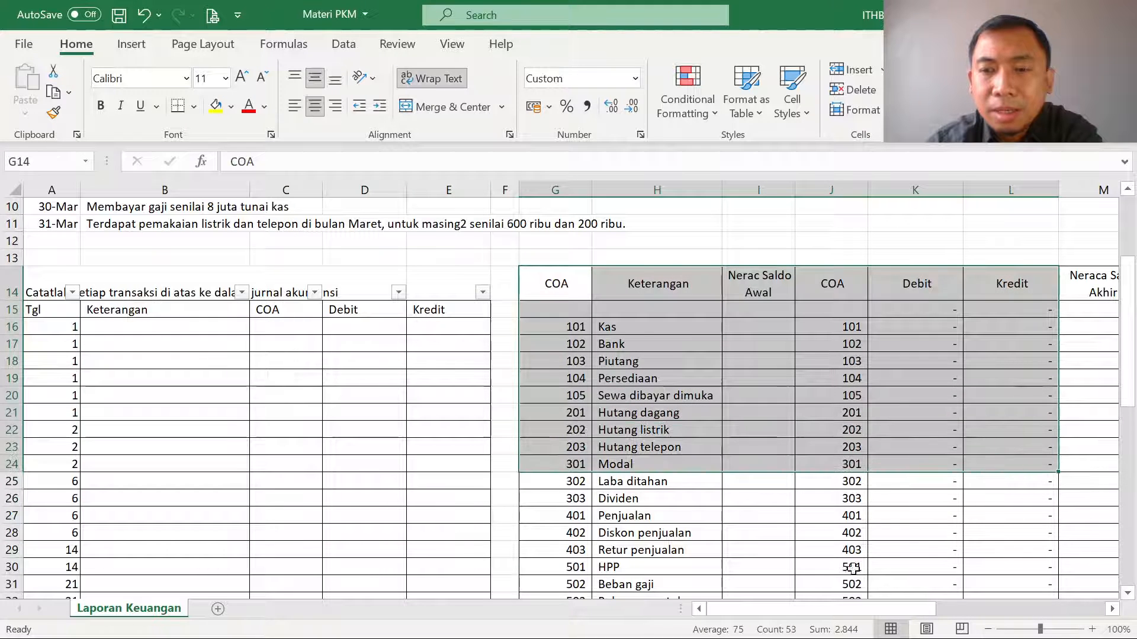
{"action": "left_click_drag", "start_coordinate": [795, 611], "coordinate": [861, 612]}
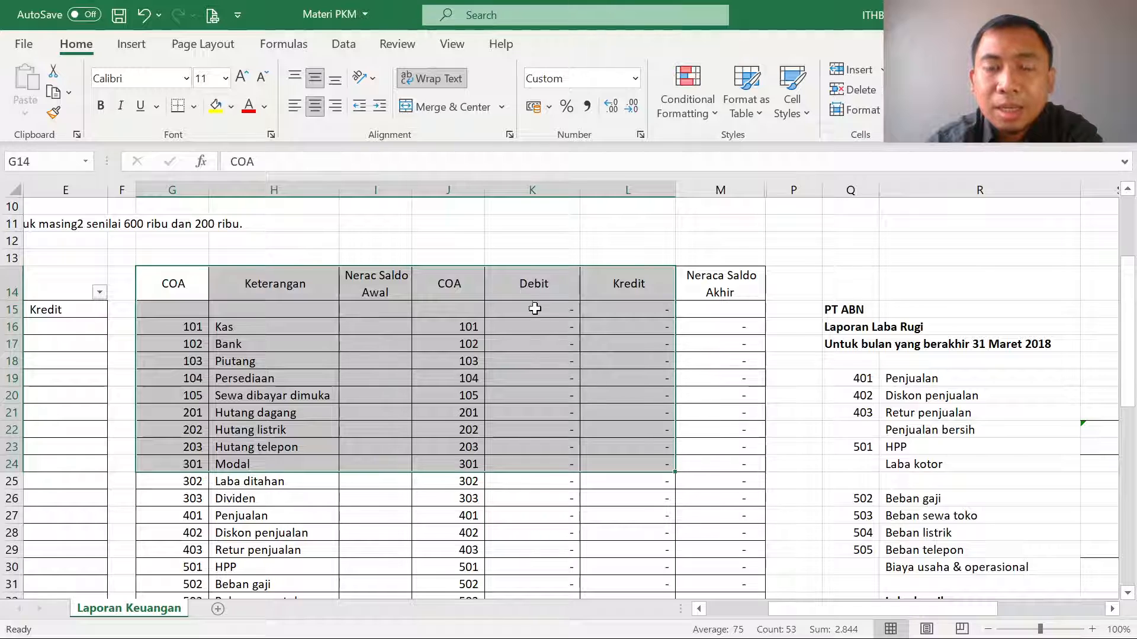
{"action": "left_click", "coordinate": [536, 310]}
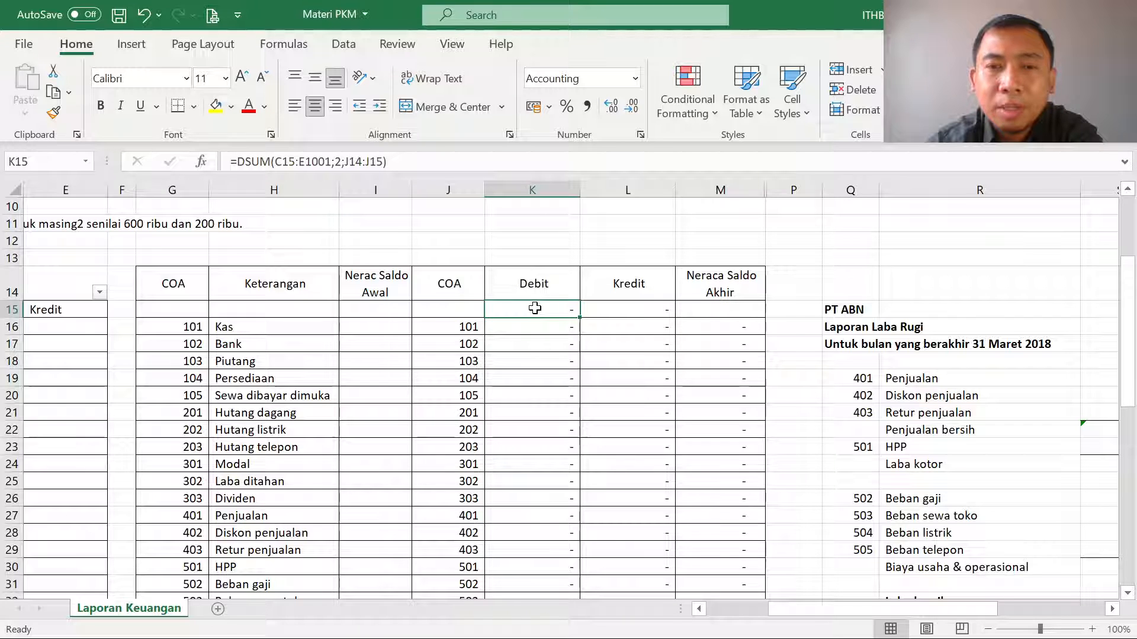
{"action": "left_click_drag", "start_coordinate": [535, 308], "coordinate": [588, 307]}
{"action": "left_click_drag", "start_coordinate": [865, 606], "coordinate": [958, 605]}
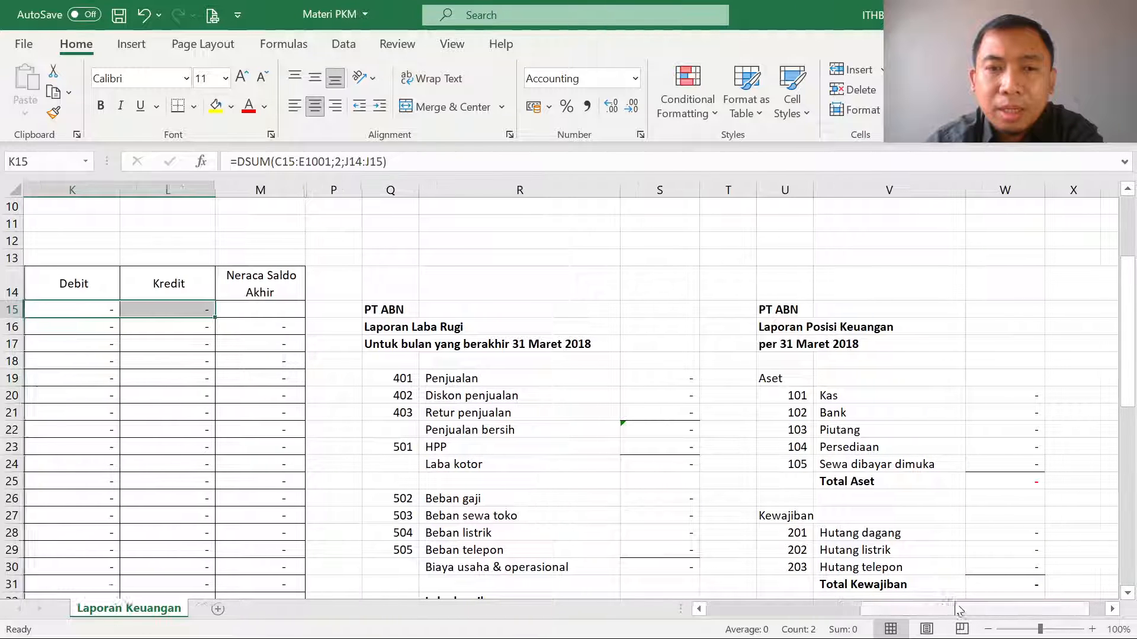
{"action": "left_click_drag", "start_coordinate": [391, 307], "coordinate": [990, 553]}
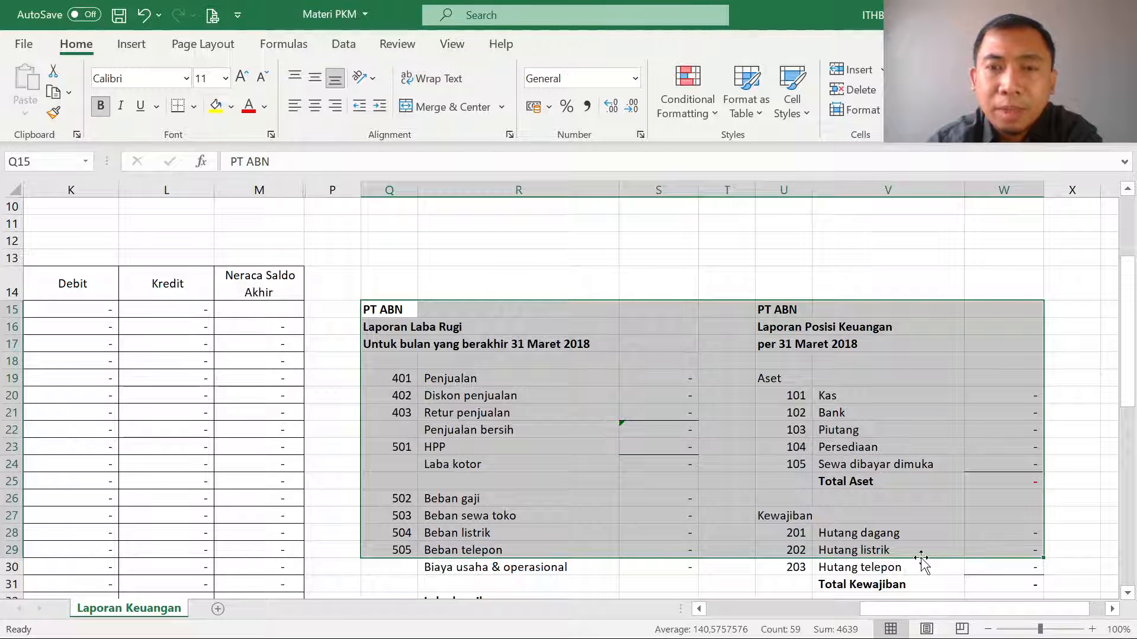
{"action": "left_click_drag", "start_coordinate": [939, 609], "coordinate": [764, 626]}
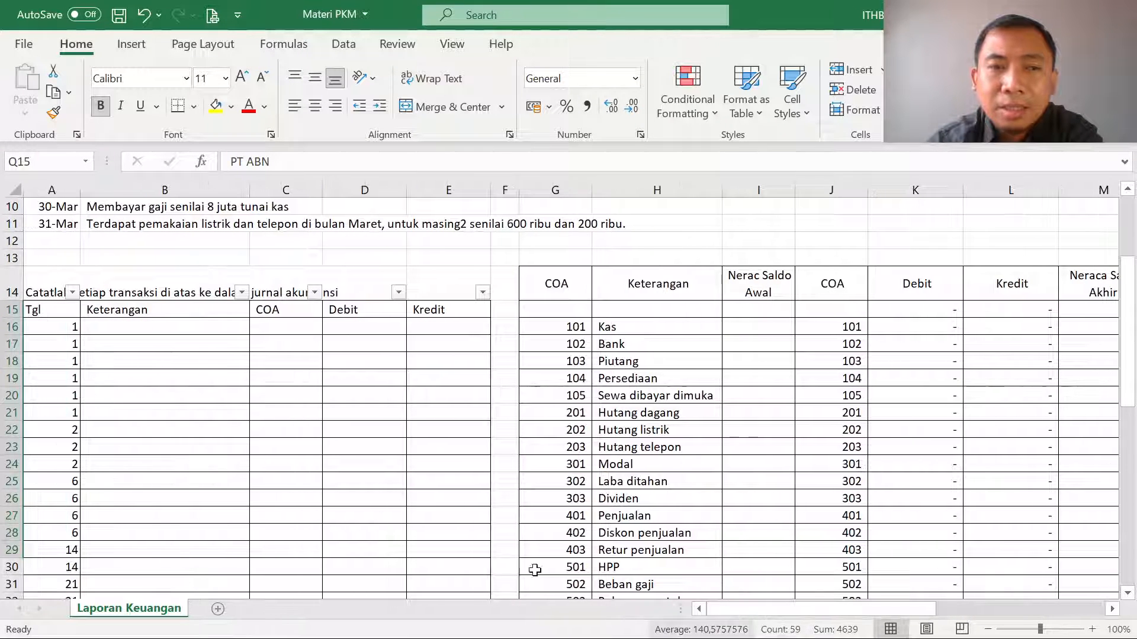
{"action": "left_click_drag", "start_coordinate": [89, 326], "coordinate": [442, 480]}
{"action": "left_click_drag", "start_coordinate": [821, 612], "coordinate": [992, 610]}
{"action": "left_click_drag", "start_coordinate": [463, 346], "coordinate": [896, 540]}
{"action": "left_click_drag", "start_coordinate": [961, 613], "coordinate": [802, 608]}
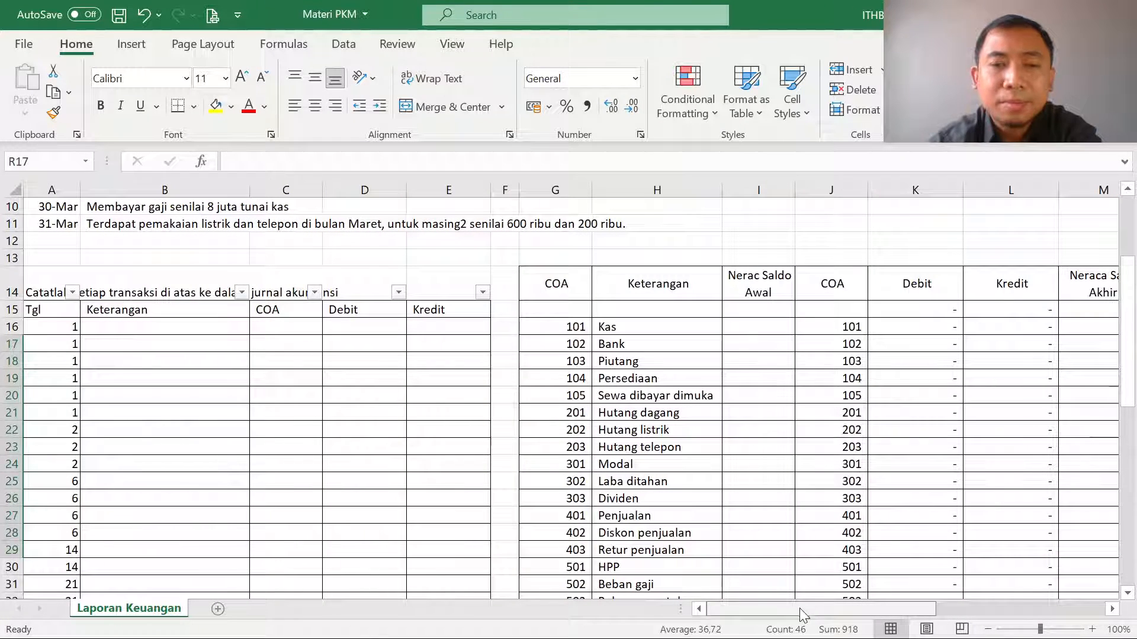
Step: Enter the accounts Bank and Modal in the Keterangan column of the first two journal rows, B16 and B17
{"action": "left_click", "coordinate": [136, 329]}
{"action": "scroll", "coordinate": [249, 359], "scroll_direction": "up", "scroll_amount": 3}
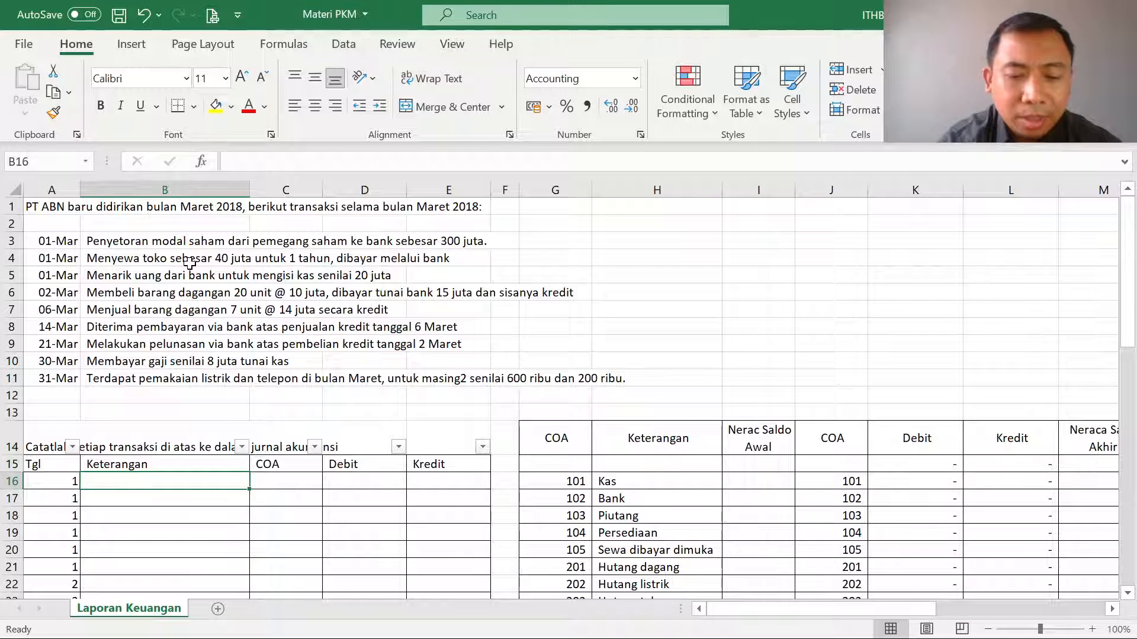
{"action": "type", "text": "Bank"}
{"action": "key", "text": "Return"}
{"action": "type", "text": "Mod"}
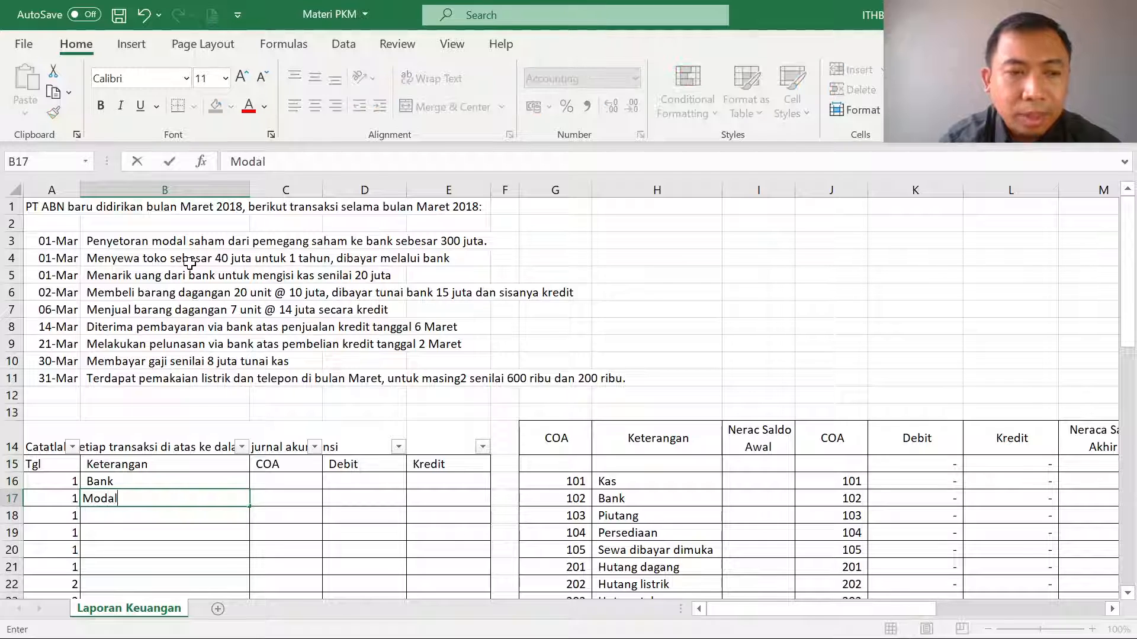
{"action": "type", "text": "al"}
{"action": "key", "text": "Tab"}
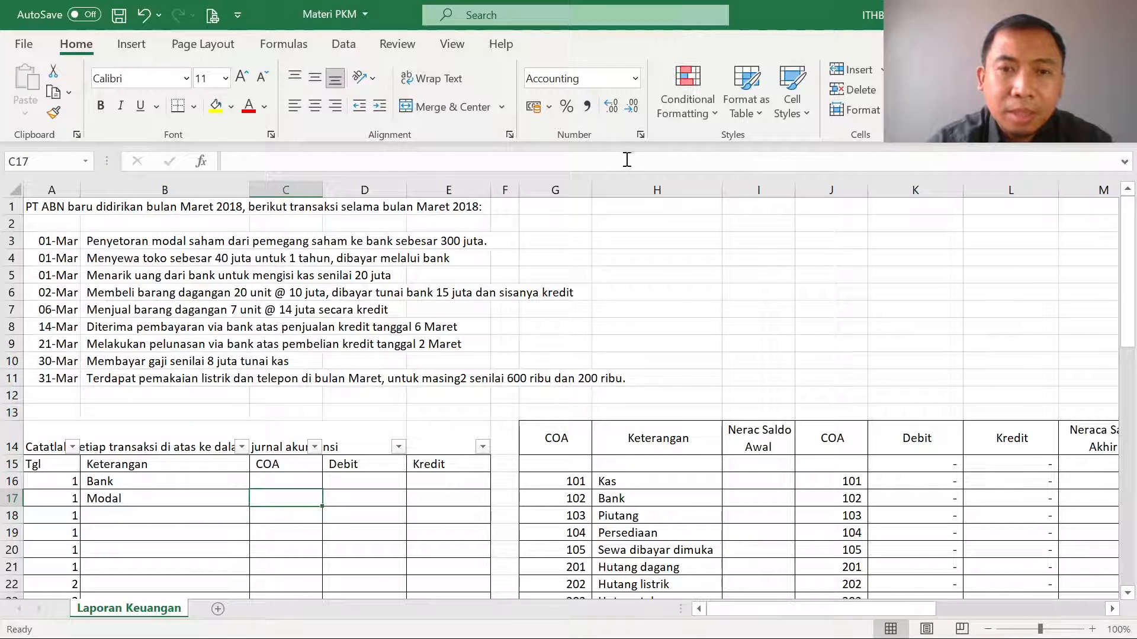
{"action": "left_click", "coordinate": [712, 464]}
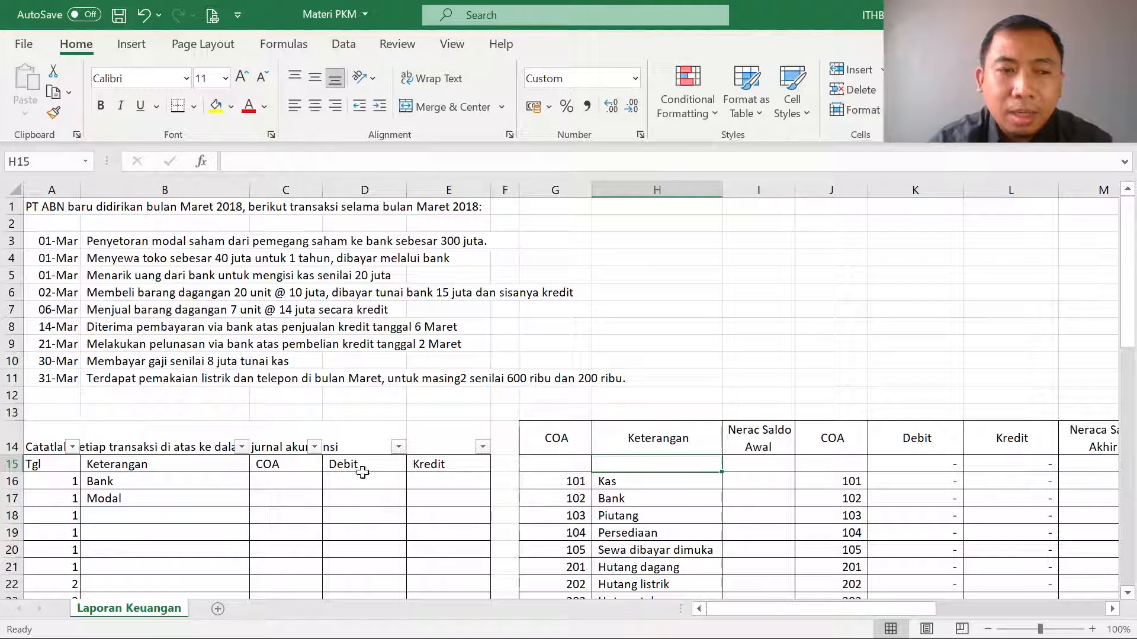
Step: Fill the Bank journal row with COA 102 and a debit of 300000000
{"action": "left_click", "coordinate": [214, 485]}
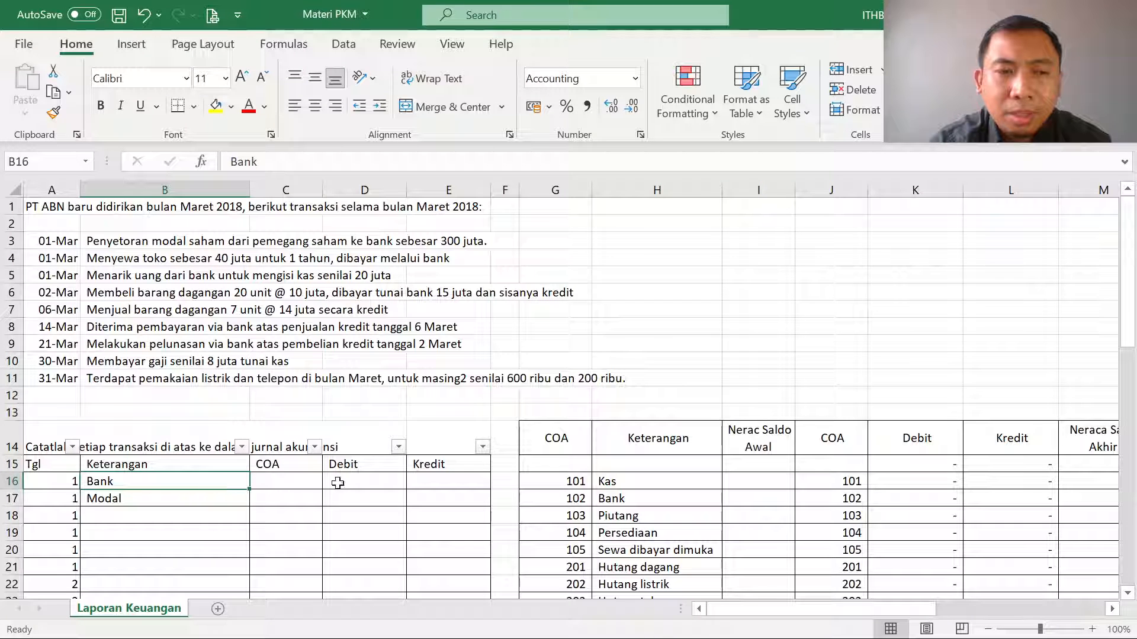
{"action": "left_click", "coordinate": [273, 484]}
{"action": "type", "text": "1"}
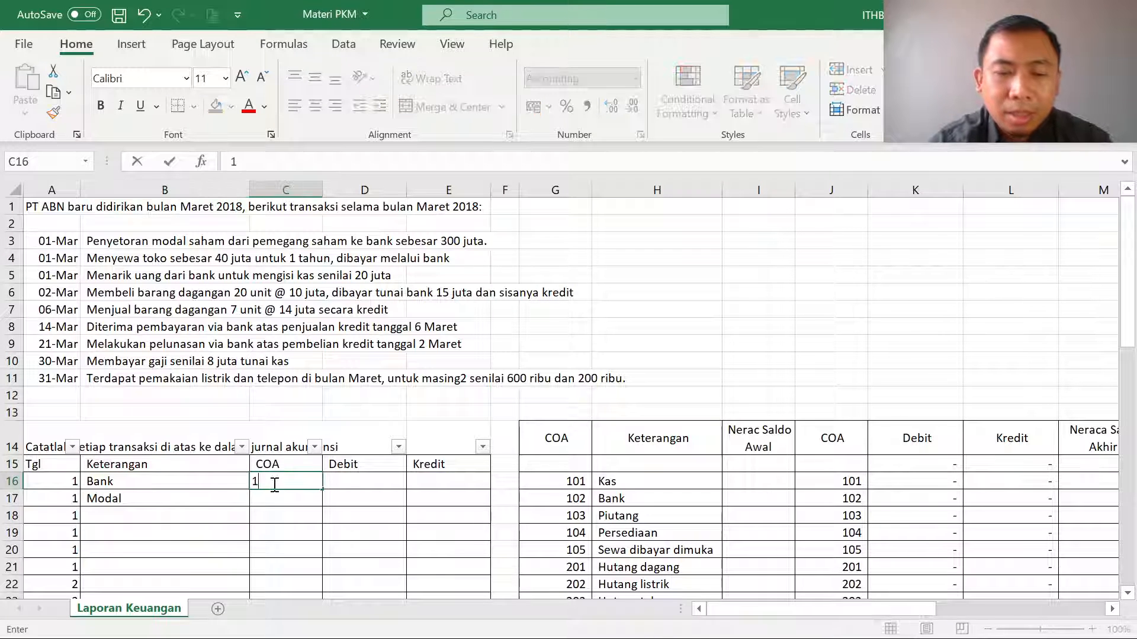
{"action": "type", "text": "02"}
{"action": "left_click_drag", "start_coordinate": [663, 500], "coordinate": [809, 502]}
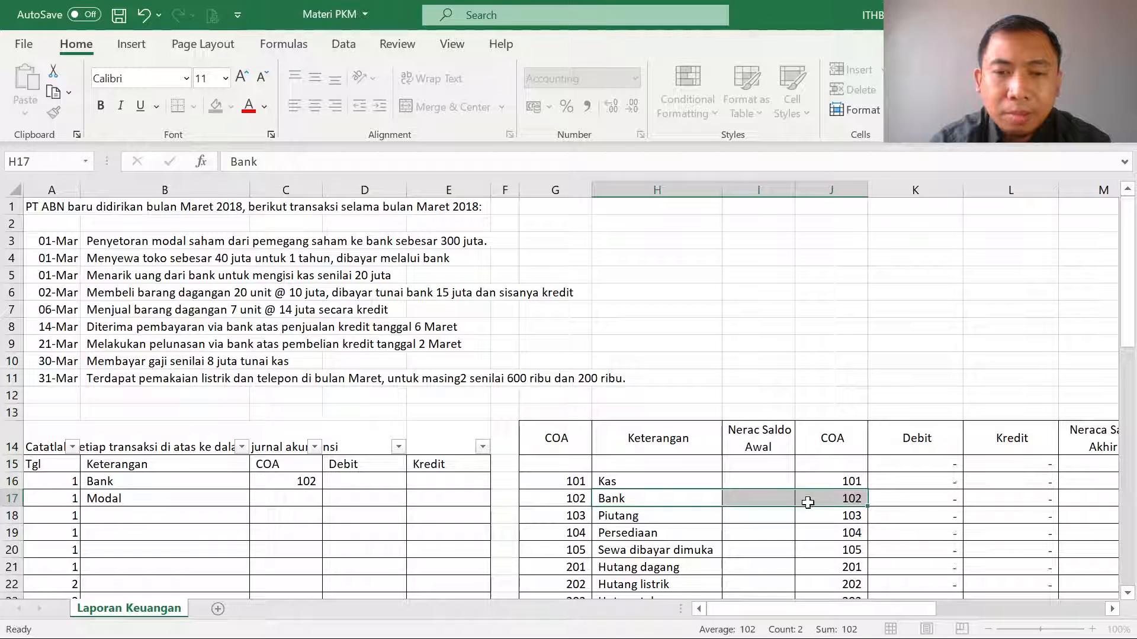
{"action": "left_click", "coordinate": [362, 484]}
{"action": "type", "text": "30000000"}
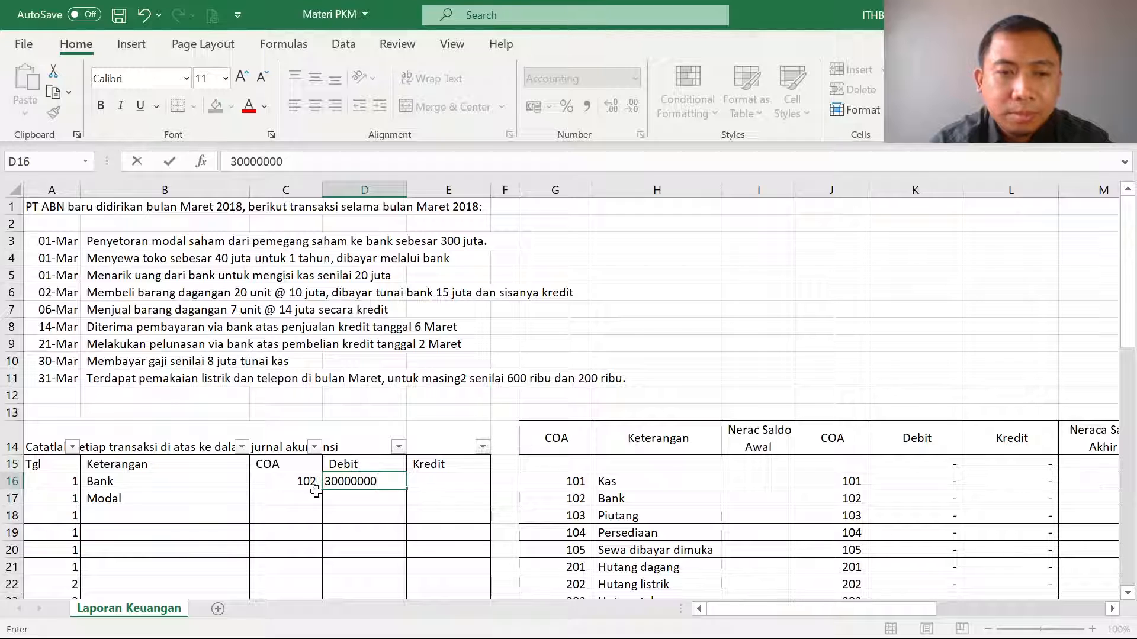
{"action": "type", "text": "0"}
{"action": "left_click", "coordinate": [434, 500]}
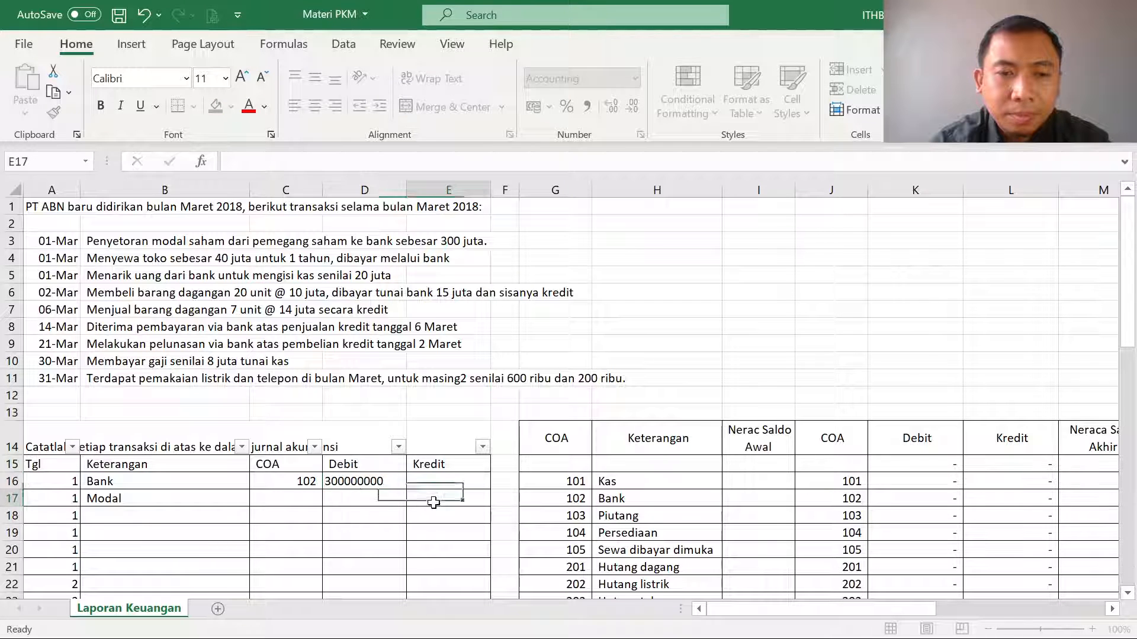
Step: Copy the Bank debit amount into the Kredit cell of the Modal row, E17
{"action": "left_click", "coordinate": [387, 483]}
{"action": "key", "text": "ctrl+c"}
{"action": "left_click", "coordinate": [432, 498]}
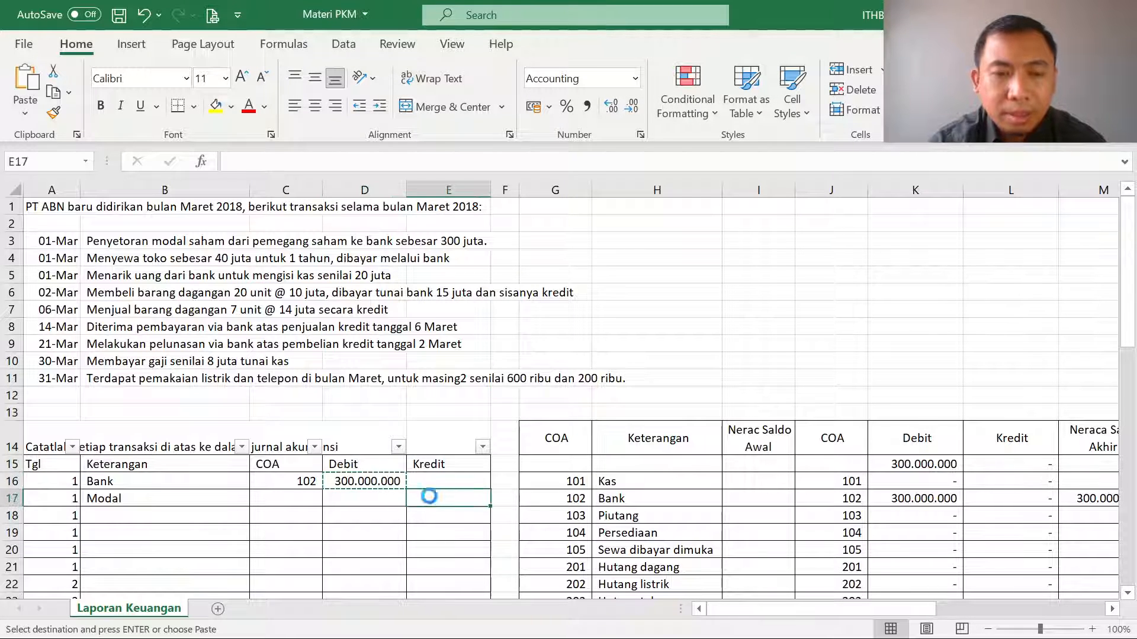
{"action": "key", "text": "ctrl+v"}
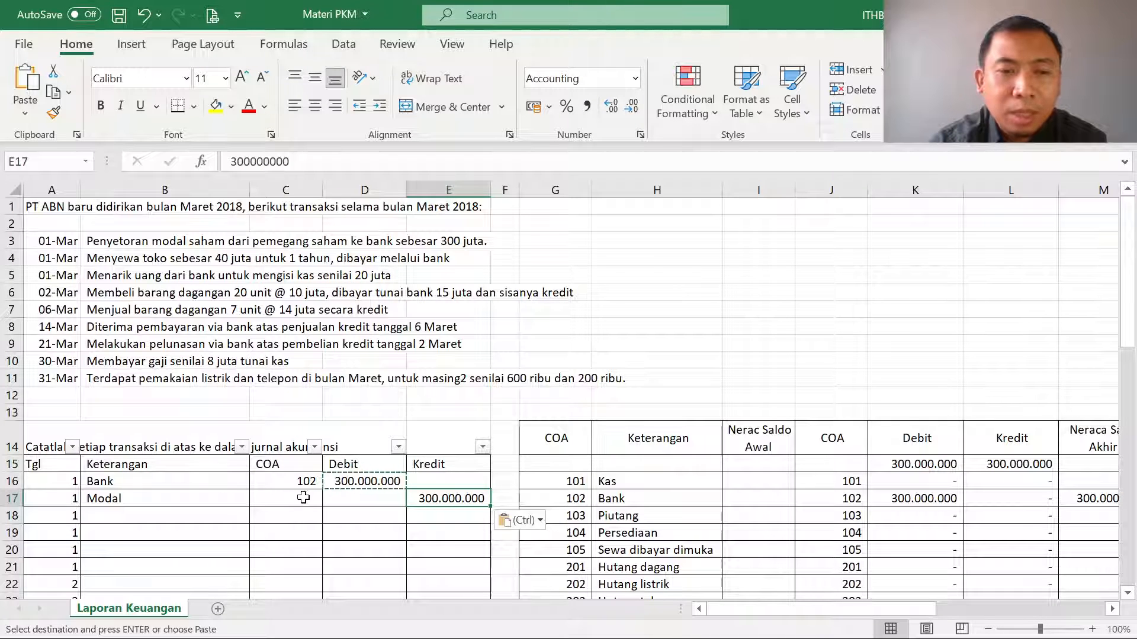
Step: Look up Modal's code in the account list and enter COA 301 in its journal row
{"action": "left_click", "coordinate": [299, 497]}
{"action": "scroll", "coordinate": [485, 532], "scroll_direction": "down", "scroll_amount": 1}
{"action": "left_click_drag", "start_coordinate": [583, 567], "coordinate": [610, 568]}
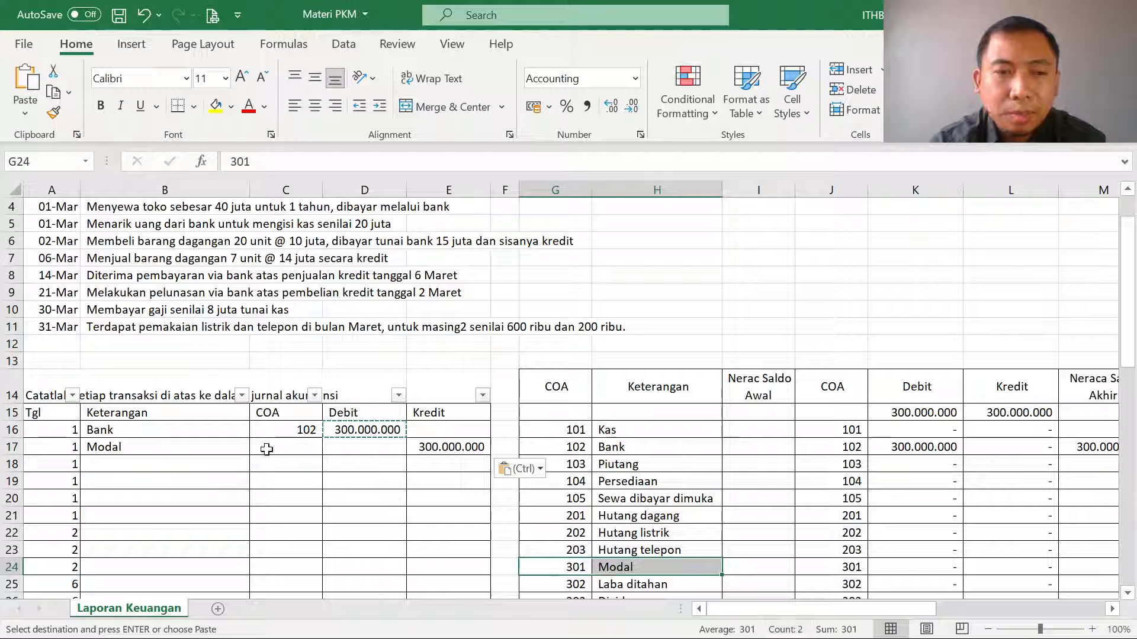
{"action": "left_click", "coordinate": [292, 449]}
{"action": "type", "text": "301"}
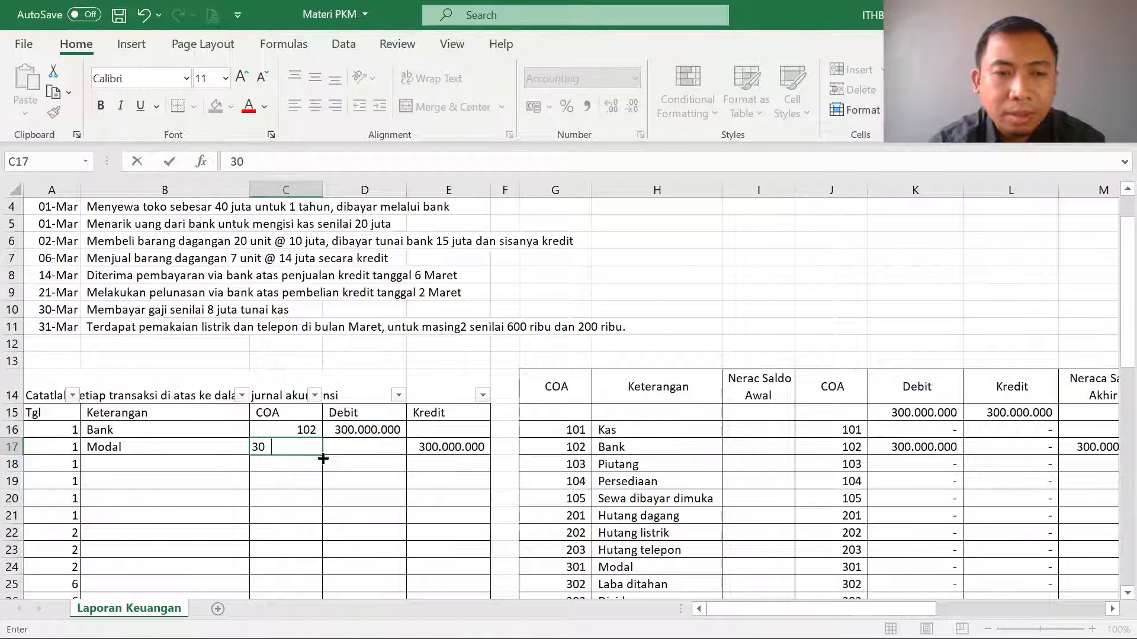
{"action": "left_click", "coordinate": [377, 452]}
{"action": "left_click", "coordinate": [422, 453]}
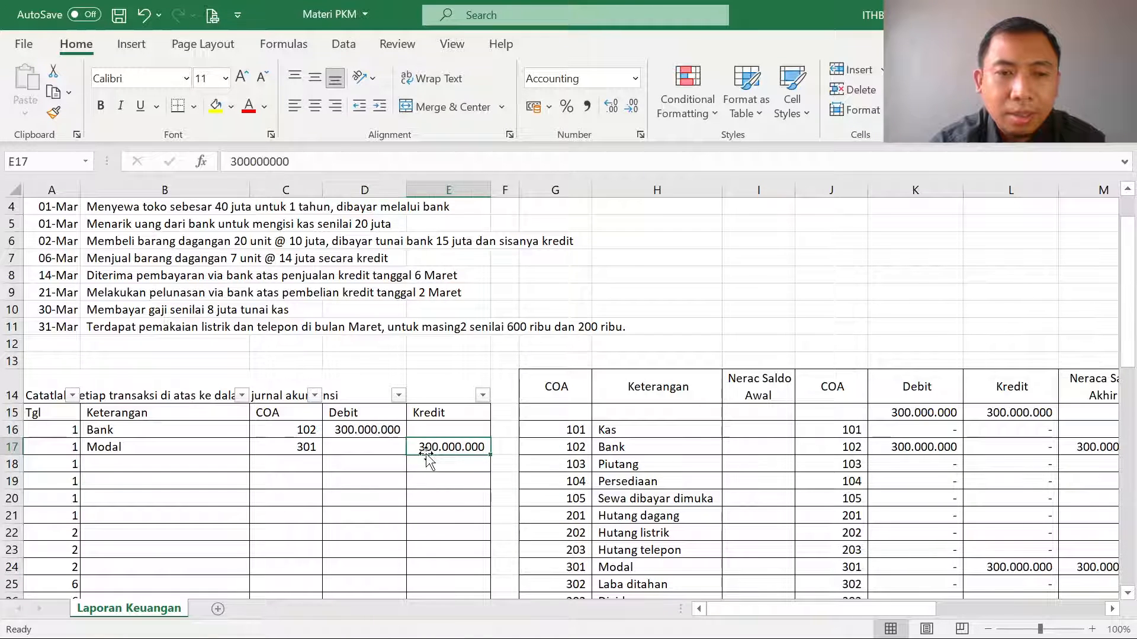
Step: Insert a narrow column between COA and Keterangan in the trial balance and head it "+"
{"action": "scroll", "coordinate": [452, 487], "scroll_direction": "down", "scroll_amount": 1}
{"action": "scroll", "coordinate": [452, 487], "scroll_direction": "down", "scroll_amount": 1}
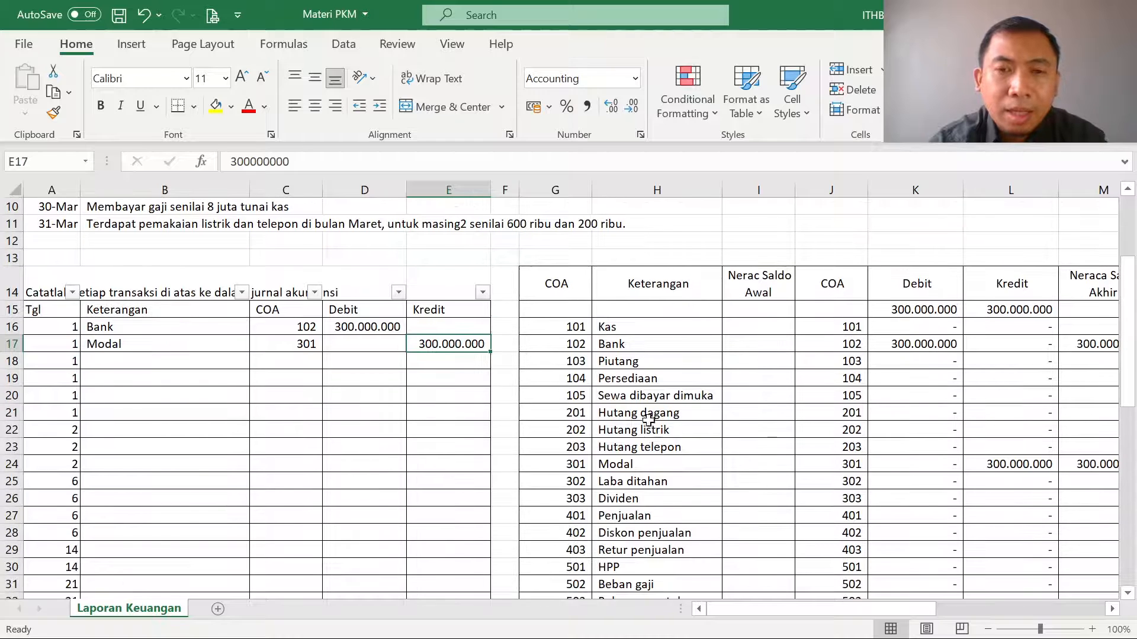
{"action": "left_click_drag", "start_coordinate": [570, 330], "coordinate": [609, 394]}
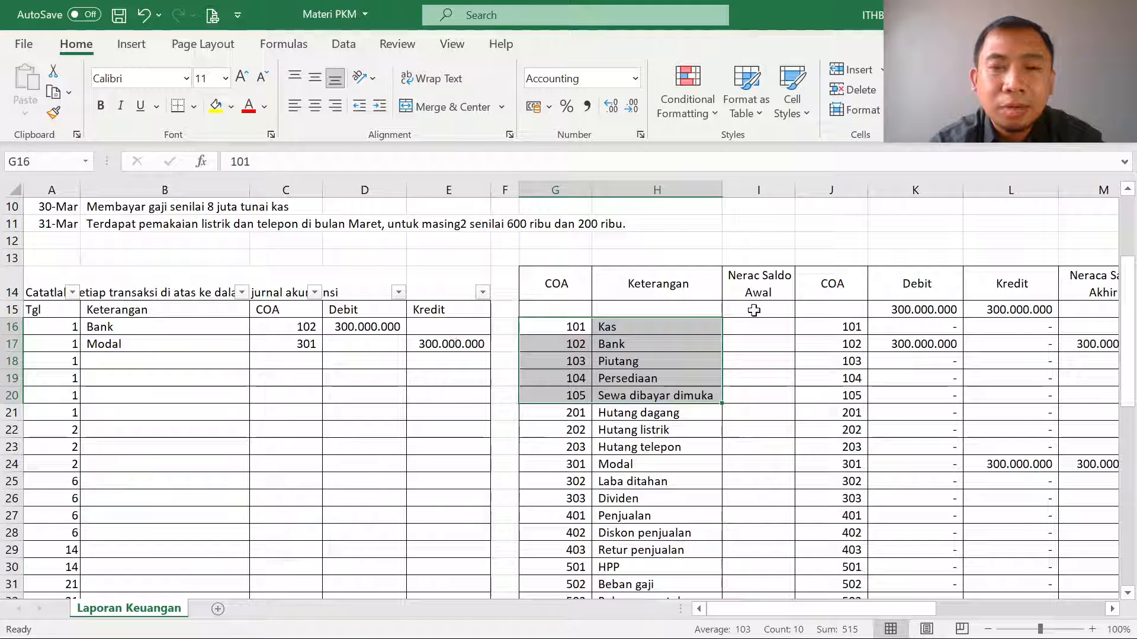
{"action": "left_click_drag", "start_coordinate": [585, 416], "coordinate": [596, 542]}
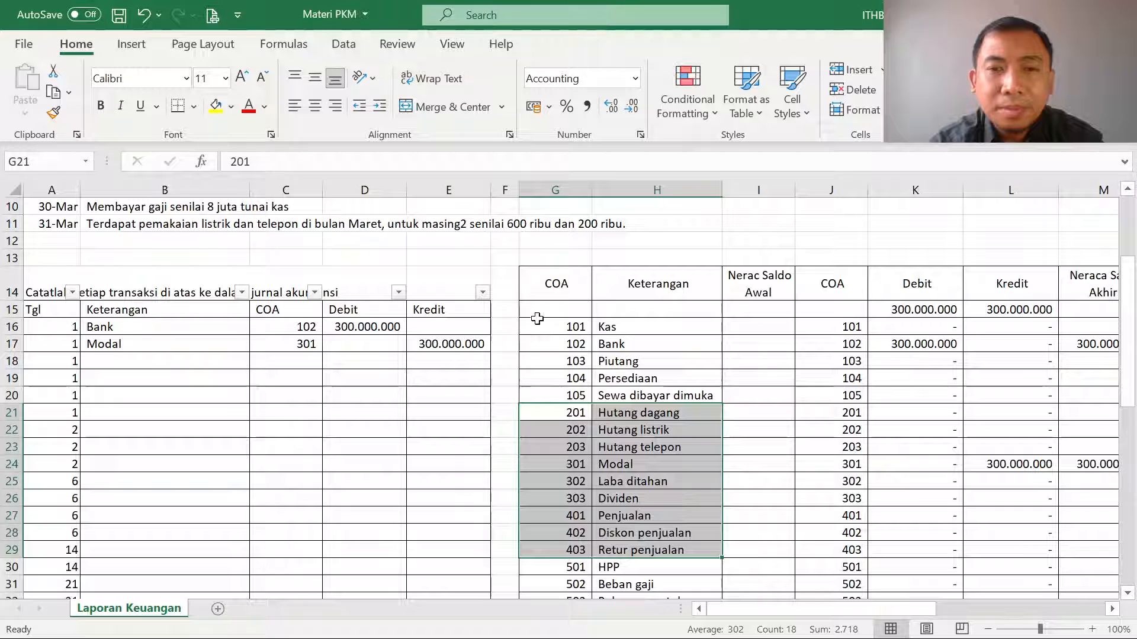
{"action": "left_click", "coordinate": [608, 184]}
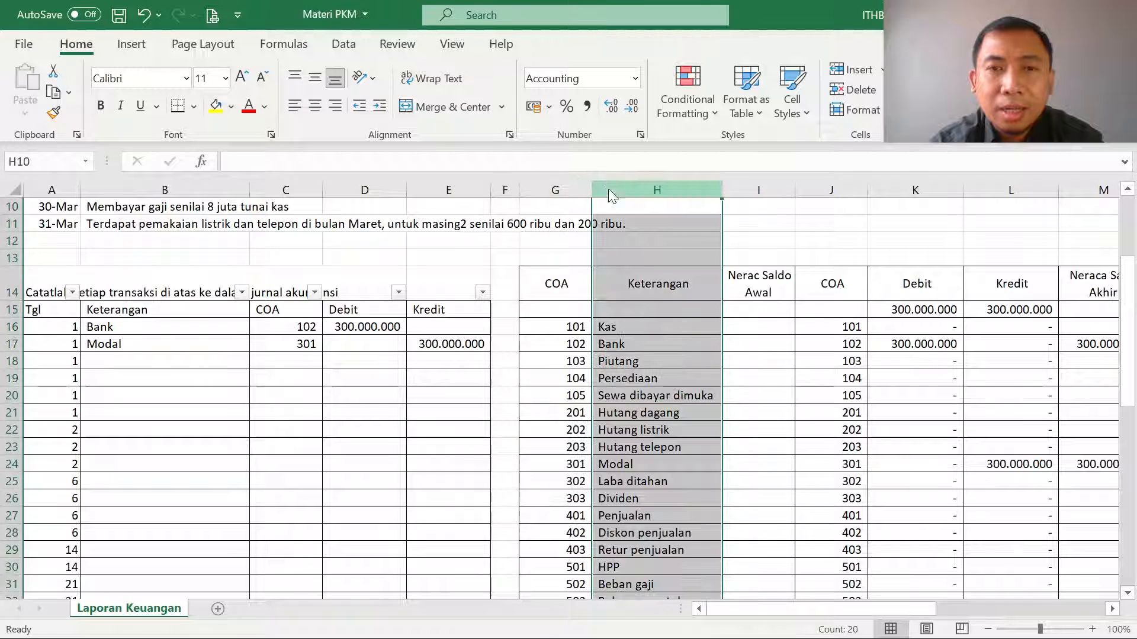
{"action": "key", "text": "ctrl+shift+plus"}
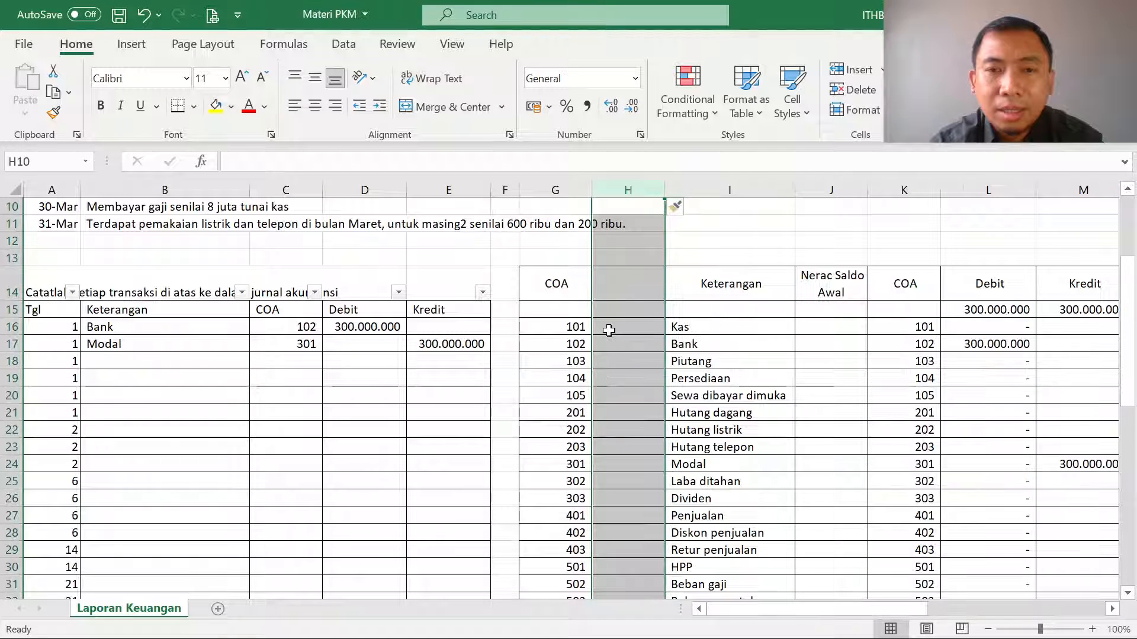
{"action": "left_click_drag", "start_coordinate": [666, 185], "coordinate": [622, 189]}
{"action": "left_click", "coordinate": [617, 281]}
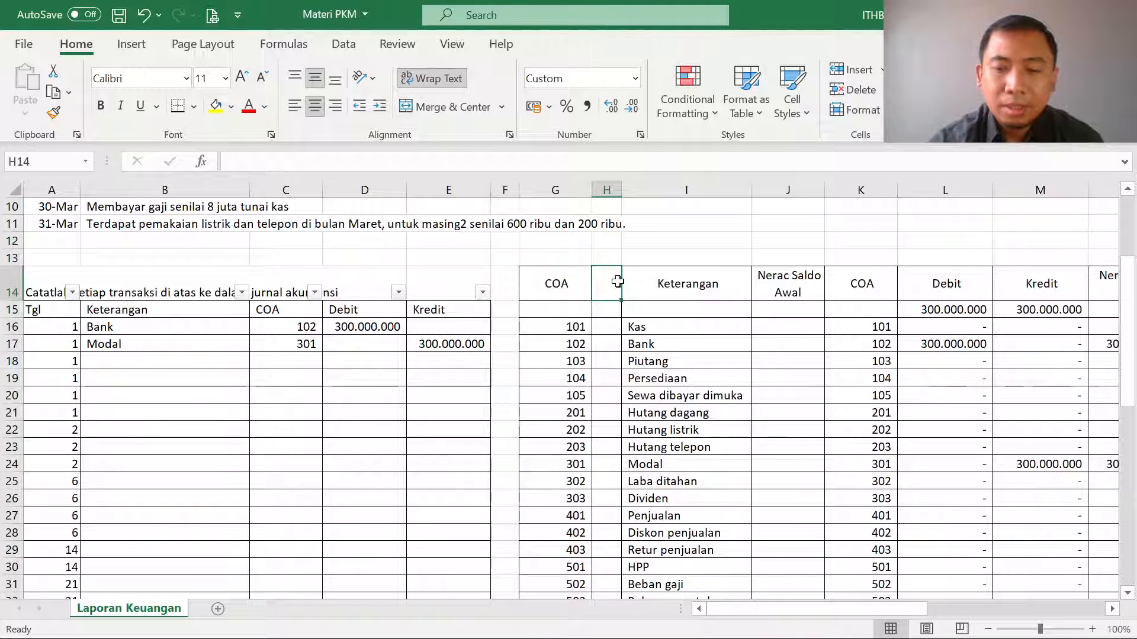
{"action": "type", "text": "+"}
{"action": "key", "text": "Return"}
{"action": "key", "text": "Return"}
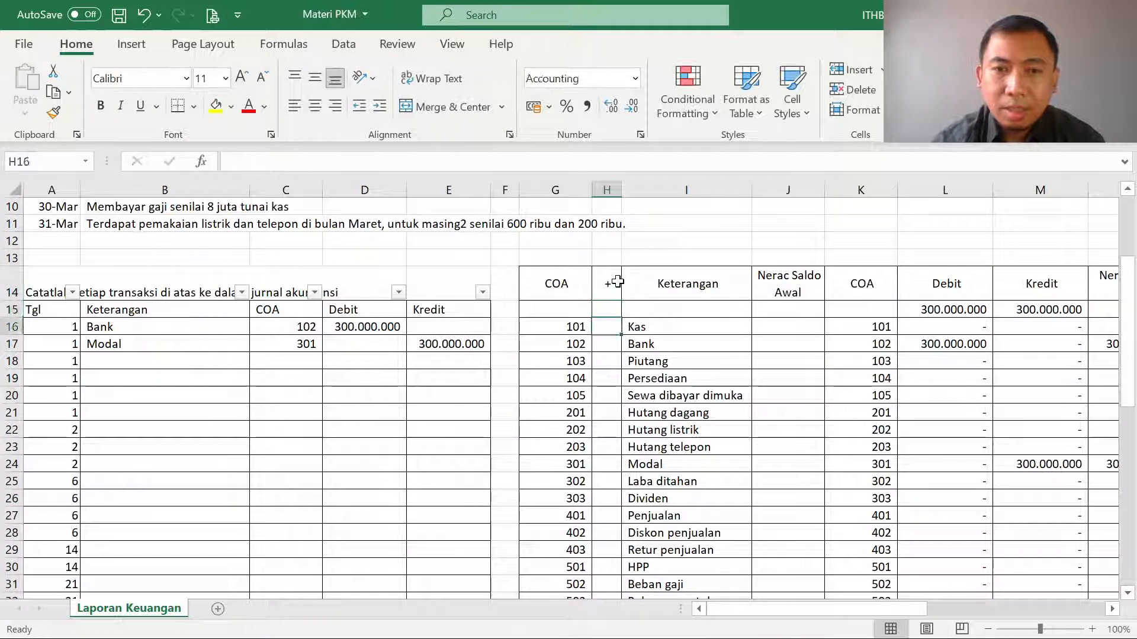
Step: Mark accounts 101 to 105 with D in the "+" column by entering it for Kas and copying it down
{"action": "type", "text": "D"}
{"action": "key", "text": "Return"}
{"action": "key", "text": "Up"}
{"action": "key", "text": "ctrl+c"}
{"action": "key", "text": "Down"}
{"action": "key", "text": "shift+Down"}
{"action": "key", "text": "shift+Down"}
{"action": "key", "text": "shift+Down"}
{"action": "key", "text": "ctrl+v"}
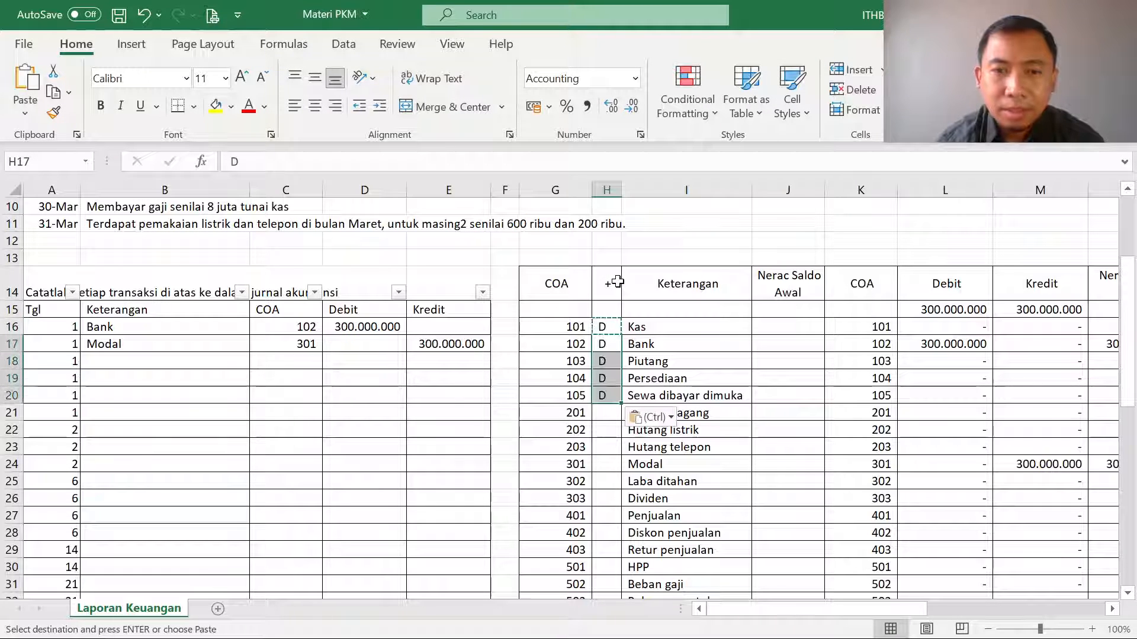
{"action": "key", "text": "Down"}
{"action": "key", "text": "Down"}
{"action": "key", "text": "Down"}
{"action": "key", "text": "Down"}
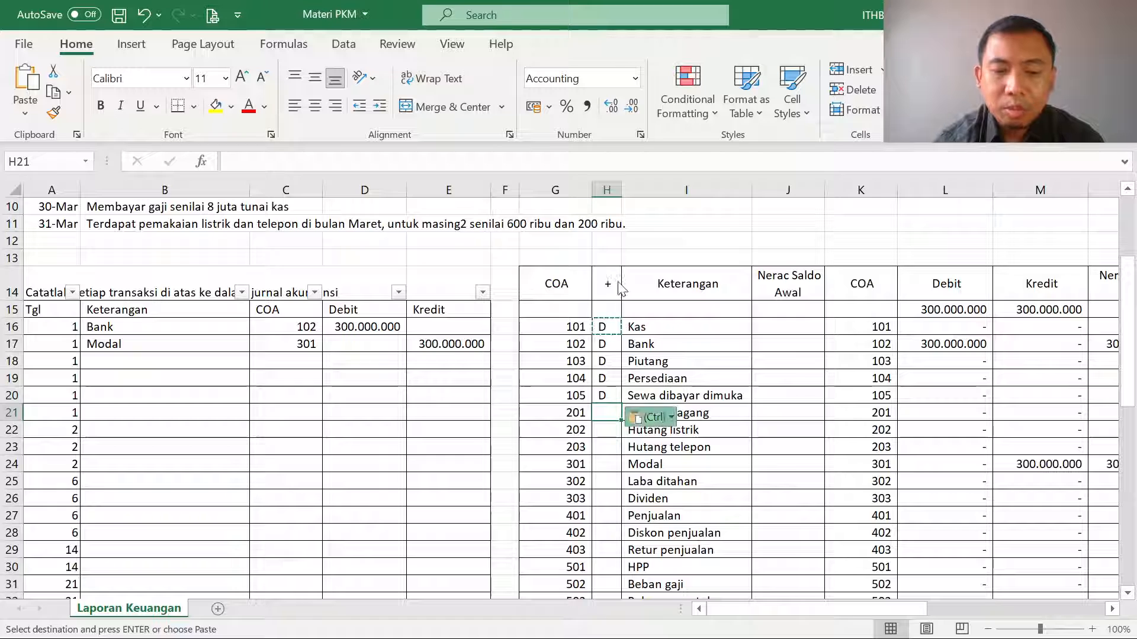
{"action": "key", "text": "Up"}
{"action": "key", "text": "Up"}
{"action": "key", "text": "Up"}
{"action": "key", "text": "Up"}
{"action": "key", "text": "shift+Down"}
{"action": "key", "text": "shift+Down"}
{"action": "key", "text": "shift+Down"}
{"action": "key", "text": "Return"}
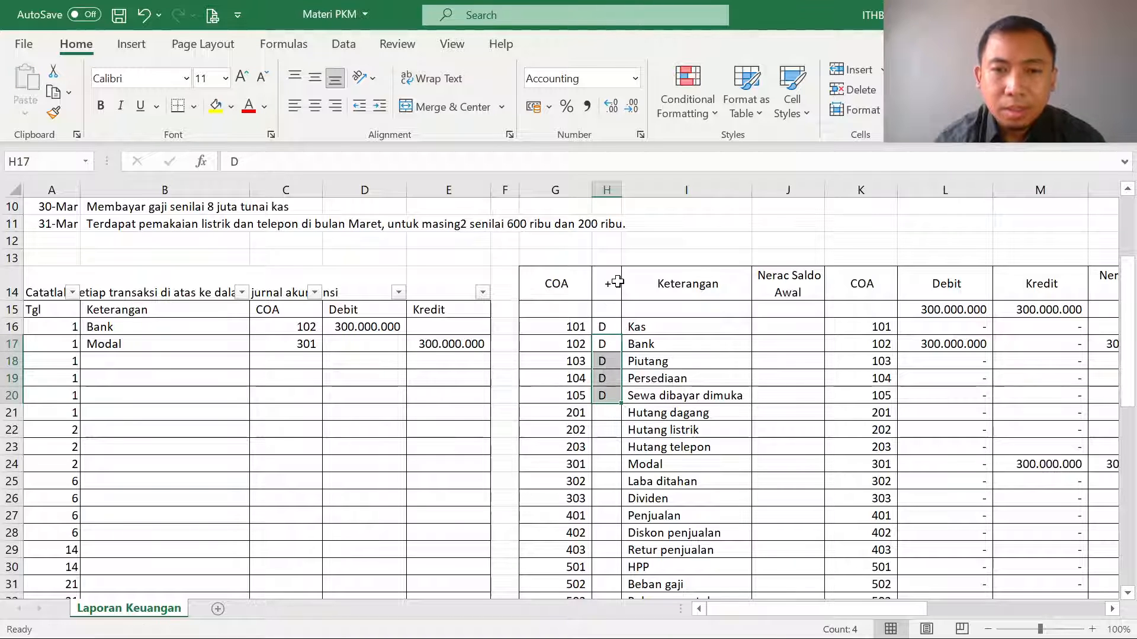
Step: Mark accounts 201 to 403 with K in the "+" column by entering it for Hutang dagang and copying it down
{"action": "key", "text": "Down"}
{"action": "key", "text": "Down"}
{"action": "key", "text": "Down"}
{"action": "key", "text": "Down"}
{"action": "type", "text": "K"}
{"action": "key", "text": "Return"}
{"action": "scroll", "coordinate": [616, 284], "scroll_direction": "down", "scroll_amount": 1}
{"action": "key", "text": "Up"}
{"action": "key", "text": "ctrl+c"}
{"action": "left_click_drag", "start_coordinate": [614, 382], "coordinate": [616, 499]}
{"action": "key", "text": "ctrl+v"}
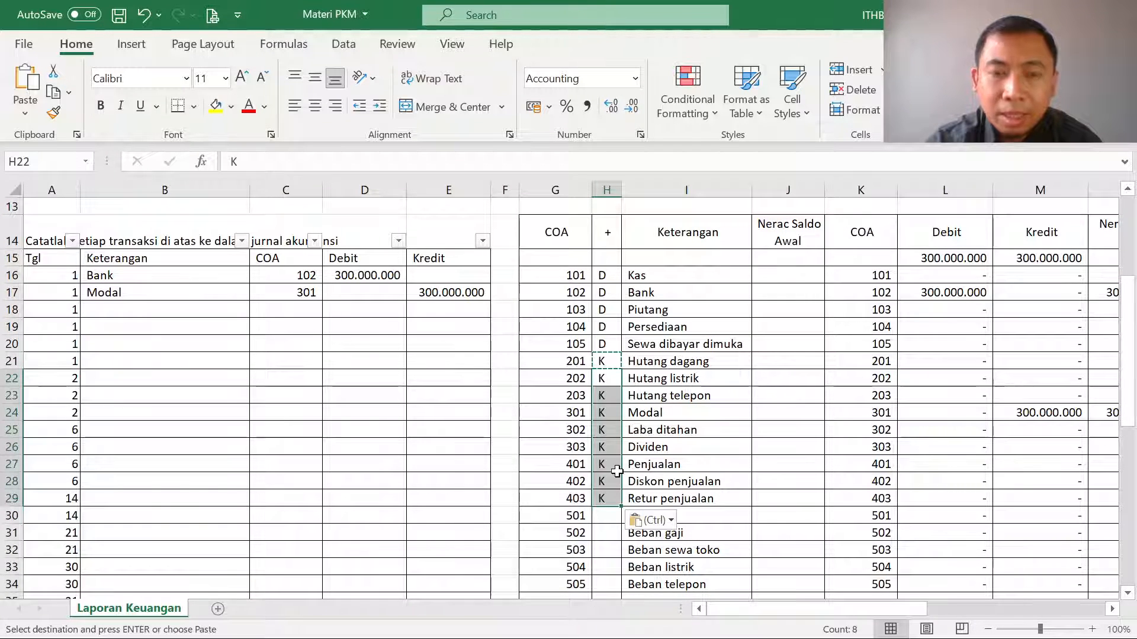
Step: Change the "+" mark of Diskon penjualan and Retur penjualan to D by copying it from Sewa dibayar dimuka
{"action": "key", "text": "Escape"}
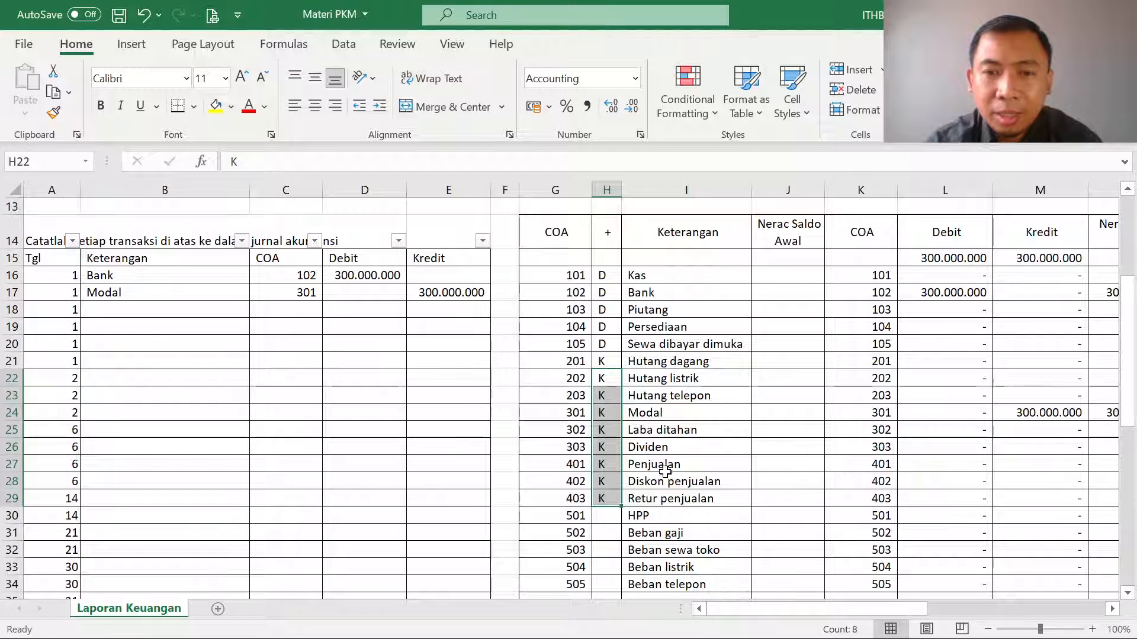
{"action": "left_click_drag", "start_coordinate": [666, 483], "coordinate": [672, 499]}
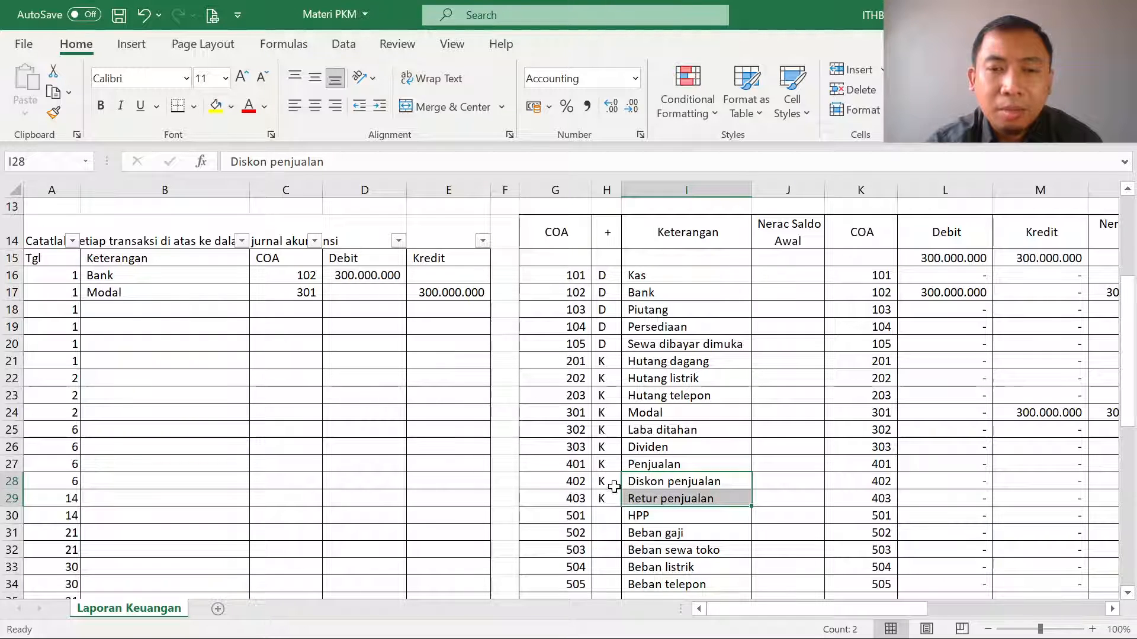
{"action": "left_click_drag", "start_coordinate": [650, 483], "coordinate": [606, 498]}
{"action": "left_click", "coordinate": [607, 343]}
{"action": "key", "text": "ctrl+c"}
{"action": "key", "text": "ctrl+v"}
{"action": "left_click", "coordinate": [667, 465]}
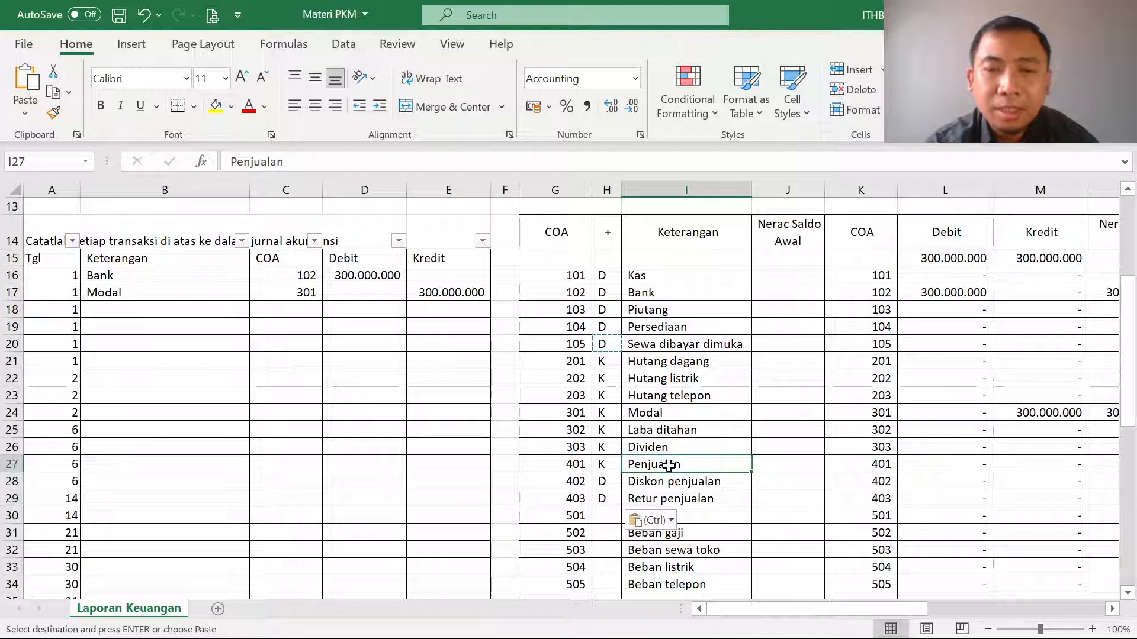
Step: Mark accounts 501 to 505 with D in the "+" column by copying the mark from Sewa dibayar dimuka
{"action": "left_click", "coordinate": [609, 342]}
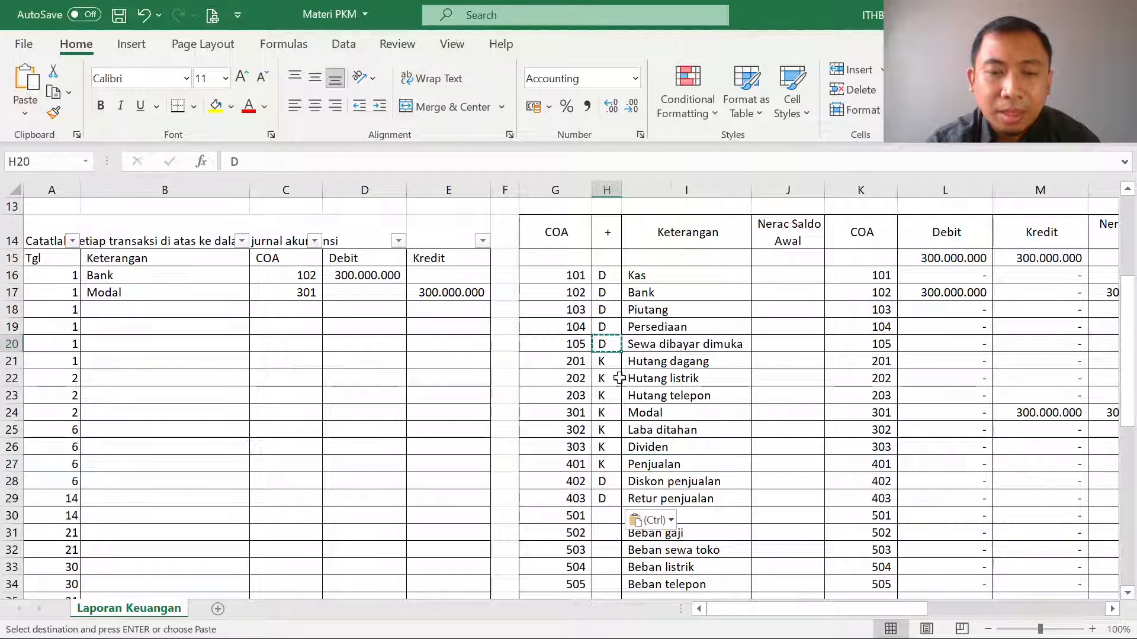
{"action": "scroll", "coordinate": [598, 384], "scroll_direction": "down", "scroll_amount": 1}
{"action": "left_click_drag", "start_coordinate": [599, 448], "coordinate": [610, 515]}
{"action": "key", "text": "ctrl+v"}
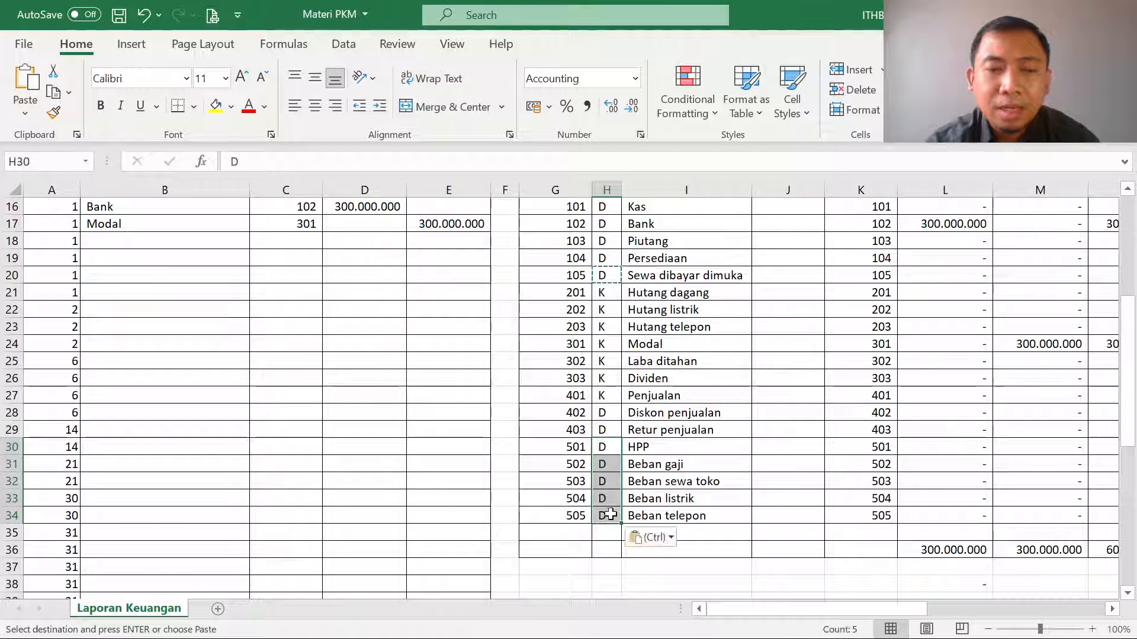
{"action": "key", "text": "Escape"}
{"action": "scroll", "coordinate": [613, 492], "scroll_direction": "up", "scroll_amount": 4}
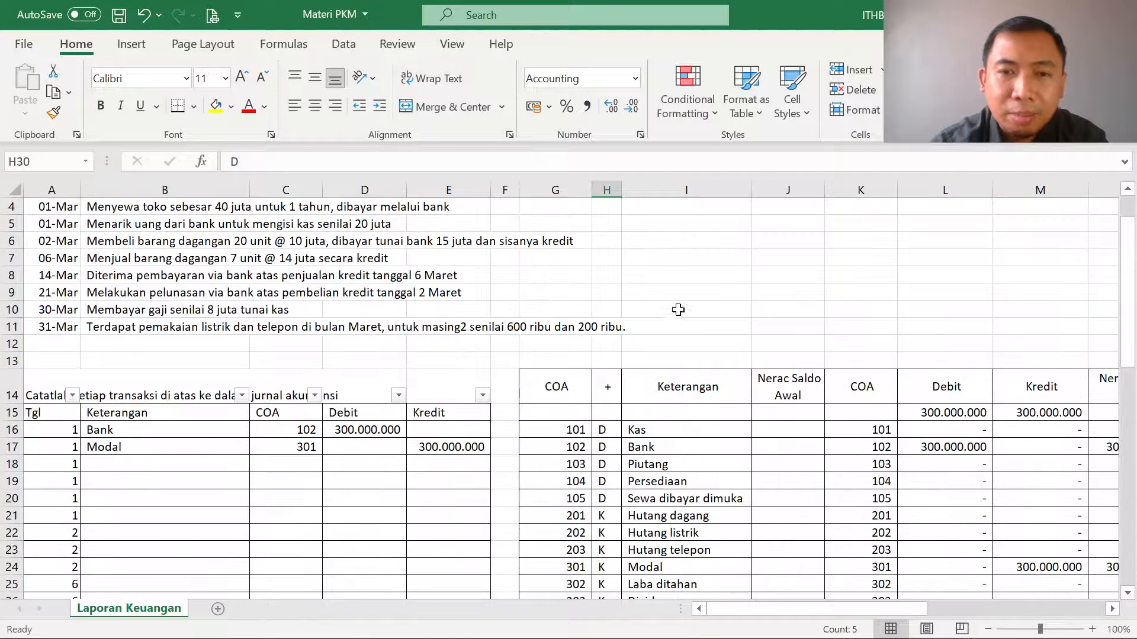
Step: Narrow the "+" column slightly and autofit the width of the trial balance's first COA column
{"action": "left_click_drag", "start_coordinate": [615, 190], "coordinate": [614, 190]}
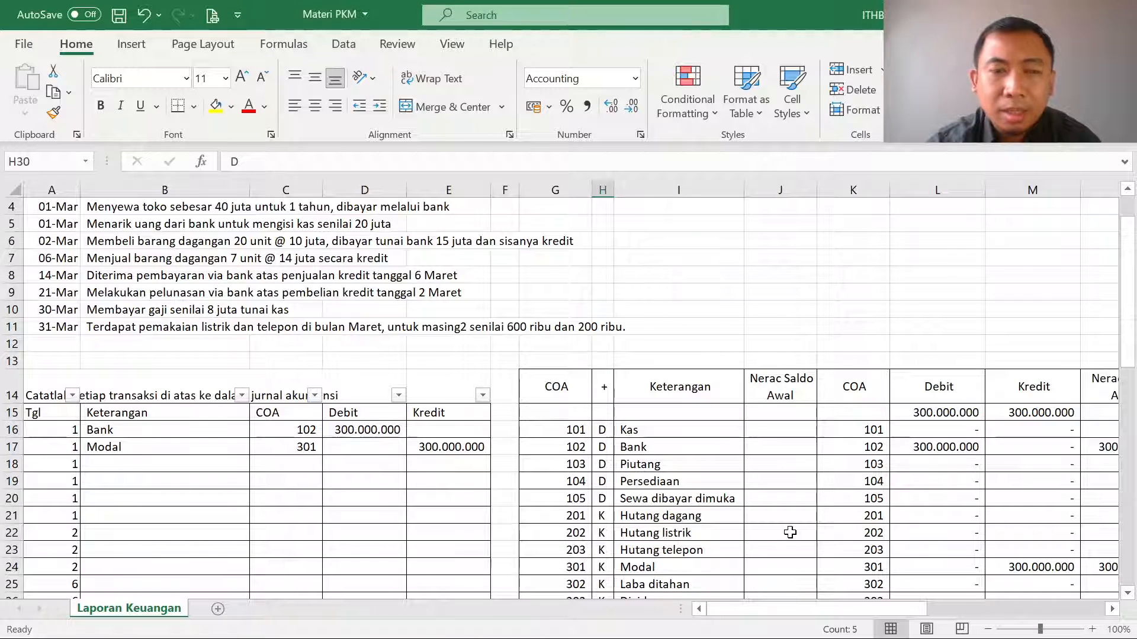
{"action": "scroll", "coordinate": [264, 441], "scroll_direction": "up", "scroll_amount": 1}
{"action": "left_click_drag", "start_coordinate": [740, 611], "coordinate": [746, 610]}
{"action": "left_click_drag", "start_coordinate": [50, 466], "coordinate": [467, 567]}
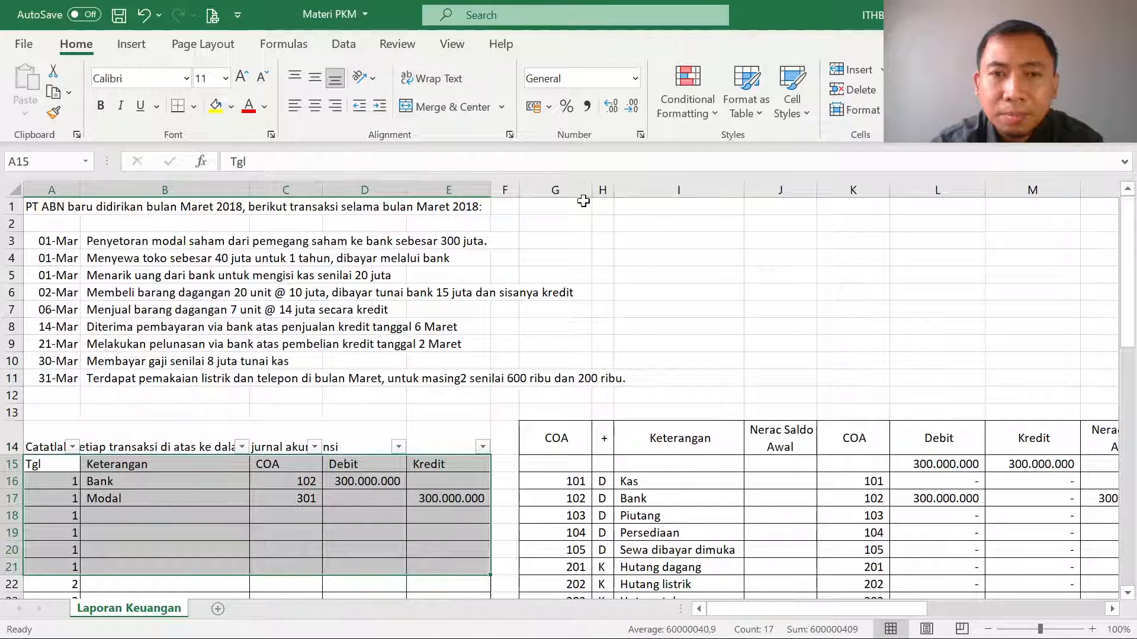
{"action": "double_click", "coordinate": [592, 190]}
Step: Examine the Bank and Modal rows in the trial balance and the DSUM formula heading its Debit column
{"action": "left_click_drag", "start_coordinate": [757, 609], "coordinate": [801, 609]}
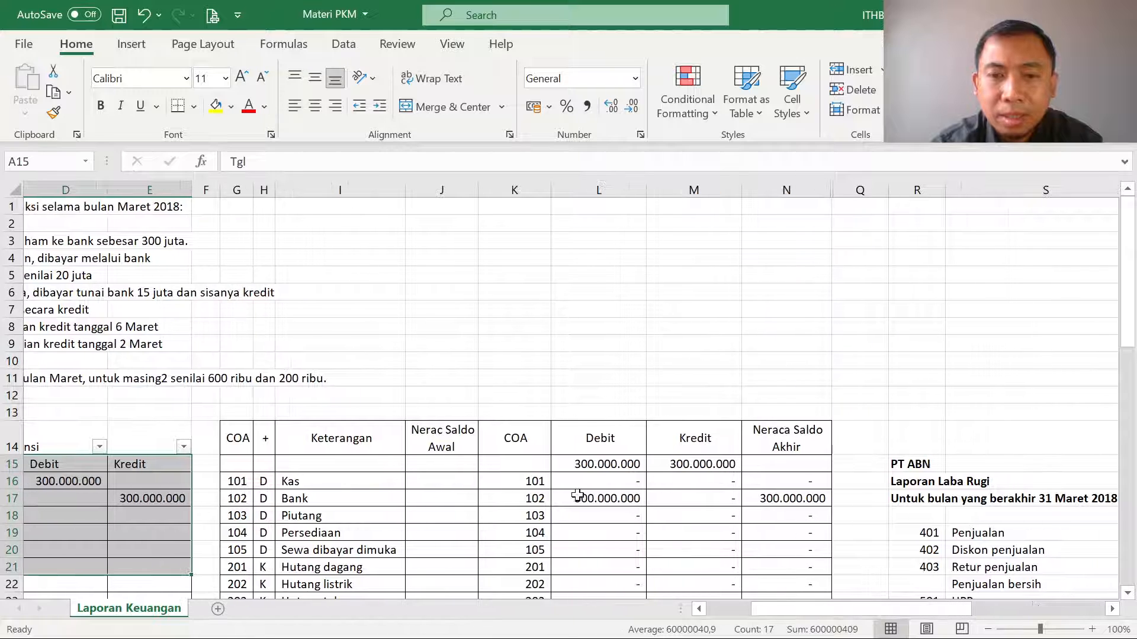
{"action": "left_click", "coordinate": [585, 478]}
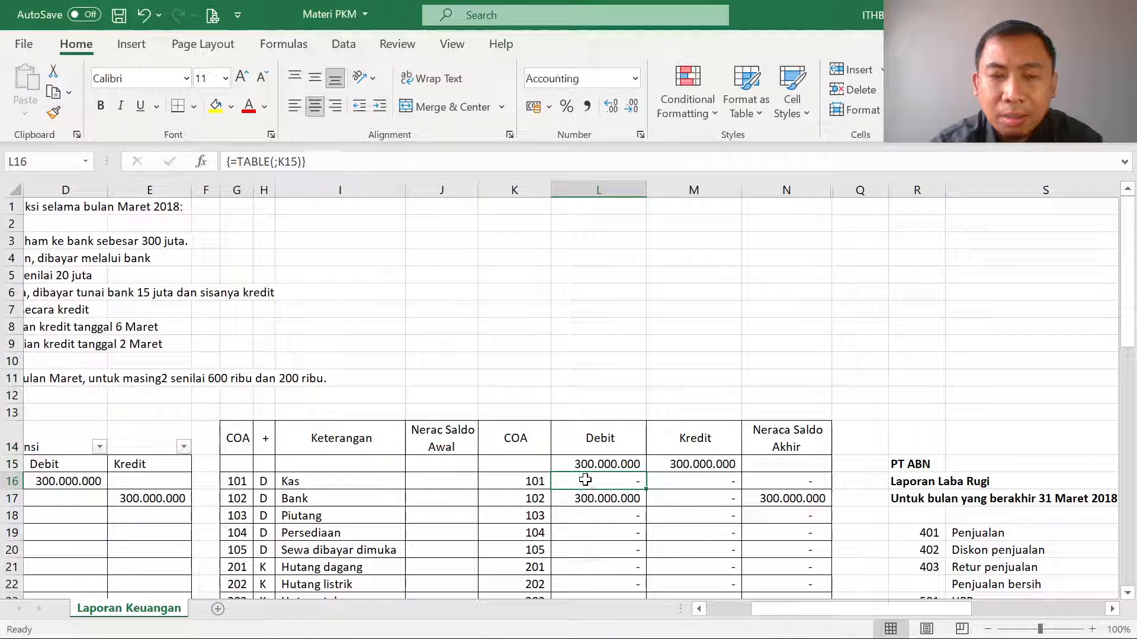
{"action": "left_click_drag", "start_coordinate": [586, 500], "coordinate": [763, 501]}
{"action": "scroll", "coordinate": [763, 509], "scroll_direction": "down", "scroll_amount": 4}
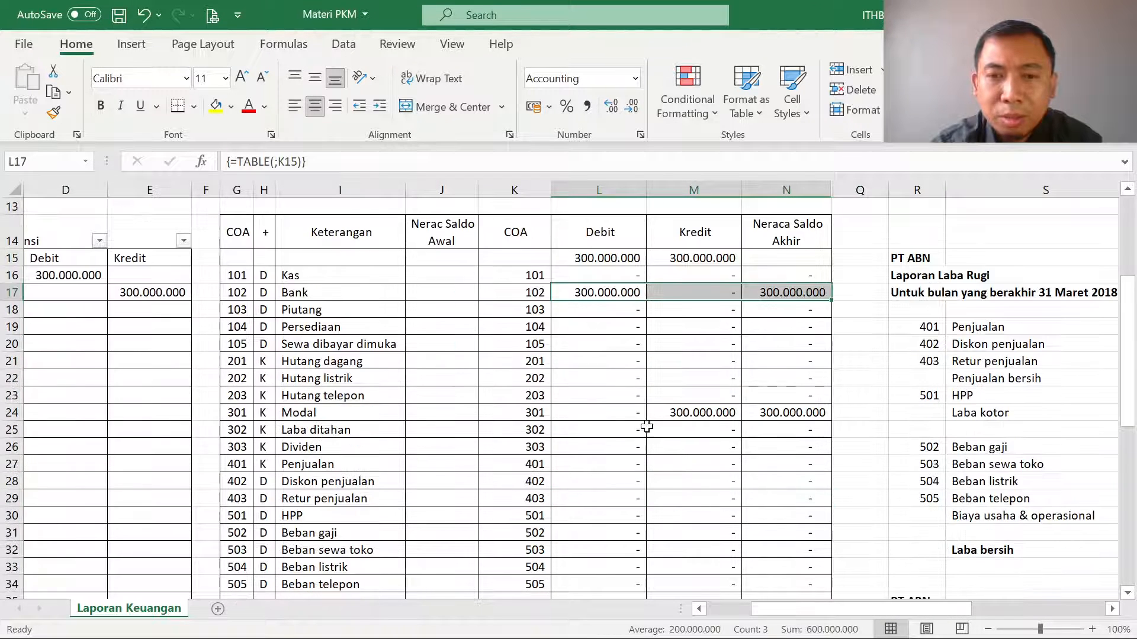
{"action": "left_click", "coordinate": [641, 412]}
{"action": "left_click_drag", "start_coordinate": [641, 412], "coordinate": [710, 411]}
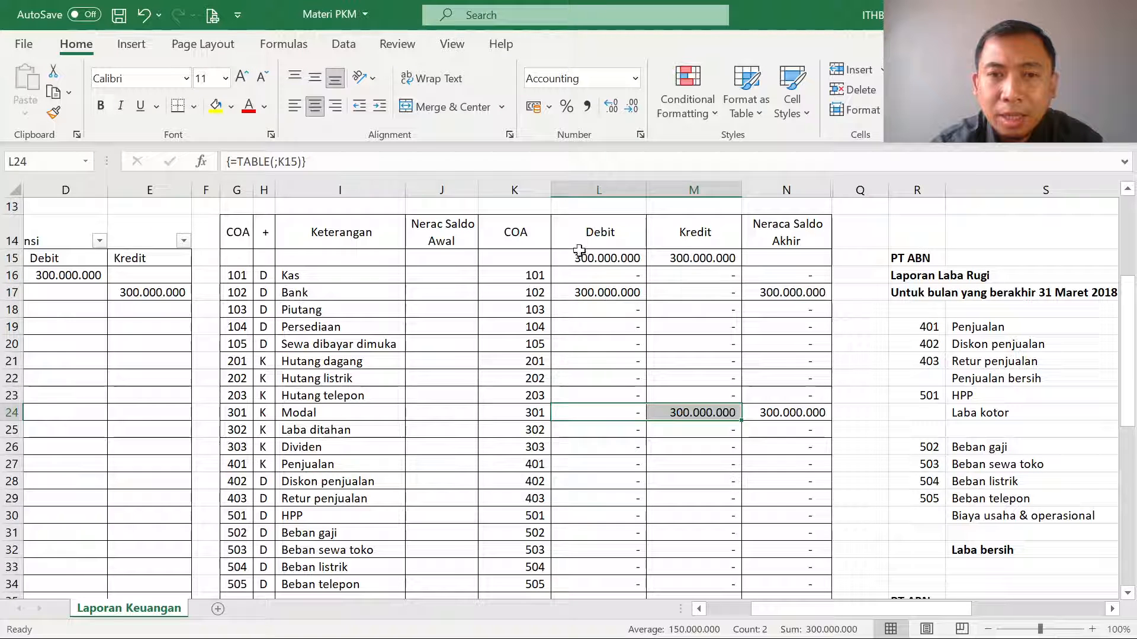
{"action": "left_click_drag", "start_coordinate": [570, 258], "coordinate": [621, 260]}
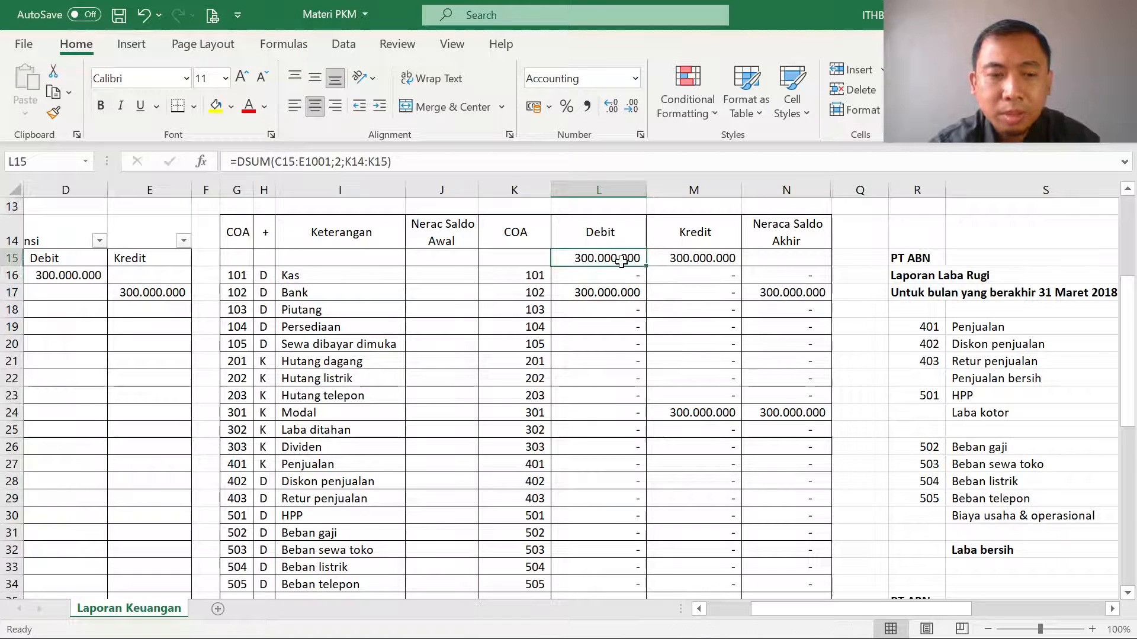
{"action": "double_click", "coordinate": [621, 260]}
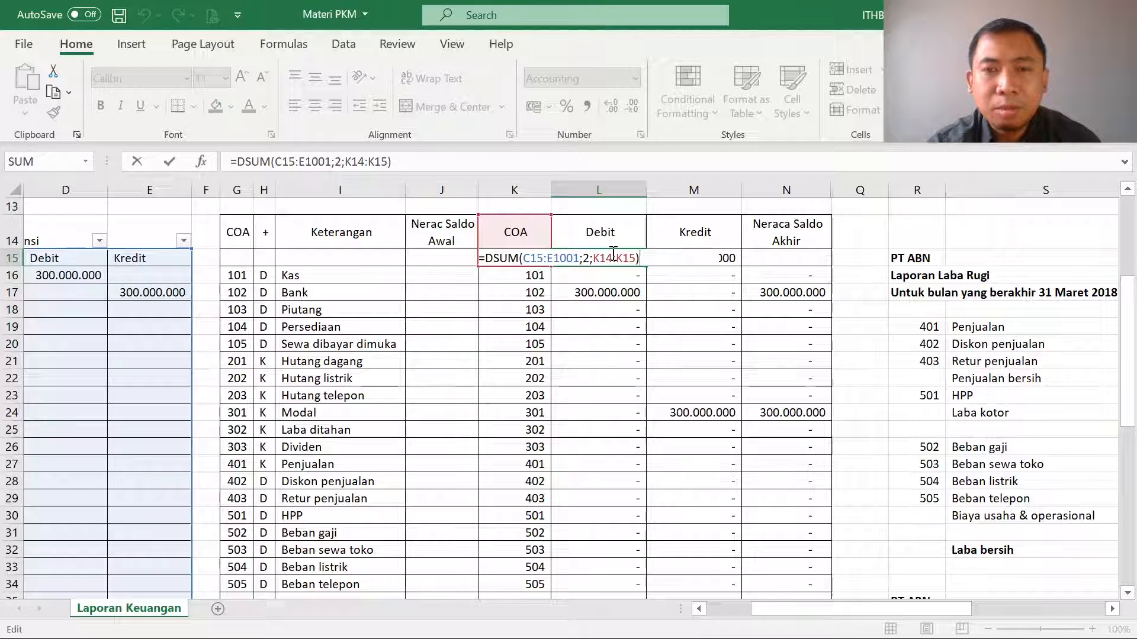
{"action": "key", "text": "Escape"}
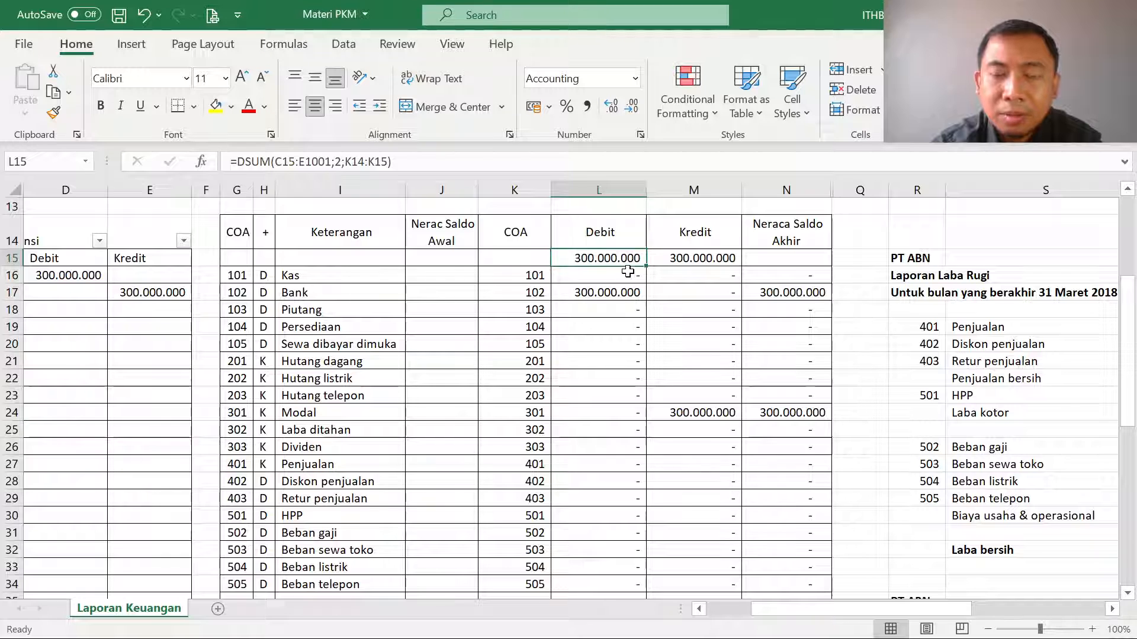
Step: Trace the journal amounts through the trial balance into Laporan Laba Rugi and Laporan Posisi Keuangan
{"action": "left_click_drag", "start_coordinate": [67, 279], "coordinate": [112, 353]}
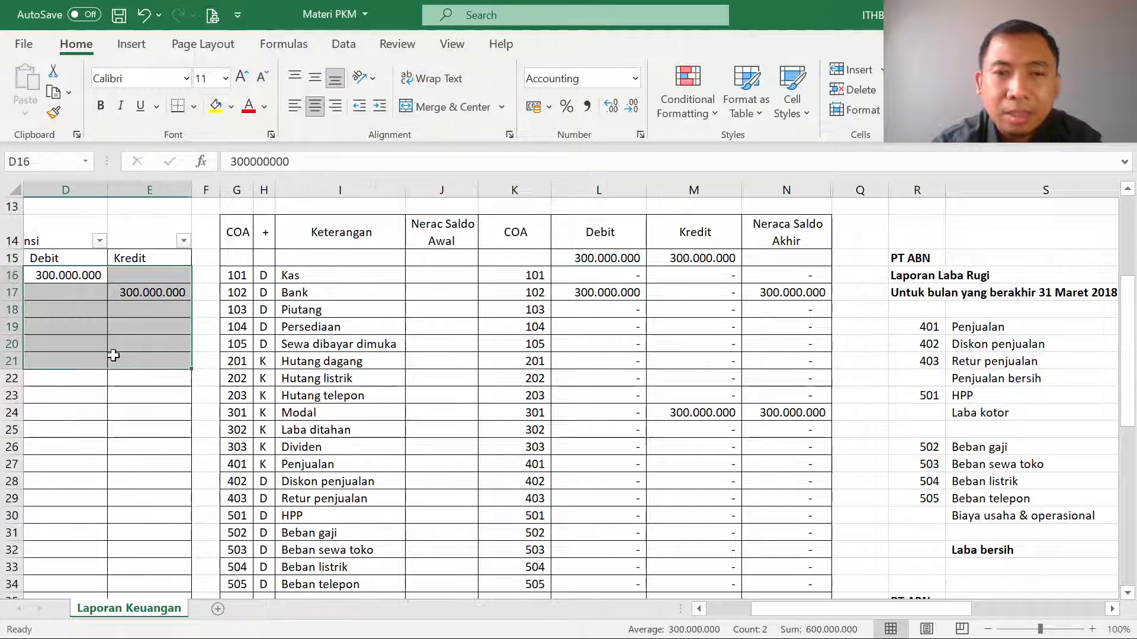
{"action": "left_click_drag", "start_coordinate": [583, 284], "coordinate": [750, 444]}
{"action": "left_click_drag", "start_coordinate": [822, 609], "coordinate": [956, 607]}
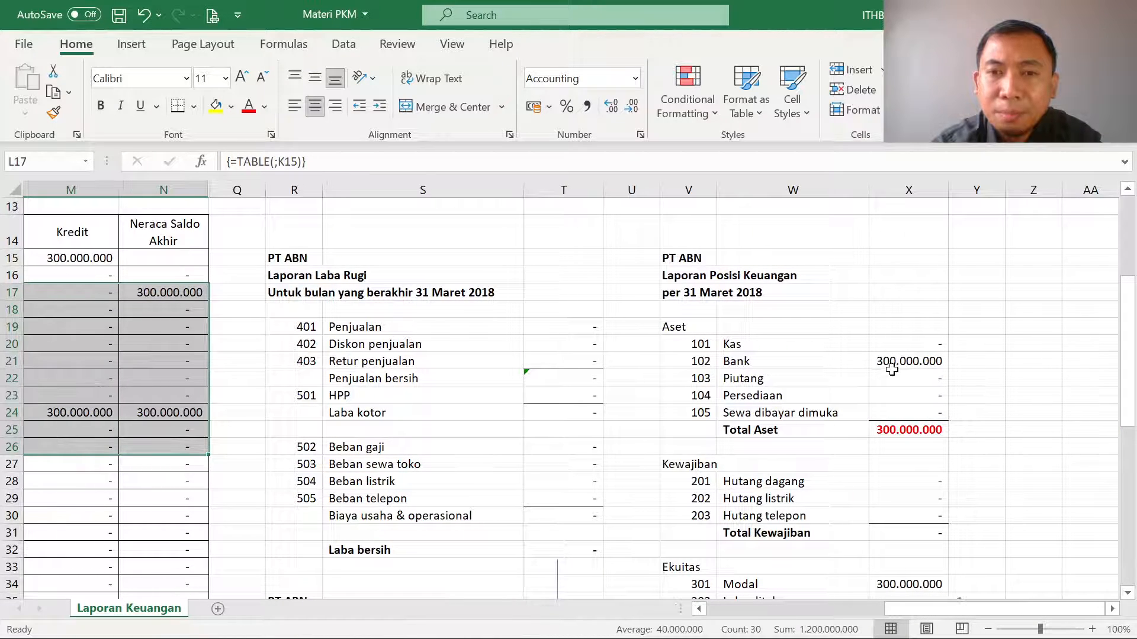
{"action": "left_click_drag", "start_coordinate": [898, 361], "coordinate": [903, 407]}
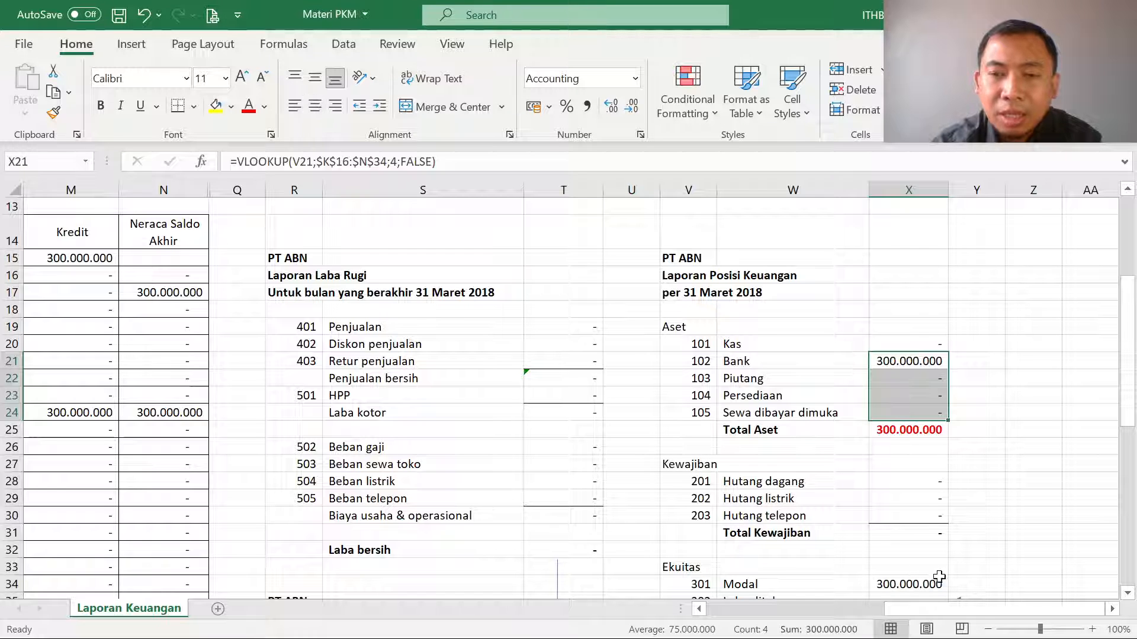
{"action": "left_click_drag", "start_coordinate": [985, 613], "coordinate": [957, 604]}
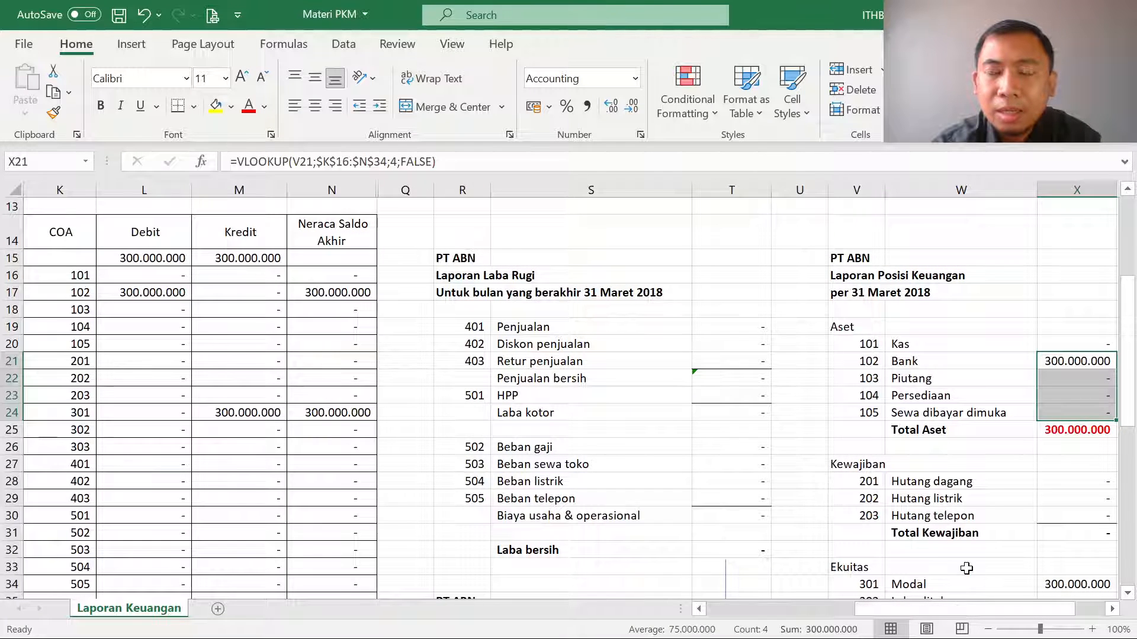
{"action": "left_click_drag", "start_coordinate": [740, 327], "coordinate": [743, 346]}
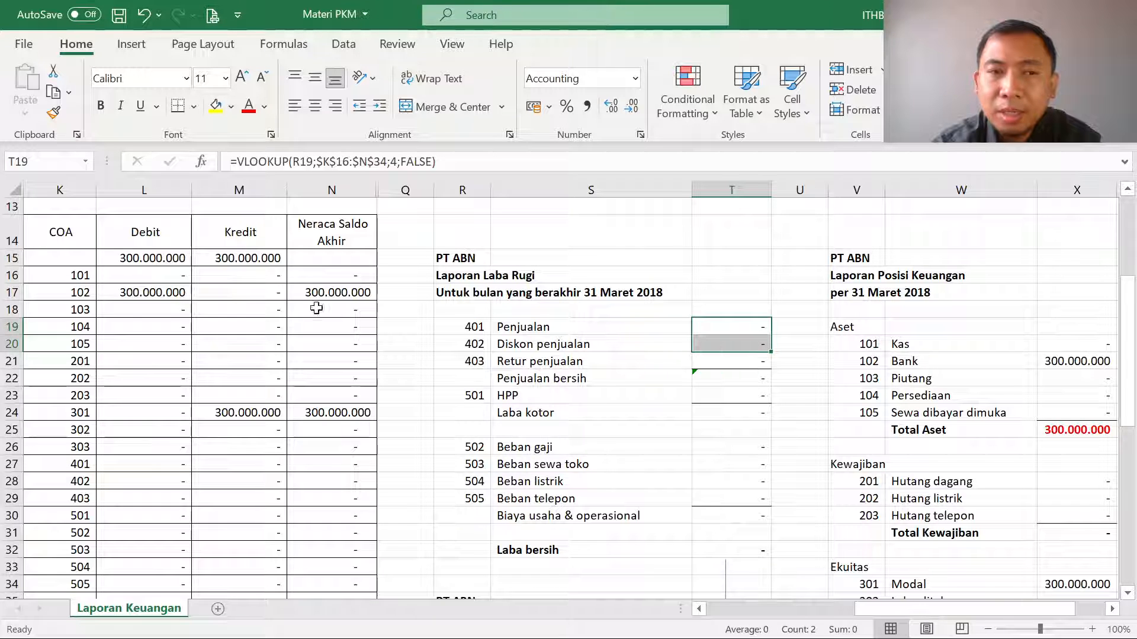
{"action": "left_click_drag", "start_coordinate": [153, 258], "coordinate": [217, 257]}
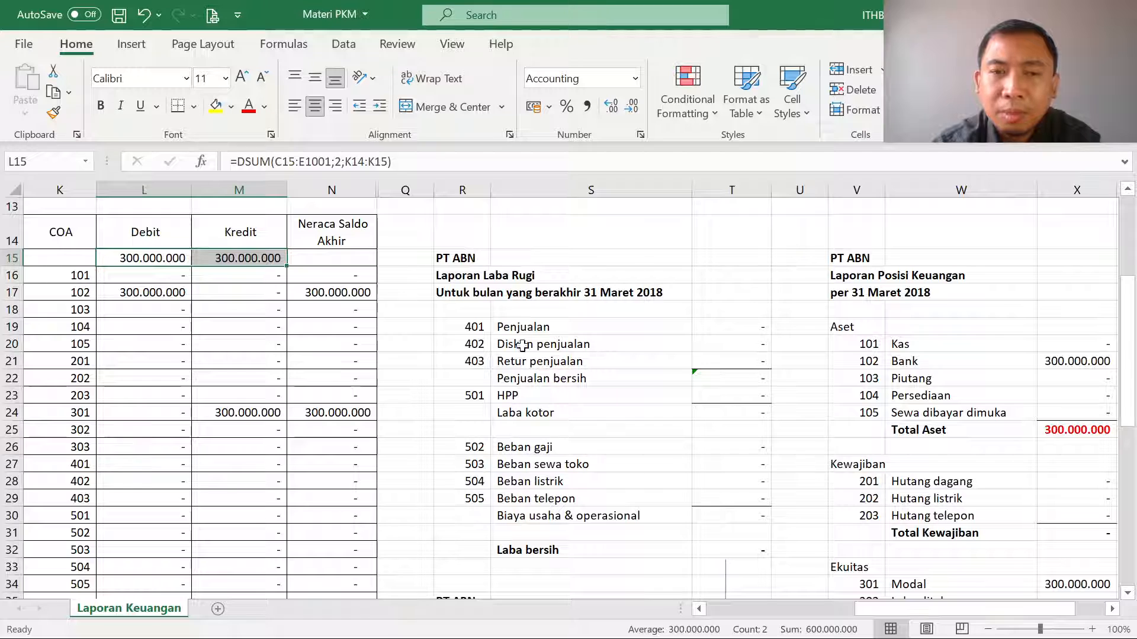
{"action": "left_click_drag", "start_coordinate": [472, 329], "coordinate": [922, 473]}
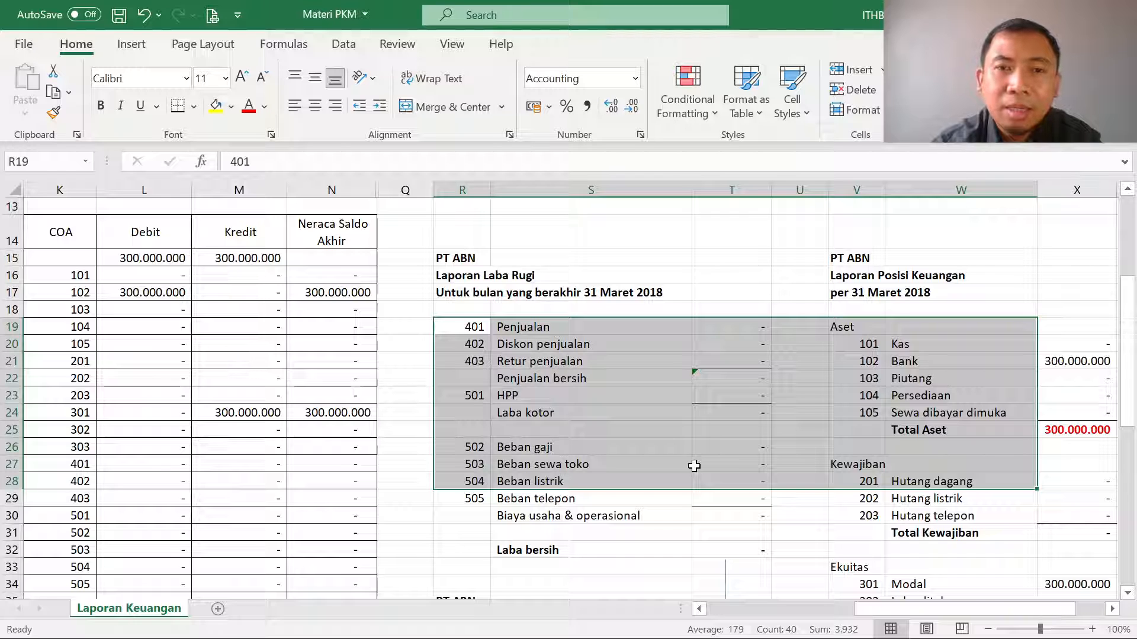
Step: Record Sewa toko in the first empty journal row with COA 105 and a debit of 40000000
{"action": "left_click_drag", "start_coordinate": [968, 609], "coordinate": [804, 609]}
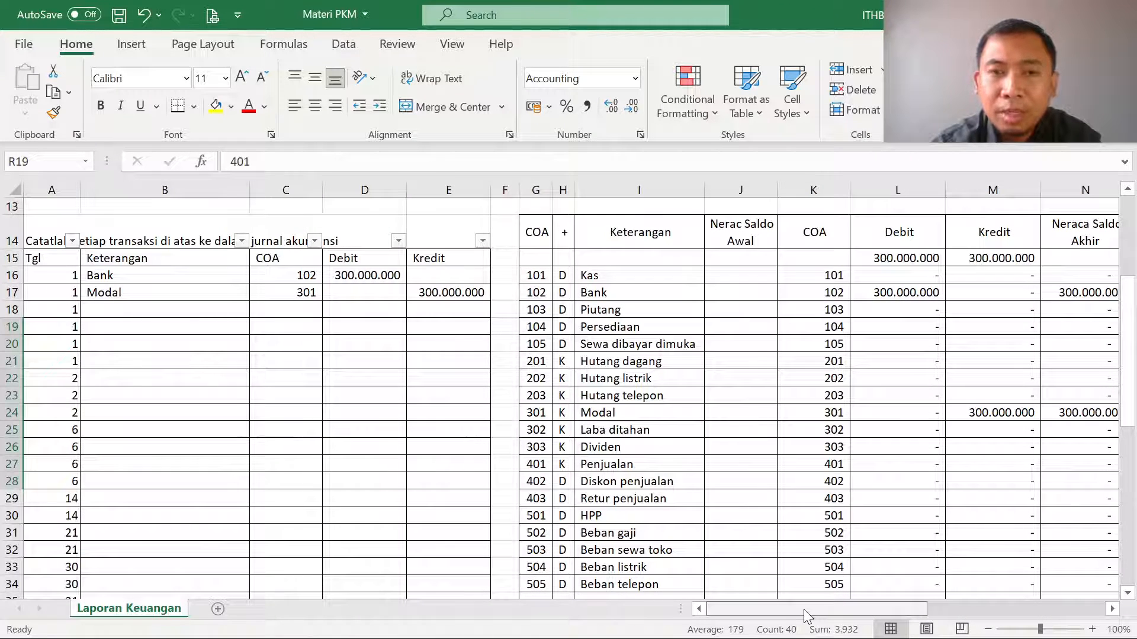
{"action": "scroll", "coordinate": [382, 471], "scroll_direction": "up", "scroll_amount": 3}
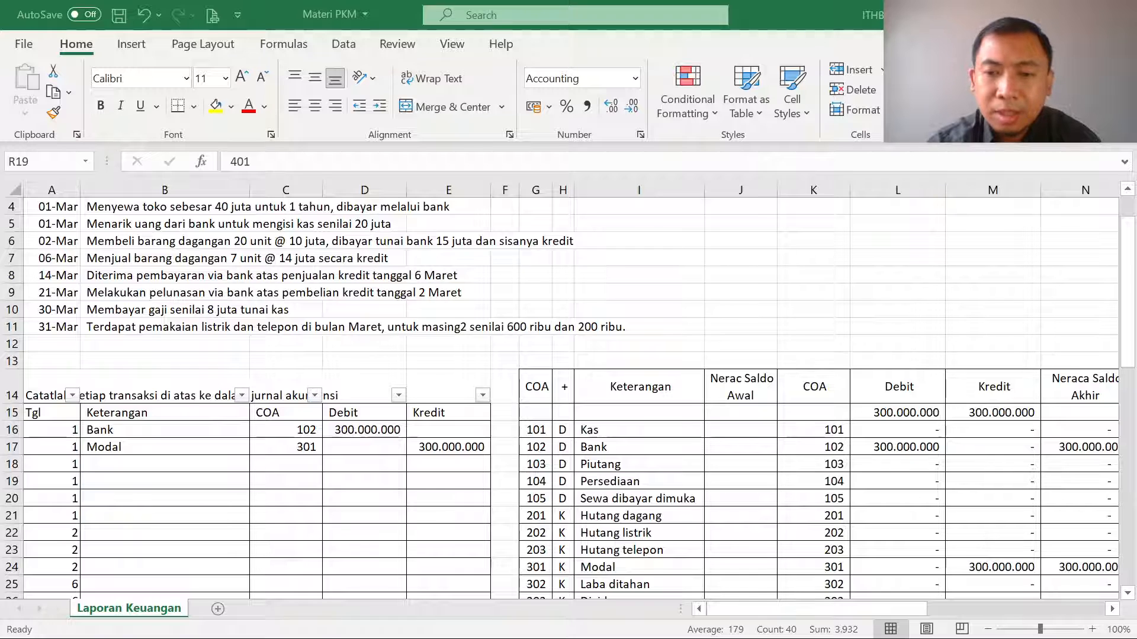
{"action": "left_click", "coordinate": [182, 464]}
{"action": "scroll", "coordinate": [187, 467], "scroll_direction": "up", "scroll_amount": 1}
{"action": "scroll", "coordinate": [190, 470], "scroll_direction": "down", "scroll_amount": 1}
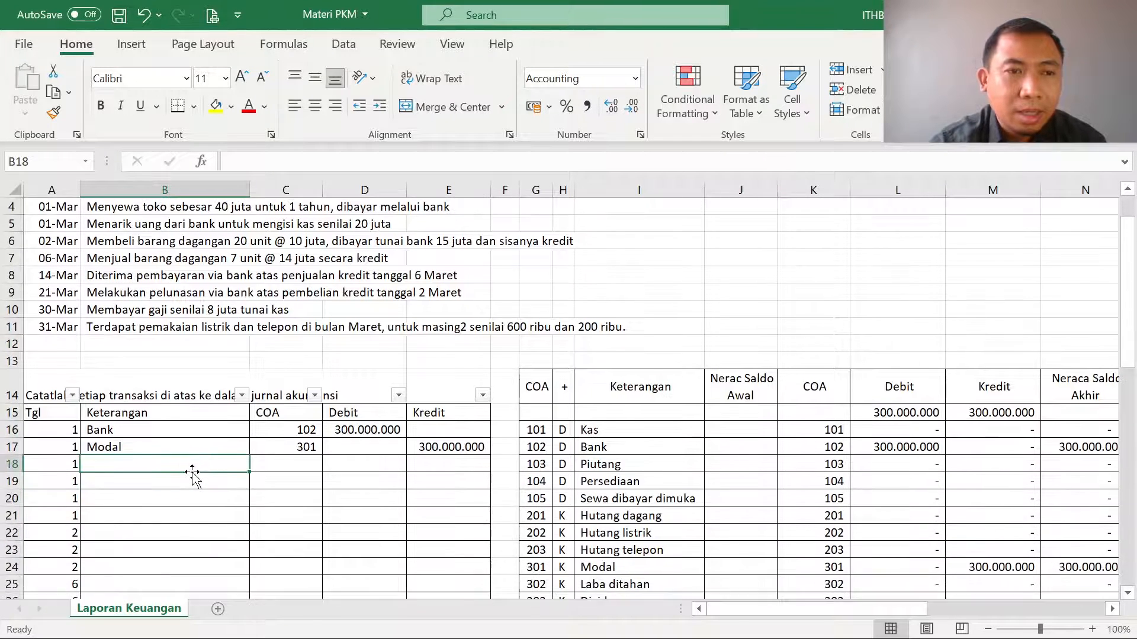
{"action": "type", "text": "Sewa toko"}
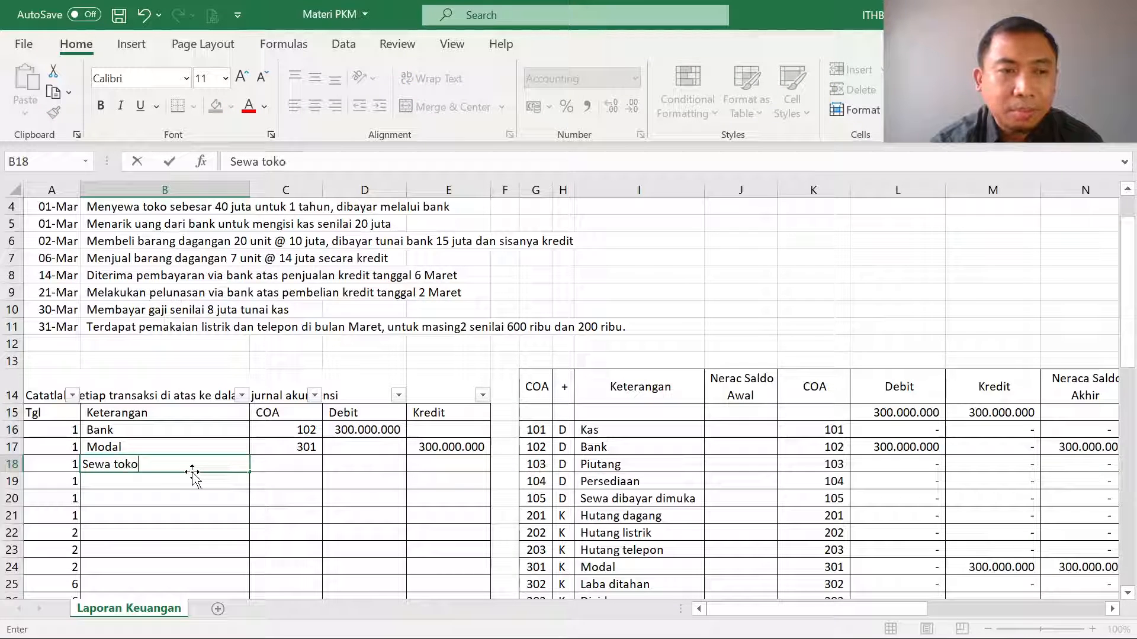
{"action": "key", "text": "Tab"}
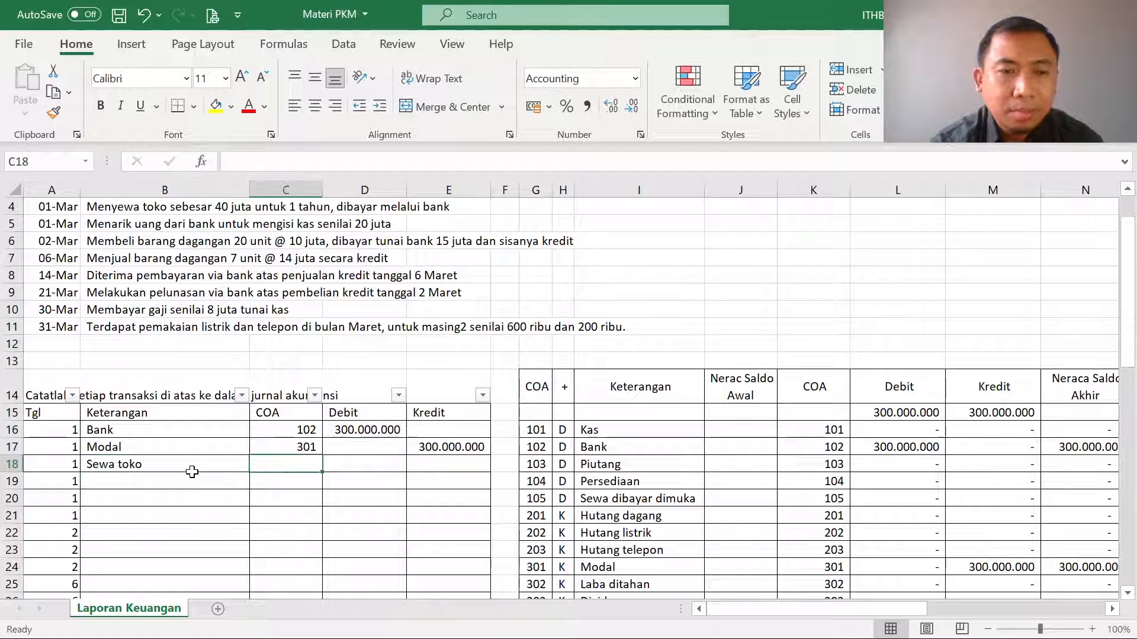
{"action": "type", "text": "105"}
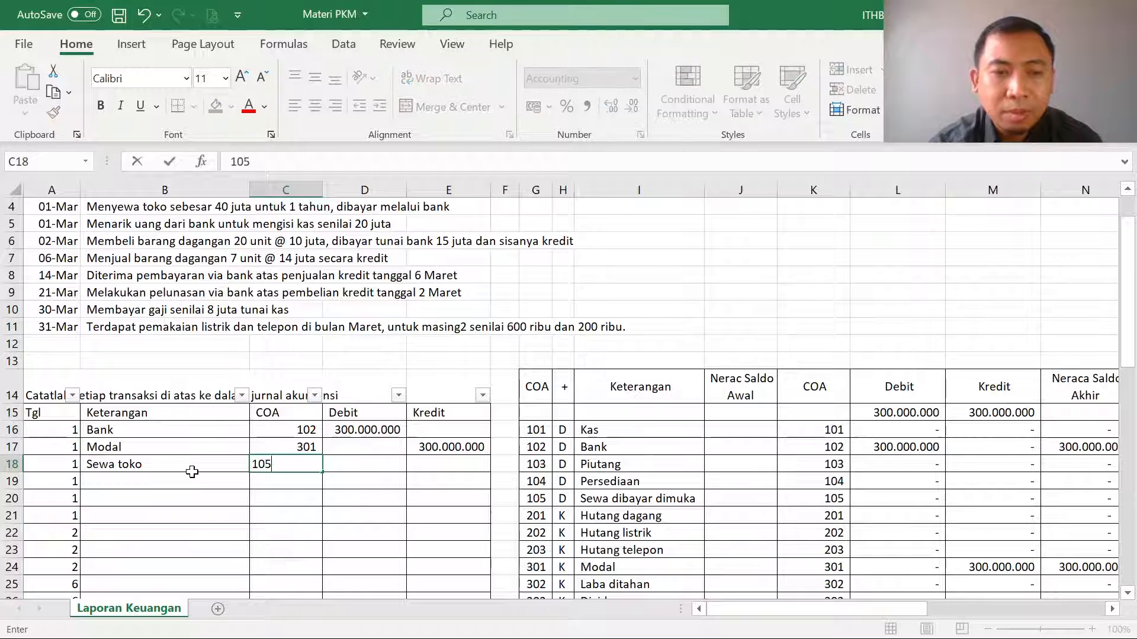
{"action": "key", "text": "Tab"}
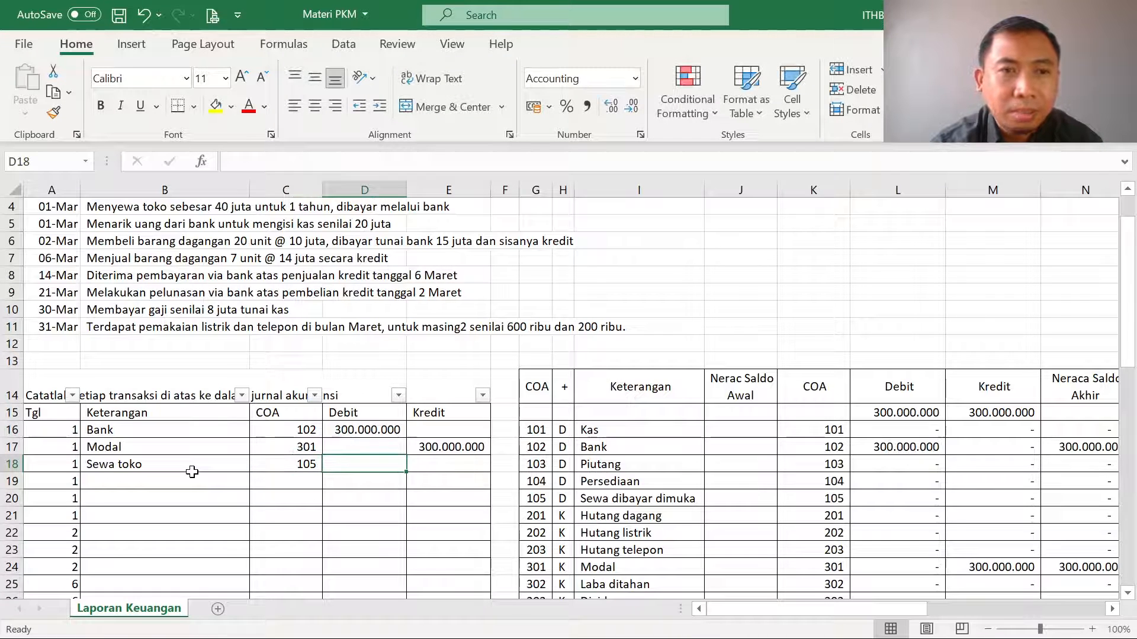
{"action": "type", "text": "40000000"}
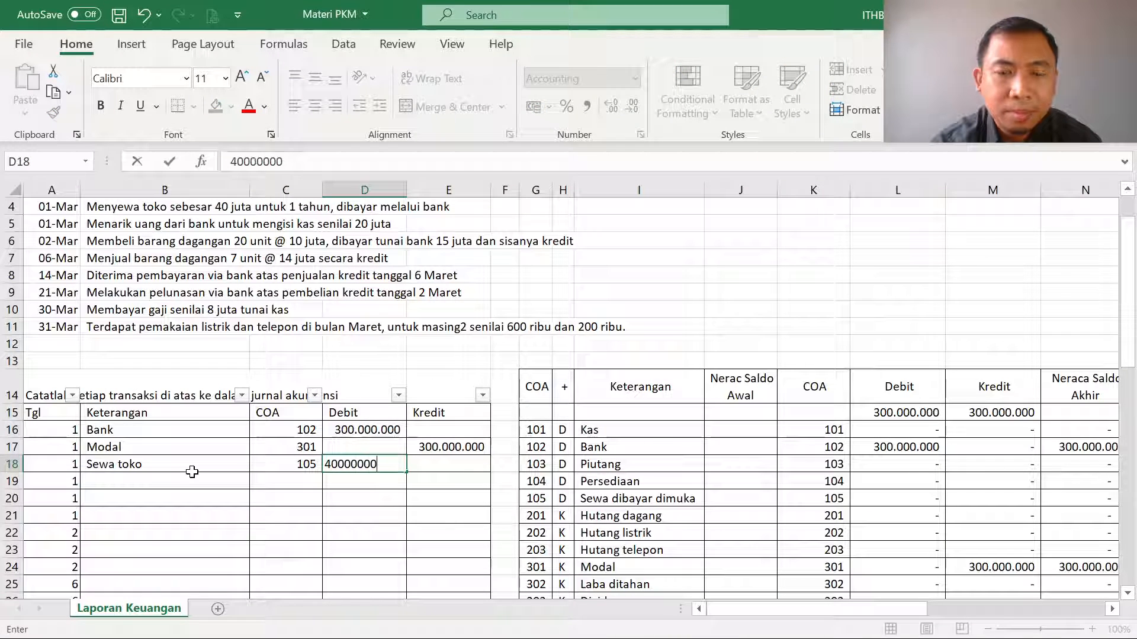
{"action": "left_click", "coordinate": [193, 475]}
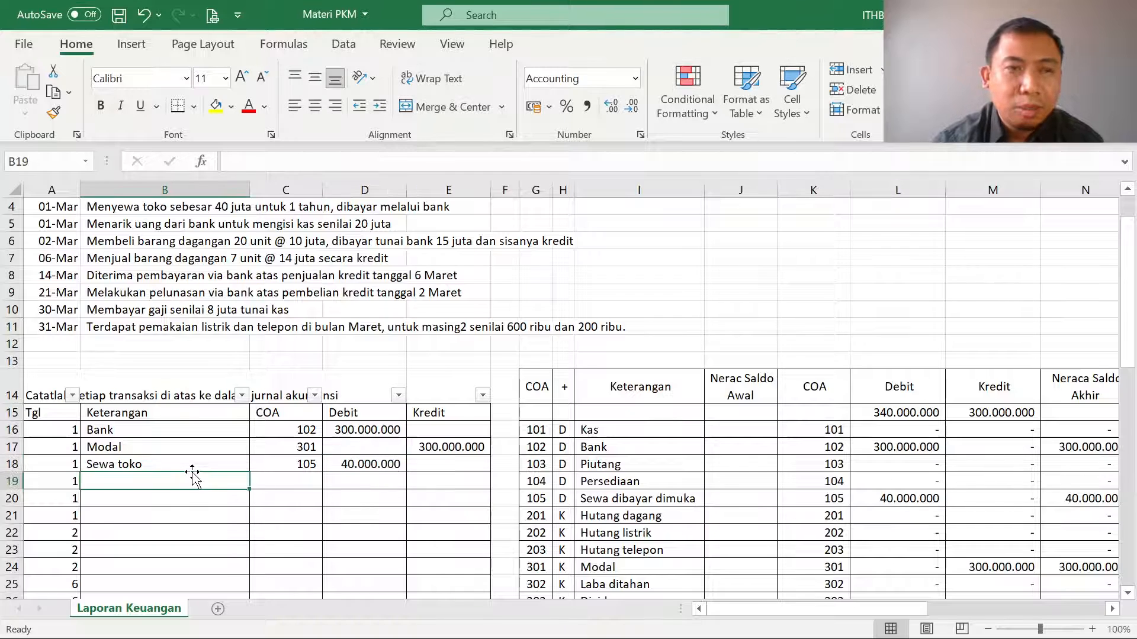
Step: Record Bank below Sewa toko with COA 102 and copy Sewa toko's 40000000 debit into its Kredit cell
{"action": "type", "text": "Ban"}
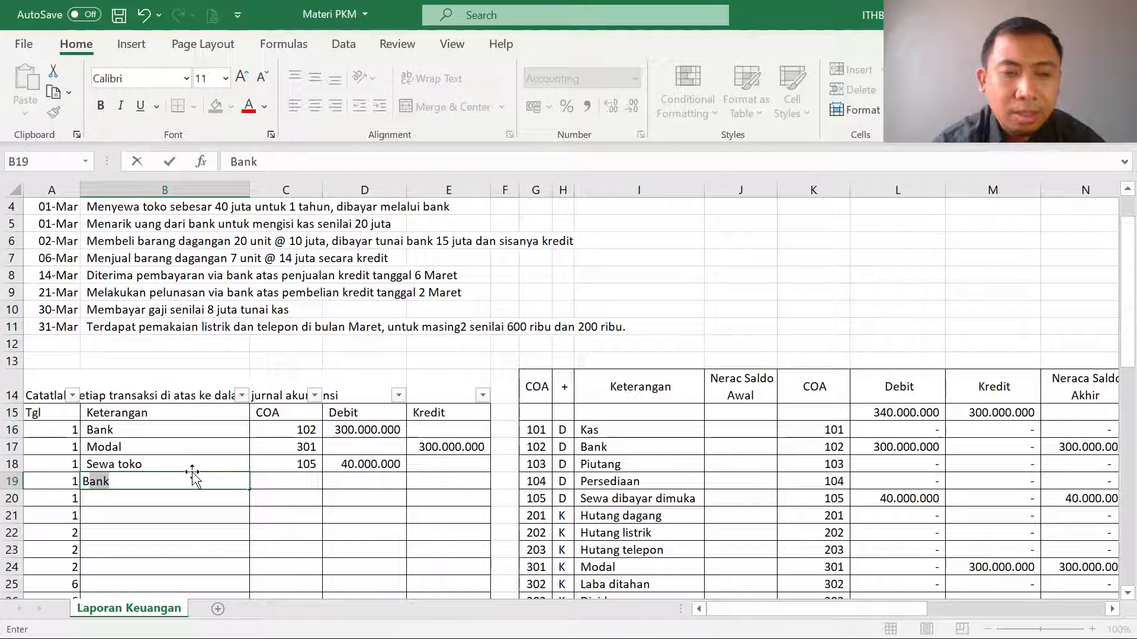
{"action": "type", "text": "k"}
{"action": "key", "text": "Tab"}
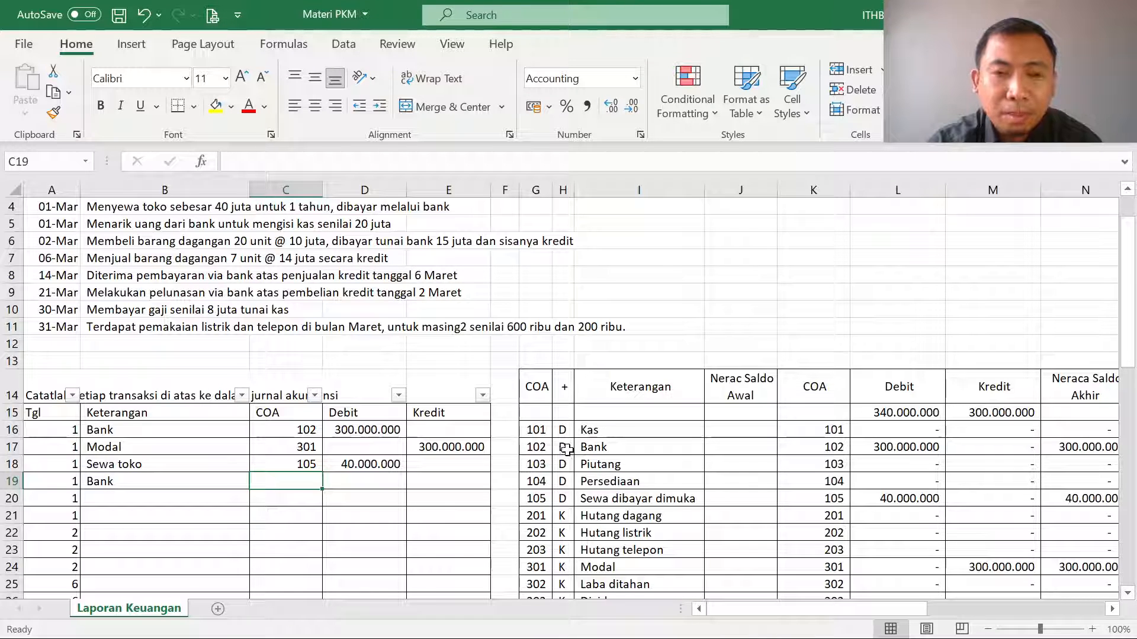
{"action": "type", "text": "102"}
{"action": "key", "text": "Tab"}
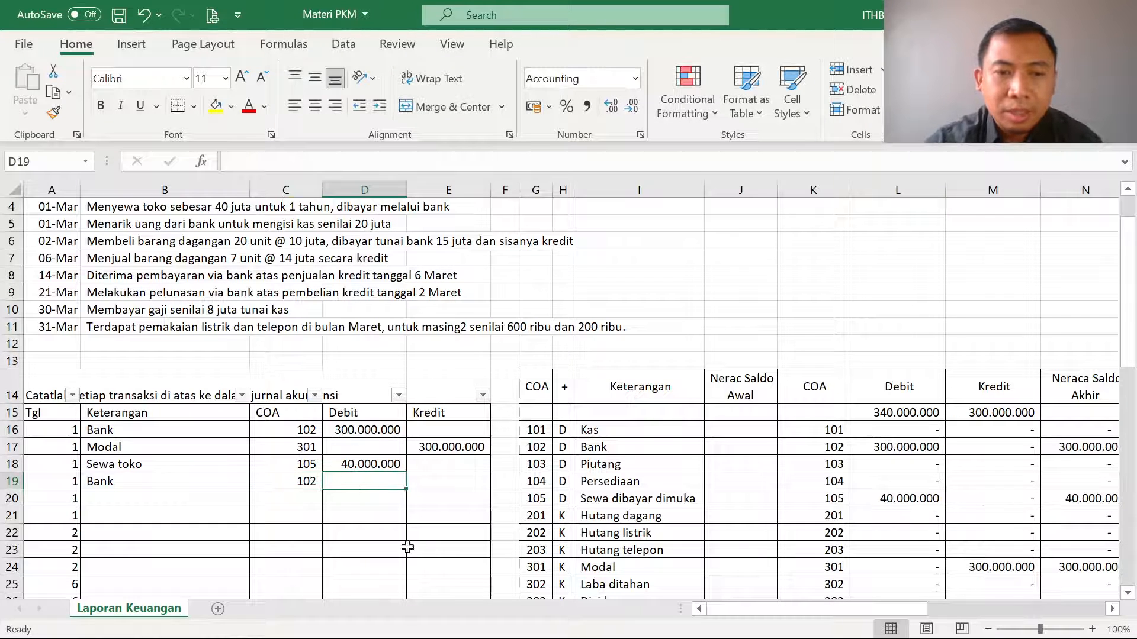
{"action": "left_click", "coordinate": [355, 466]}
{"action": "key", "text": "ctrl+c"}
{"action": "left_click", "coordinate": [437, 476]}
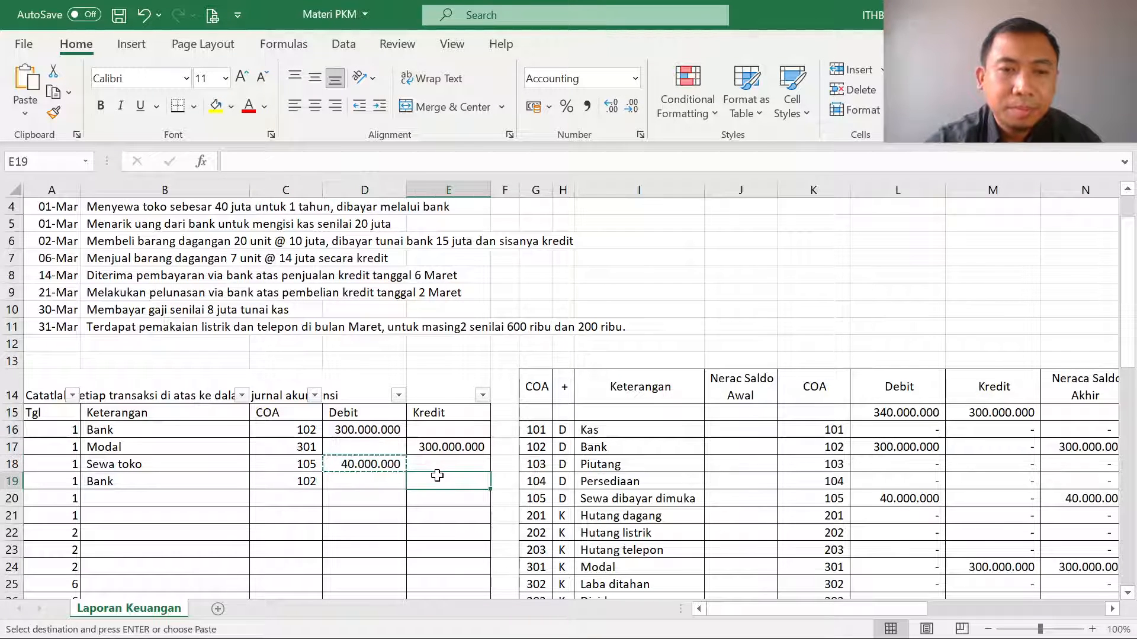
{"action": "key", "text": "ctrl+v"}
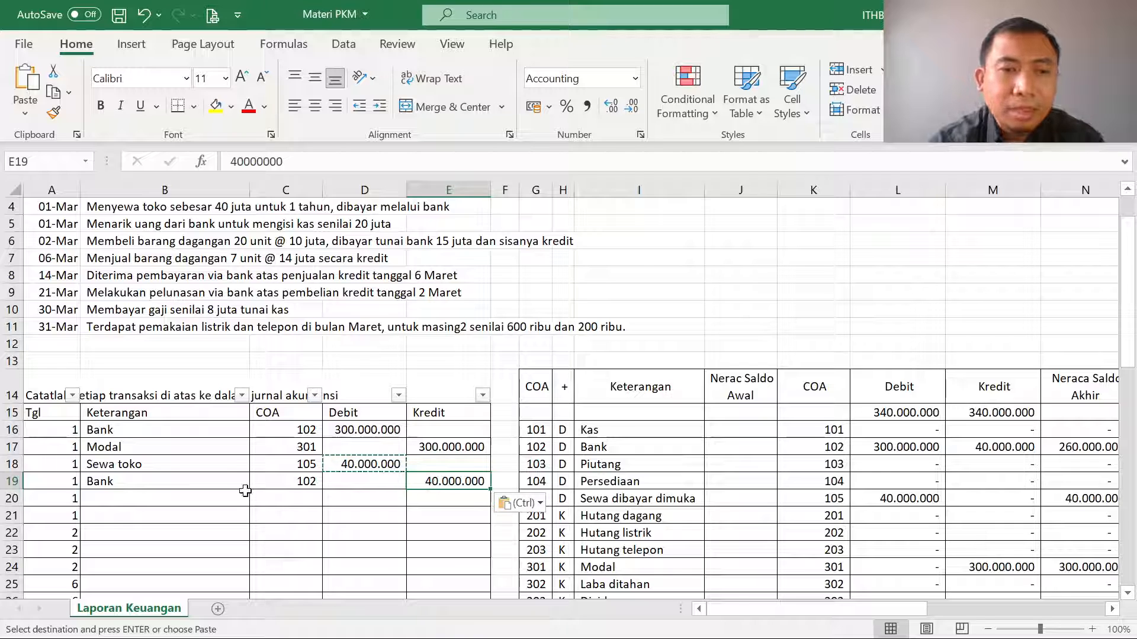
{"action": "left_click", "coordinate": [227, 451]}
{"action": "left_click_drag", "start_coordinate": [228, 470], "coordinate": [335, 461]}
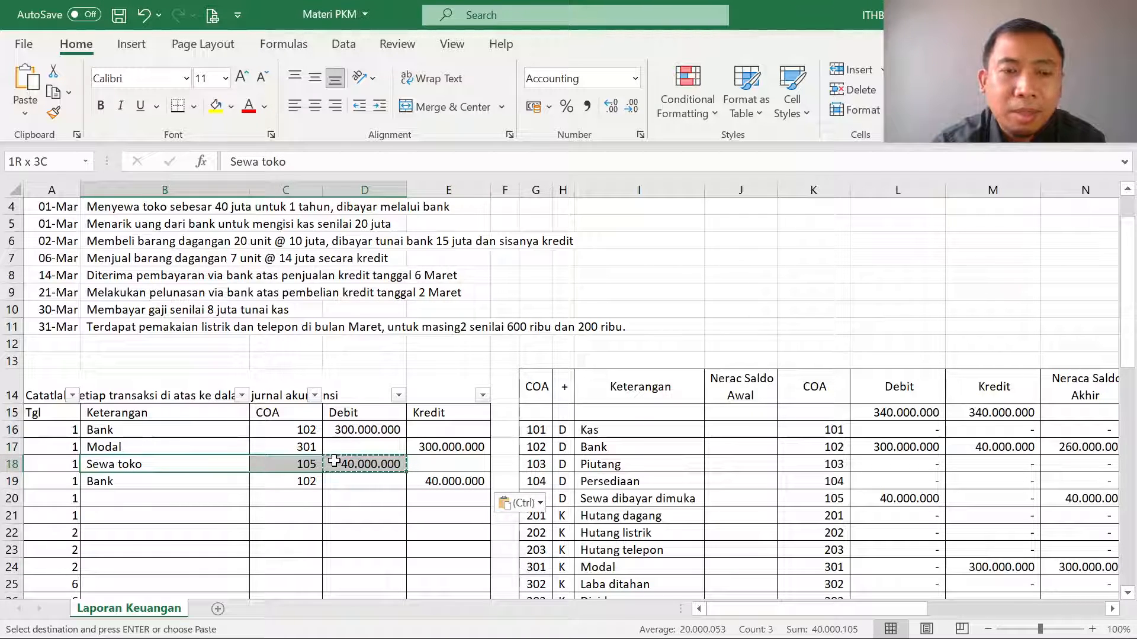
{"action": "left_click_drag", "start_coordinate": [335, 461], "coordinate": [335, 461]}
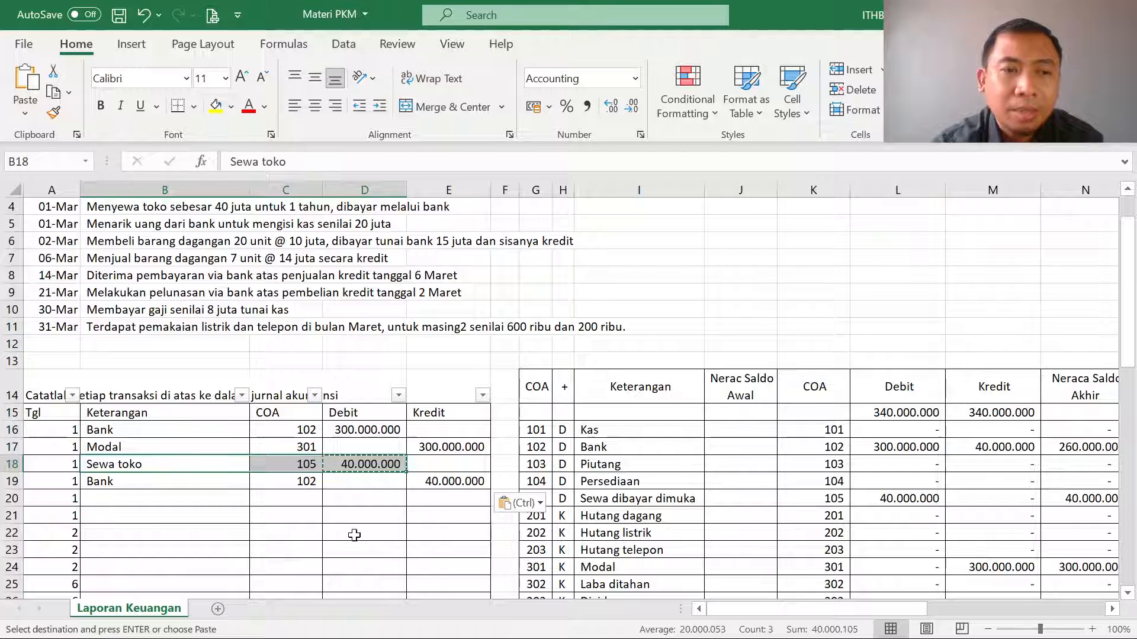
{"action": "left_click_drag", "start_coordinate": [192, 467], "coordinate": [356, 464]}
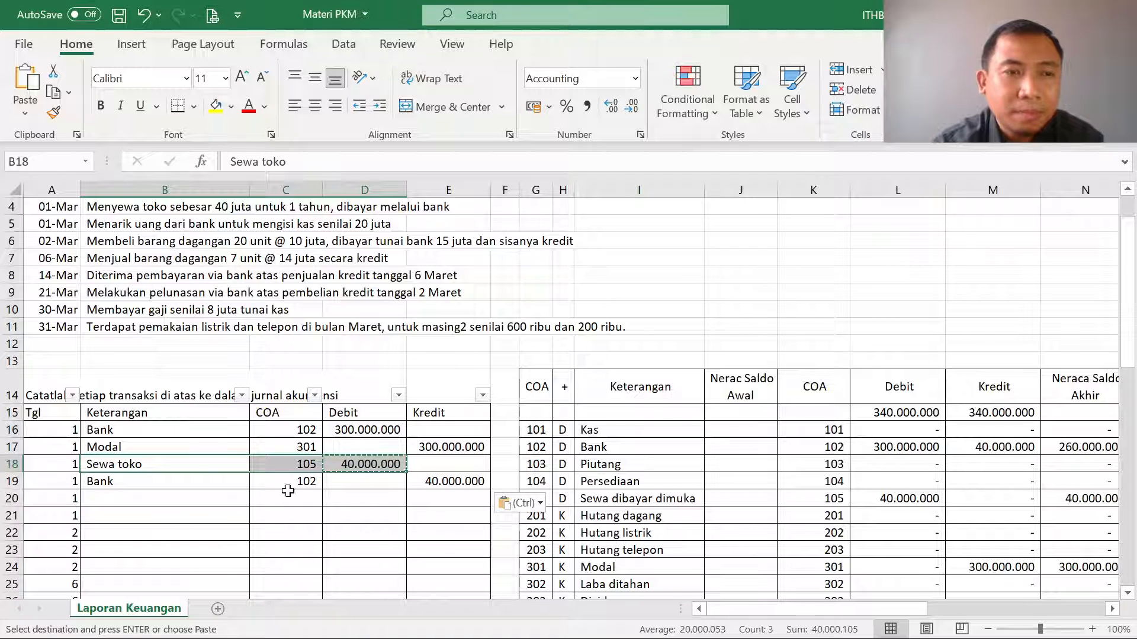
{"action": "double_click", "coordinate": [128, 230]}
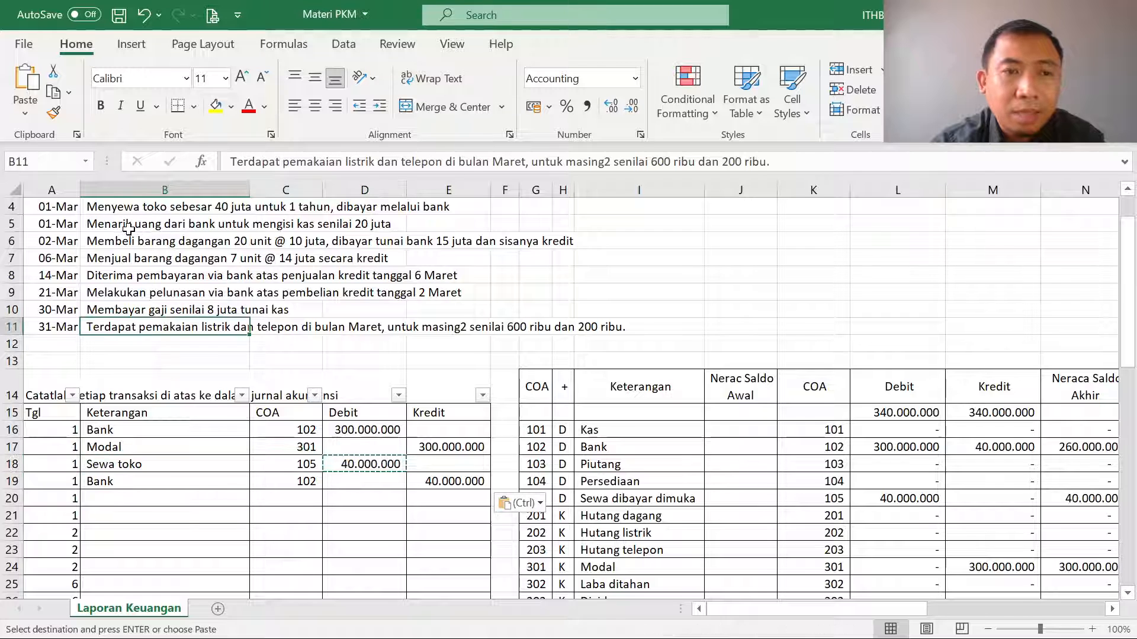
Step: Enter Kas with COA 101 and Bank with COA 102 in the next two journal rows for 1 March
{"action": "left_click", "coordinate": [164, 500]}
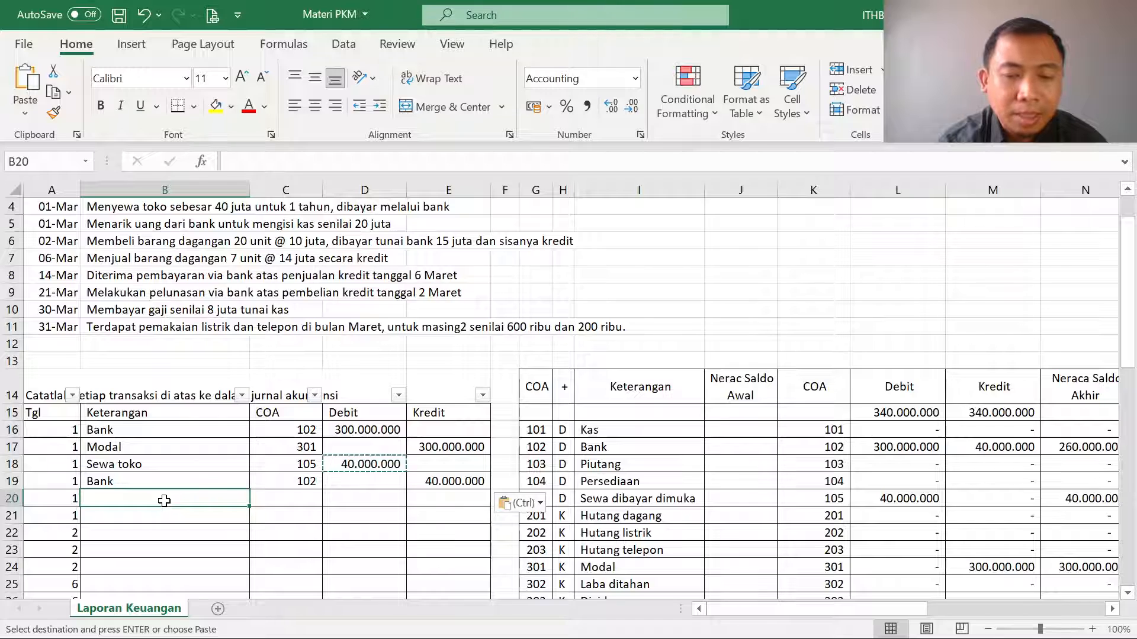
{"action": "type", "text": "Kas"}
{"action": "key", "text": "Return"}
{"action": "type", "text": "Bank"}
{"action": "key", "text": "Tab"}
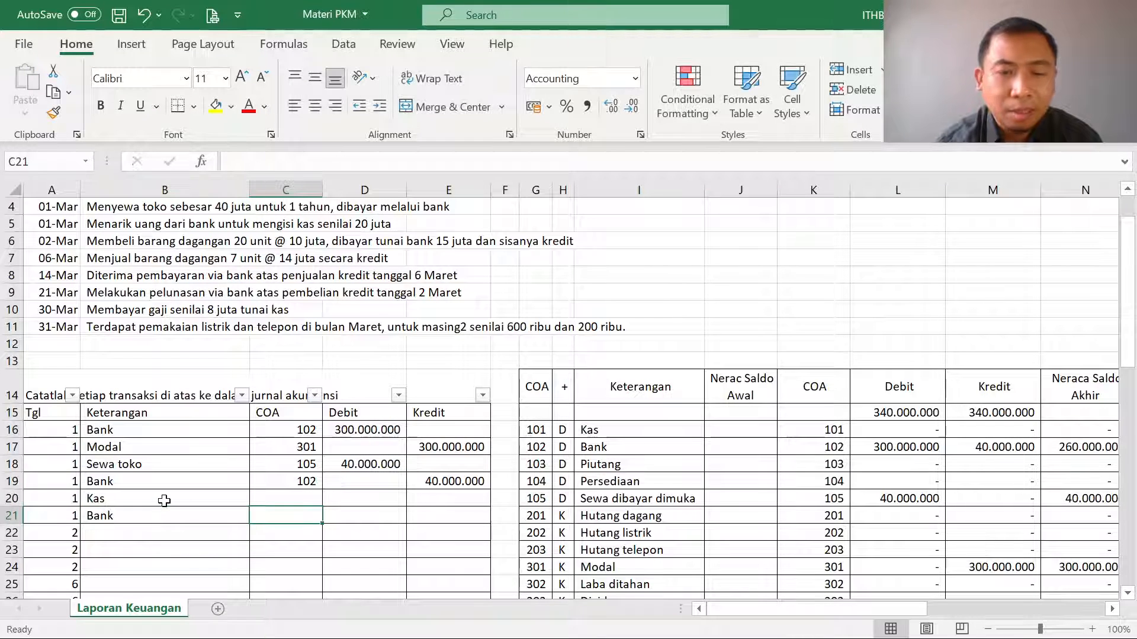
{"action": "key", "text": "Up"}
{"action": "type", "text": "101"}
{"action": "key", "text": "Return"}
{"action": "type", "text": "102"}
{"action": "key", "text": "Tab"}
Step: Debit Kas 20000000 and copy that amount into the Kredit cell of the Bank row below it
{"action": "key", "text": "Up"}
{"action": "type", "text": "20000000"}
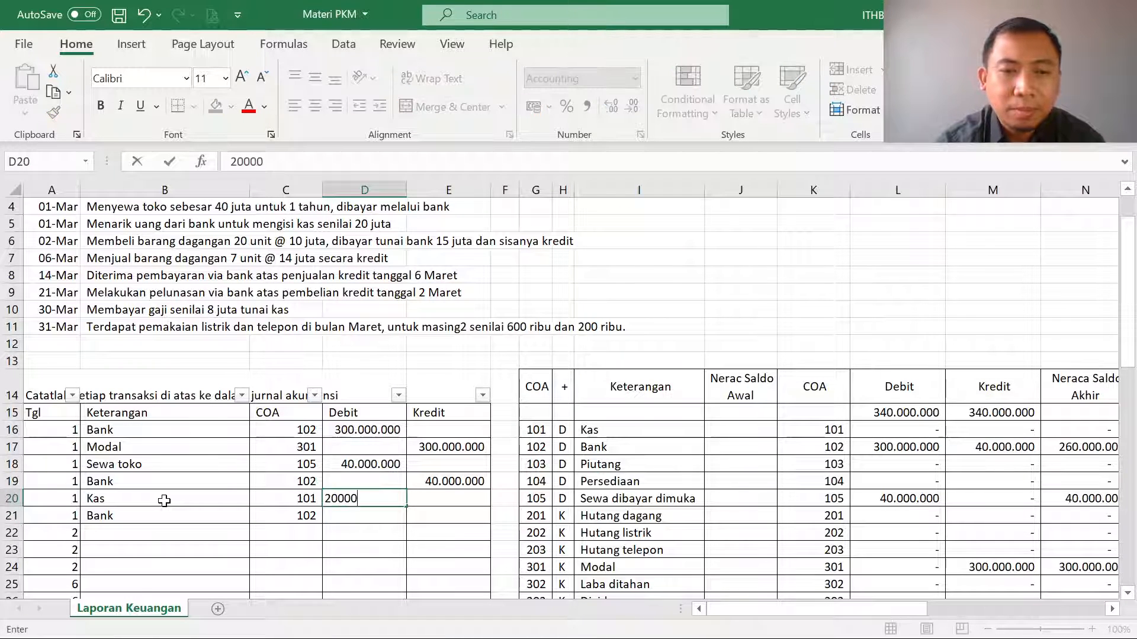
{"action": "key", "text": "ctrl+Return"}
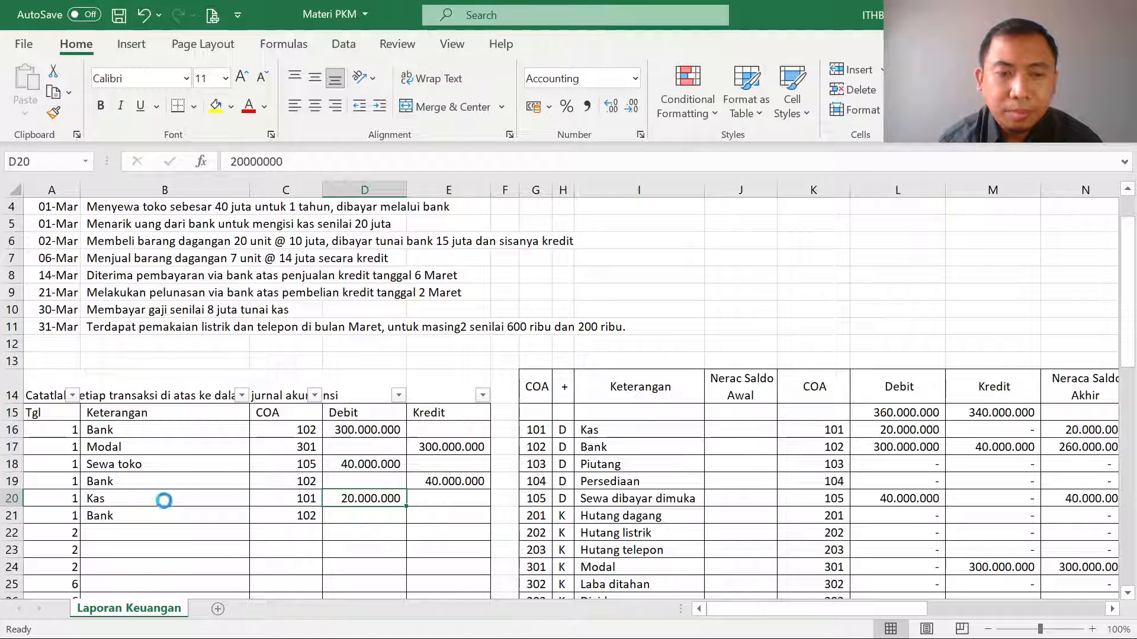
{"action": "key", "text": "ctrl+c"}
{"action": "key", "text": "Right"}
{"action": "key", "text": "Down"}
{"action": "key", "text": "ctrl+v"}
Step: Enter Persediaan barang as the account in the first journal row dated 2
{"action": "key", "text": "Down"}
{"action": "key", "text": "Left"}
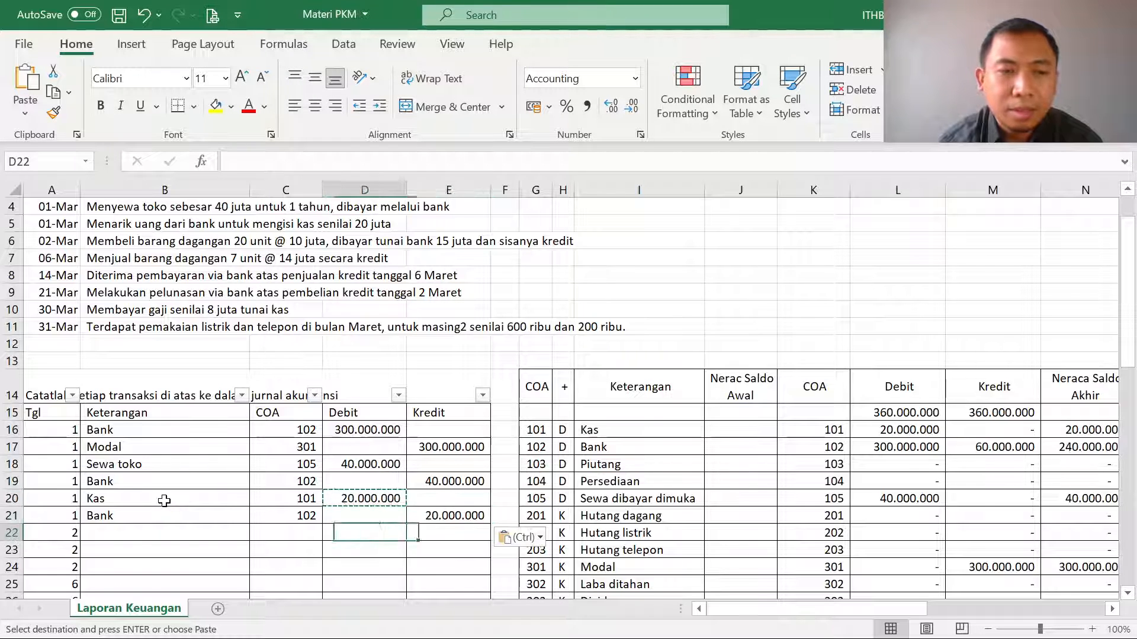
{"action": "key", "text": "Left"}
{"action": "key", "text": "Left"}
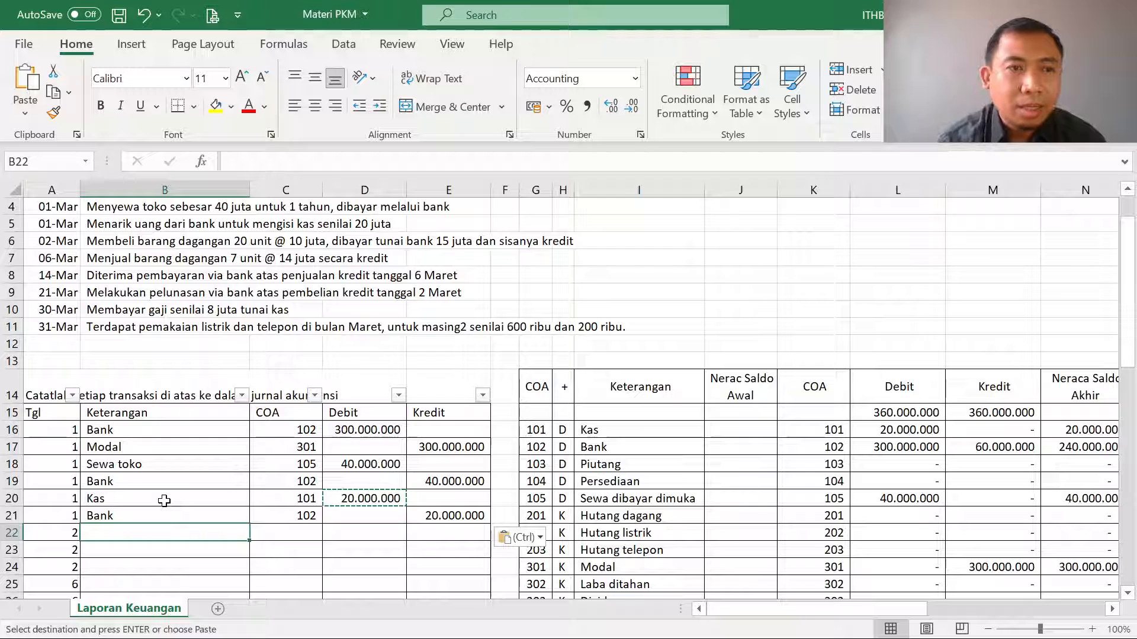
{"action": "type", "text": "P"}
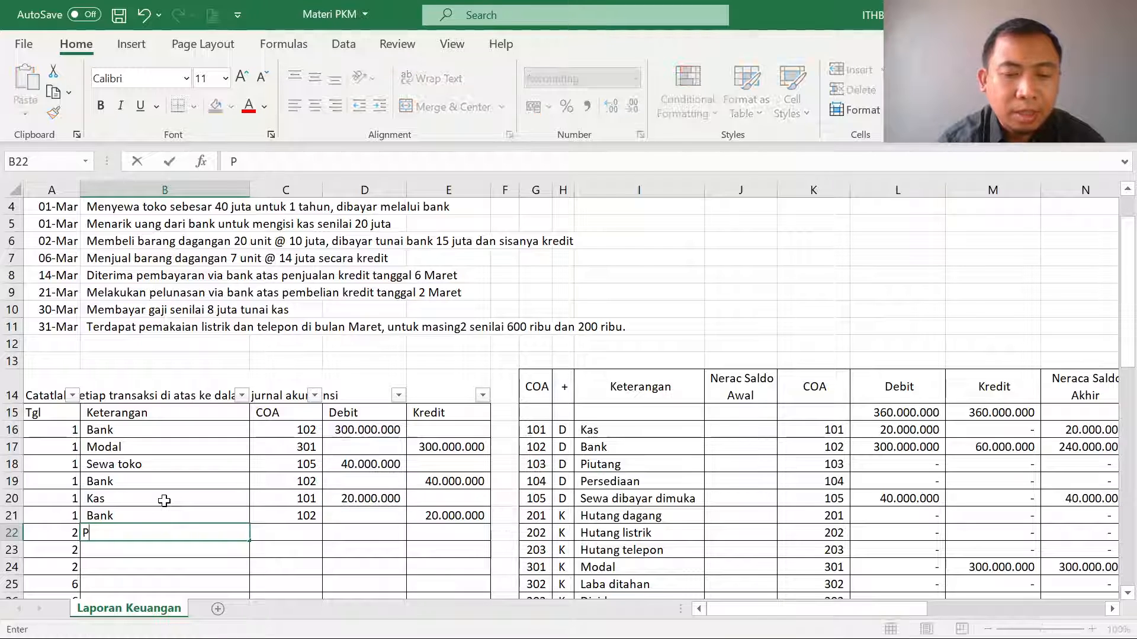
{"action": "type", "text": "ersediaan barang"}
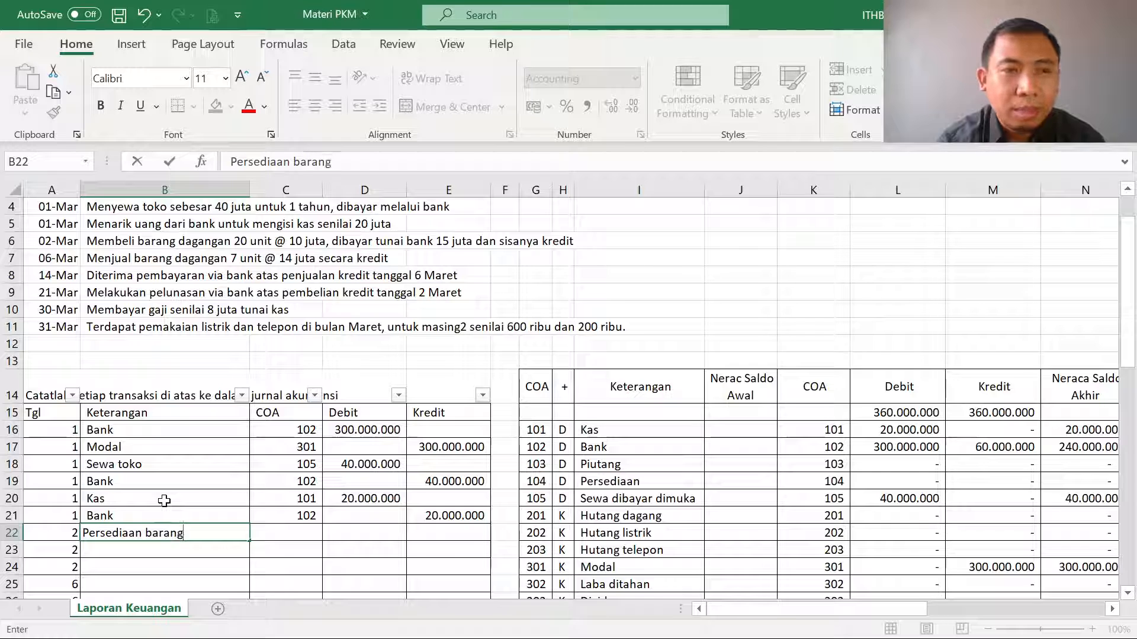
{"action": "key", "text": "Return"}
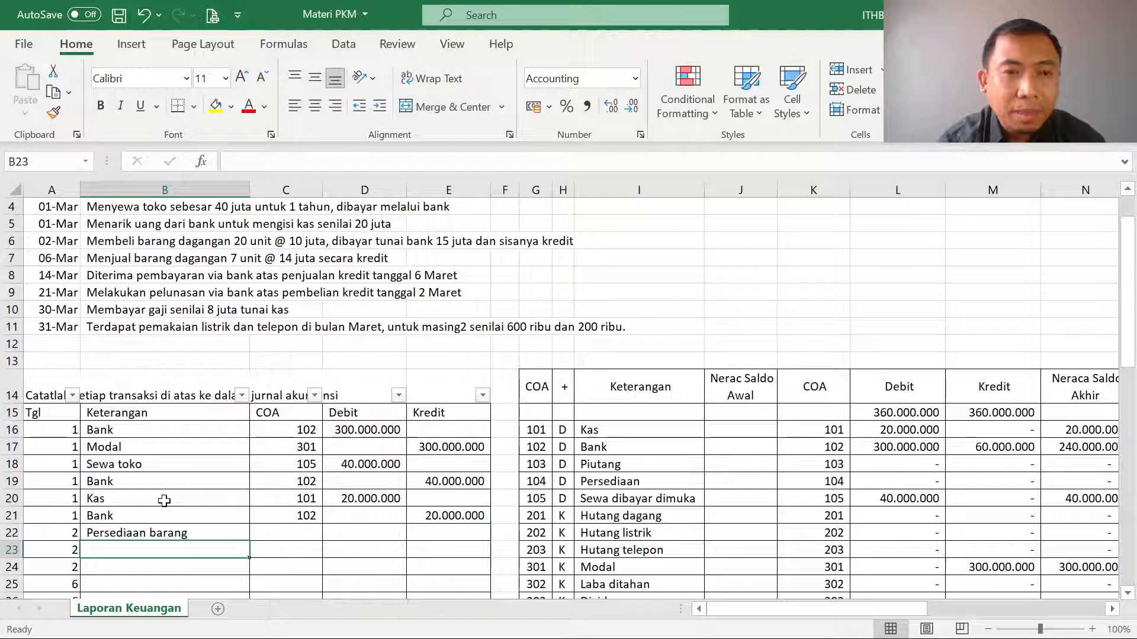
Step: Assign COA 104 and a debit of 200000000 to the Persediaan barang entry
{"action": "key", "text": "Up"}
{"action": "key", "text": "Right"}
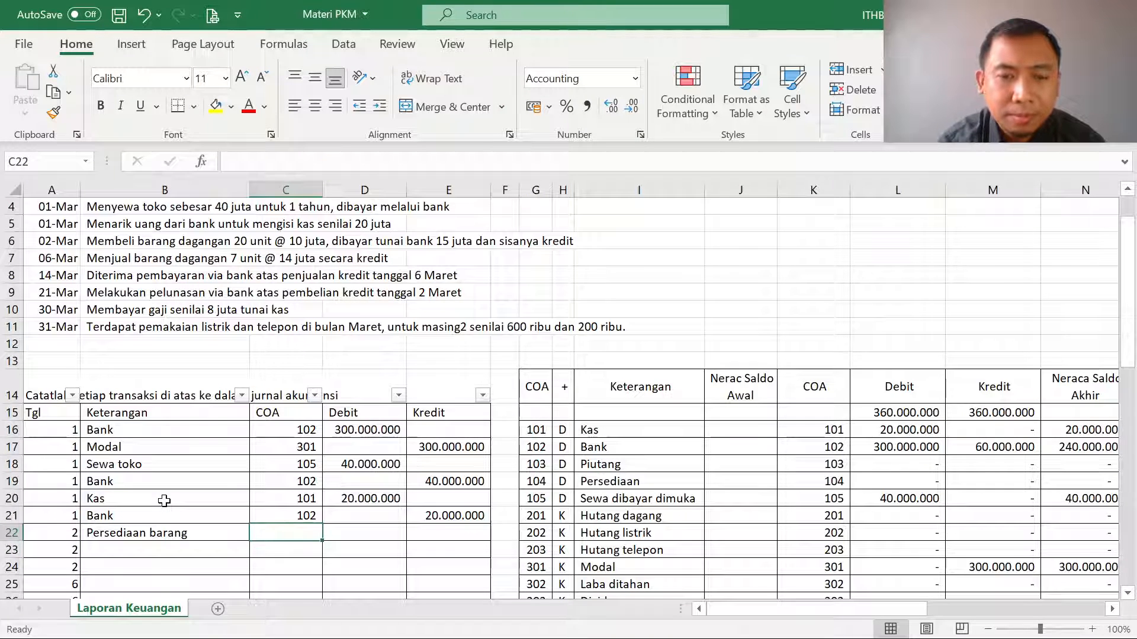
{"action": "type", "text": "104"}
{"action": "key", "text": "Right"}
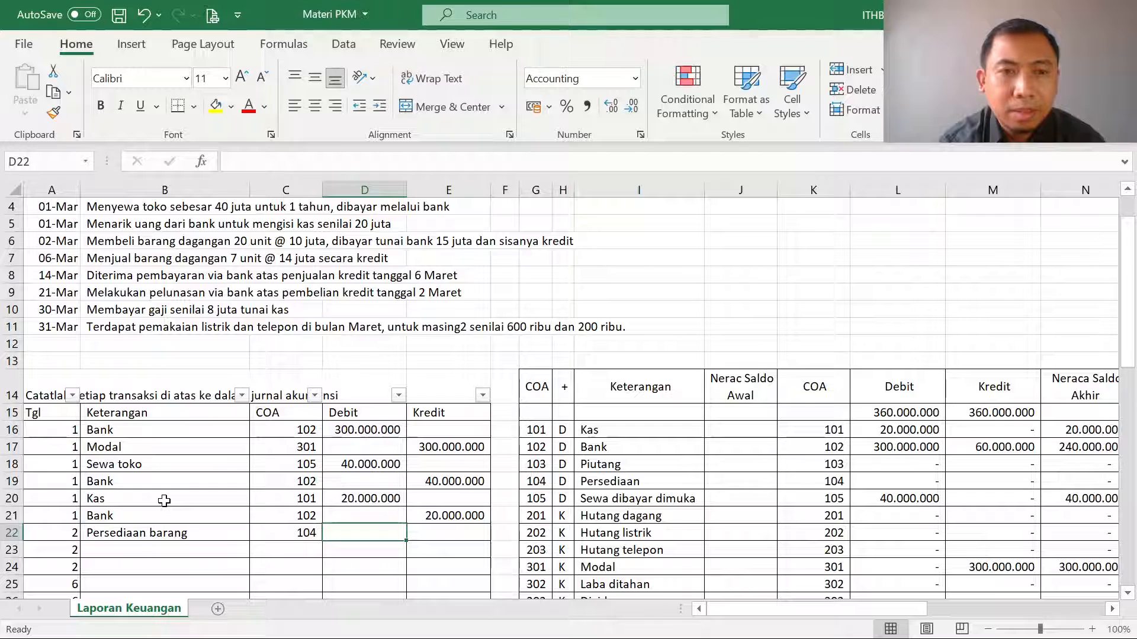
{"action": "type", "text": "20"}
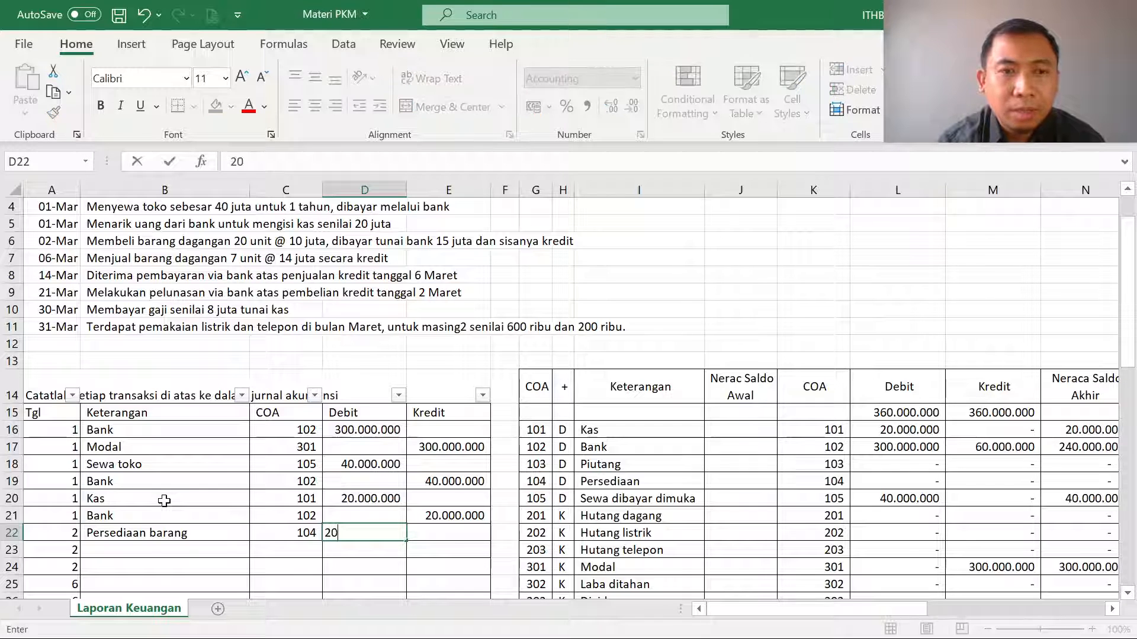
{"action": "type", "text": "0.000.00000000"}
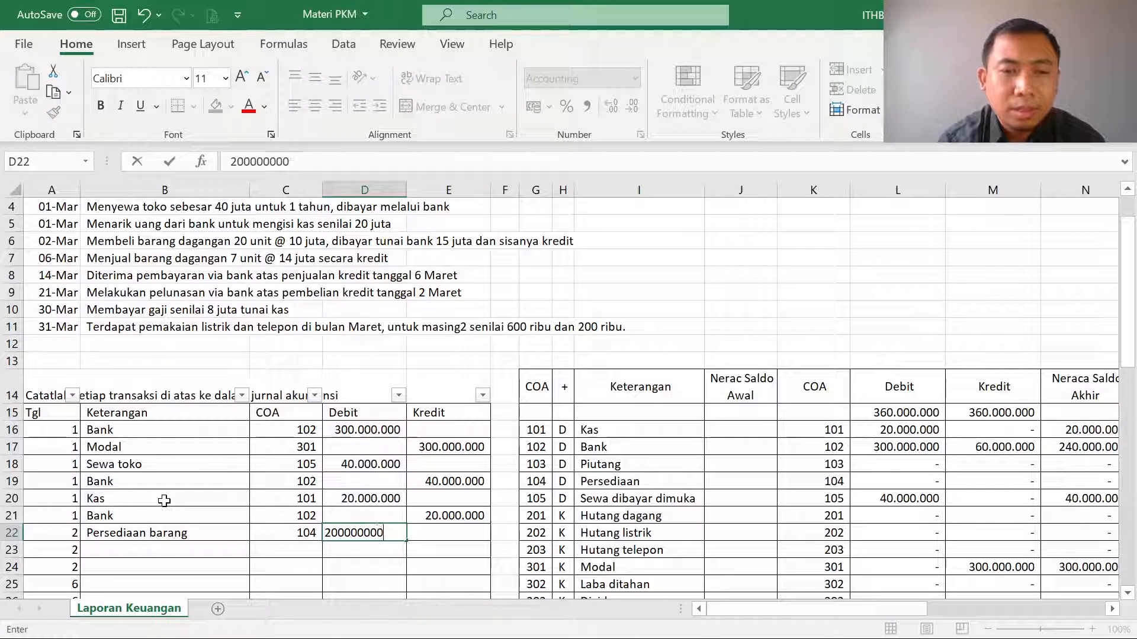
{"action": "key", "text": "Return"}
Step: Record Bank below Persediaan barang with COA 102 and a credit of 15000000
{"action": "key", "text": "Left"}
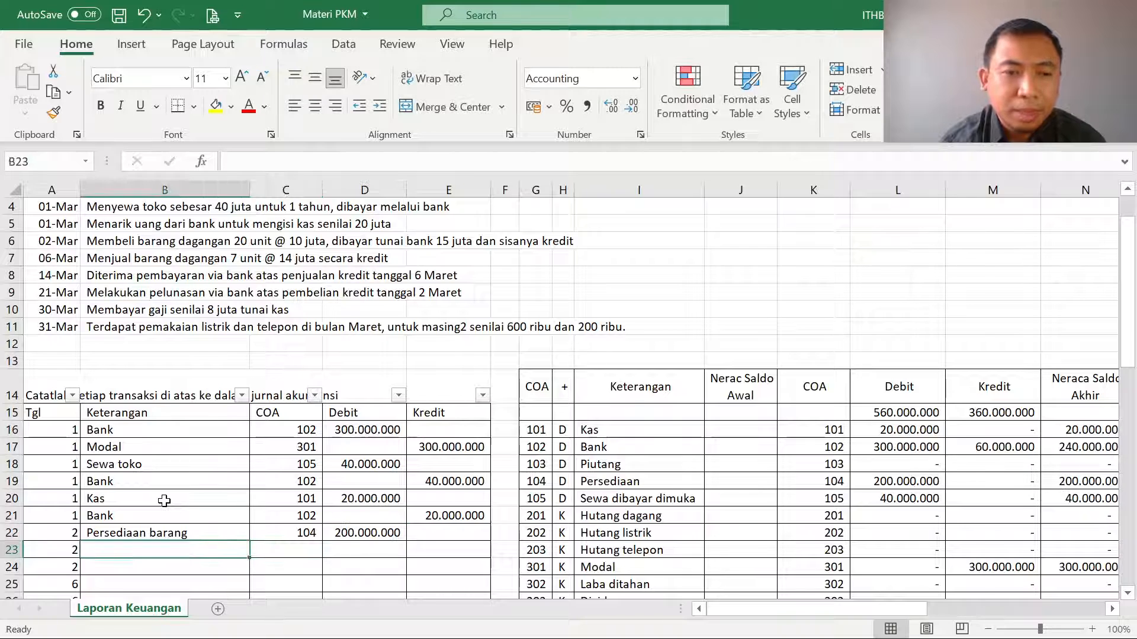
{"action": "type", "text": "Ban"}
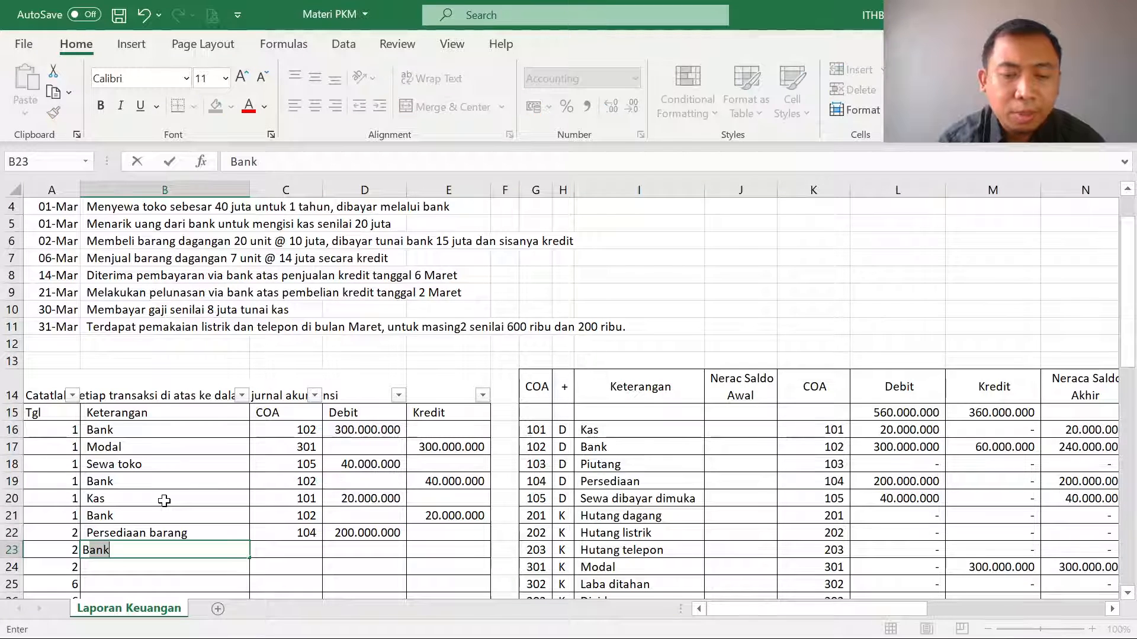
{"action": "type", "text": "k"}
{"action": "key", "text": "Tab"}
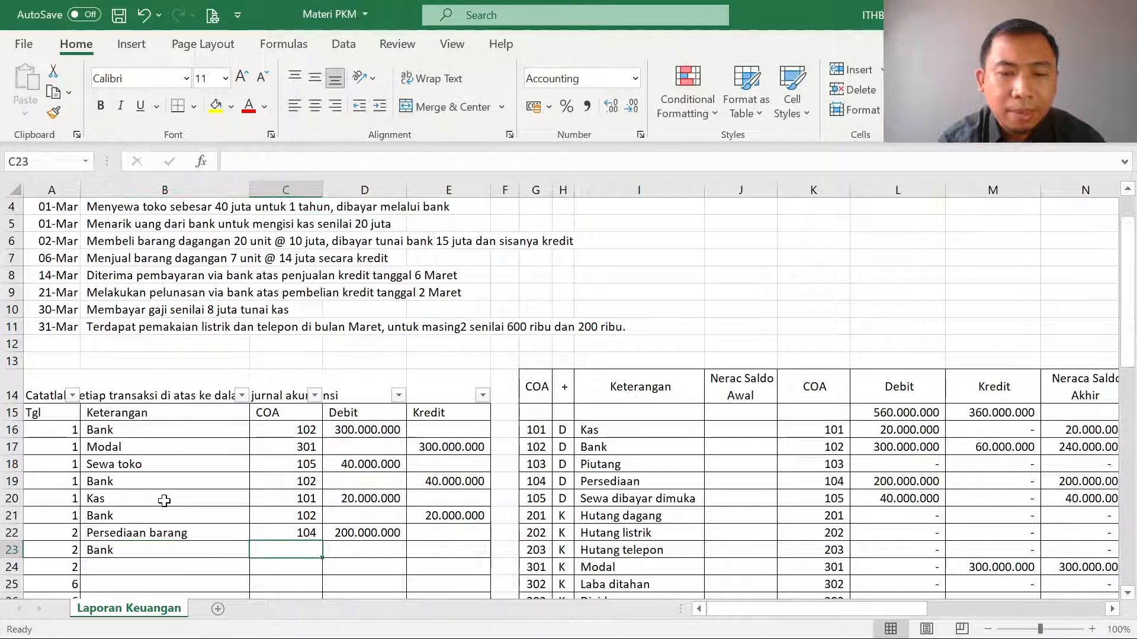
{"action": "type", "text": "102"}
{"action": "key", "text": "Tab"}
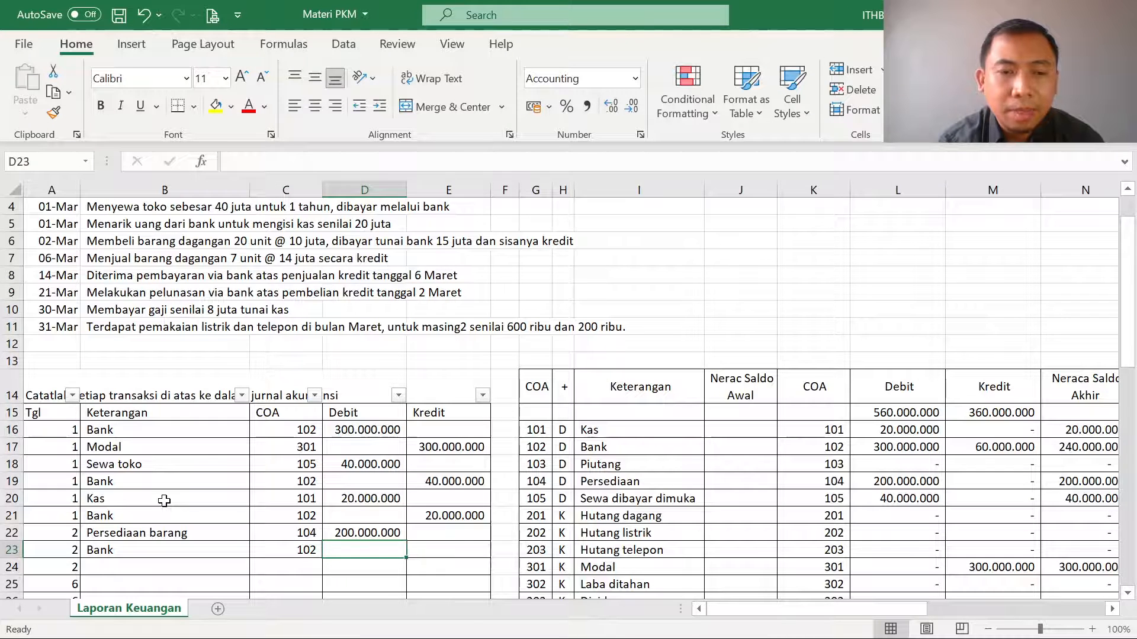
{"action": "key", "text": "Tab"}
{"action": "type", "text": "1500"}
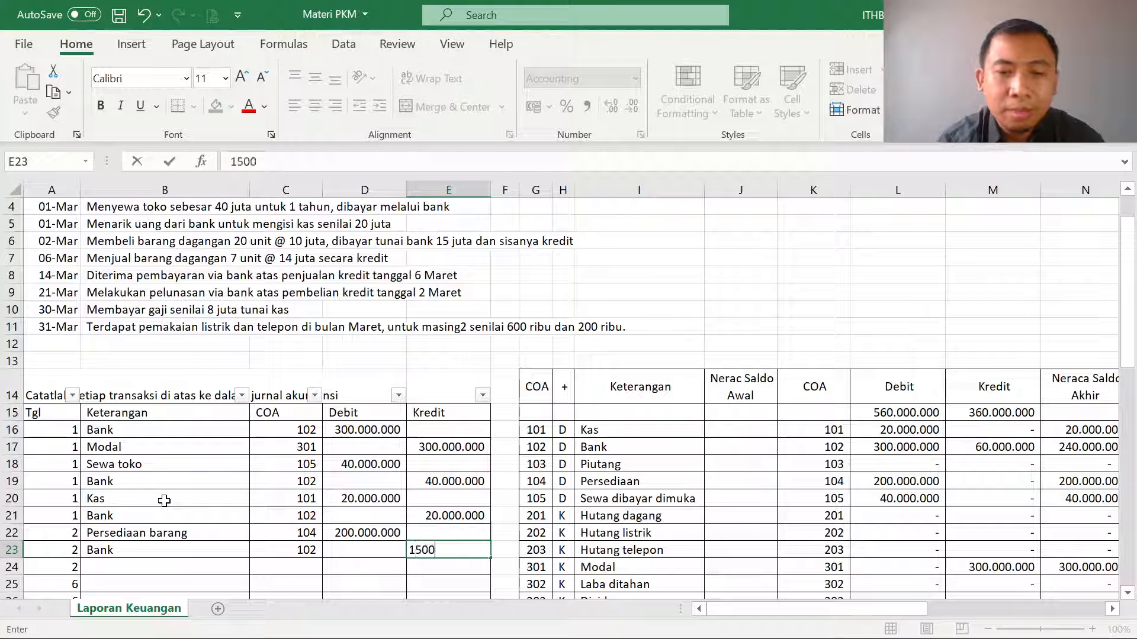
{"action": "type", "text": "0000"}
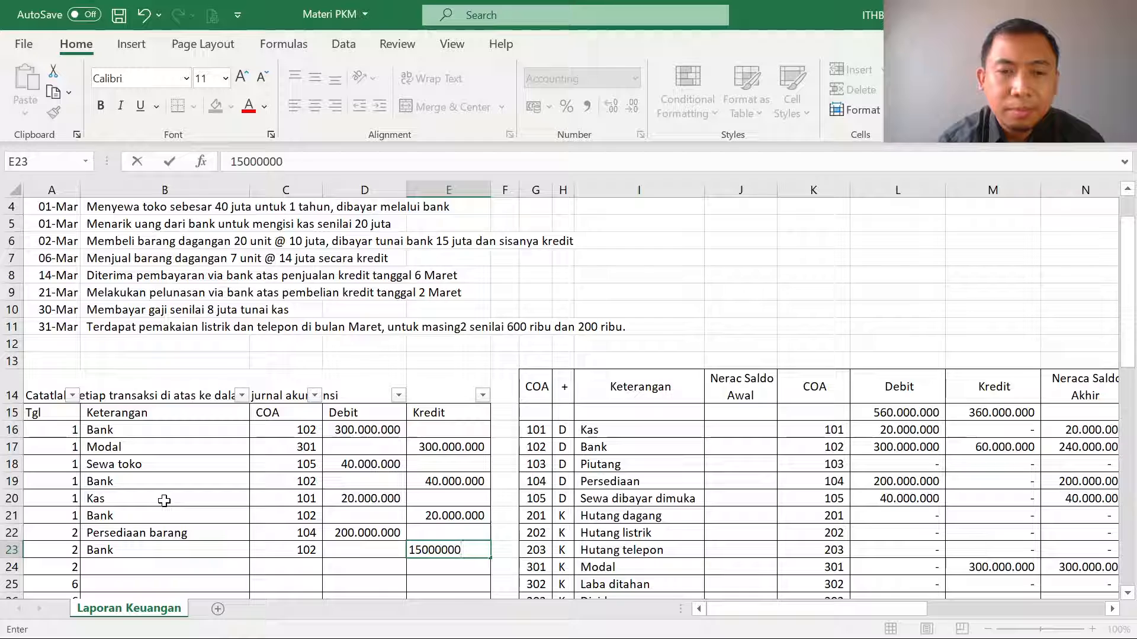
{"action": "key", "text": "Return"}
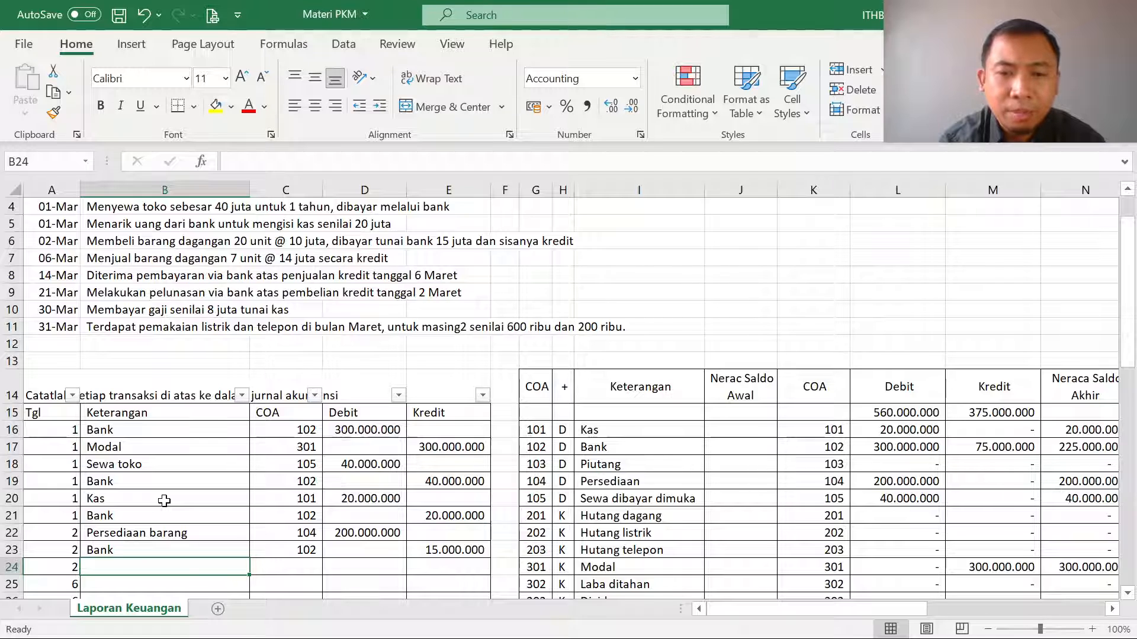
Step: Record Hutang dagang in the last journal row dated 2 with COA 201 and a credit of 185000000
{"action": "type", "text": "Hutang "}
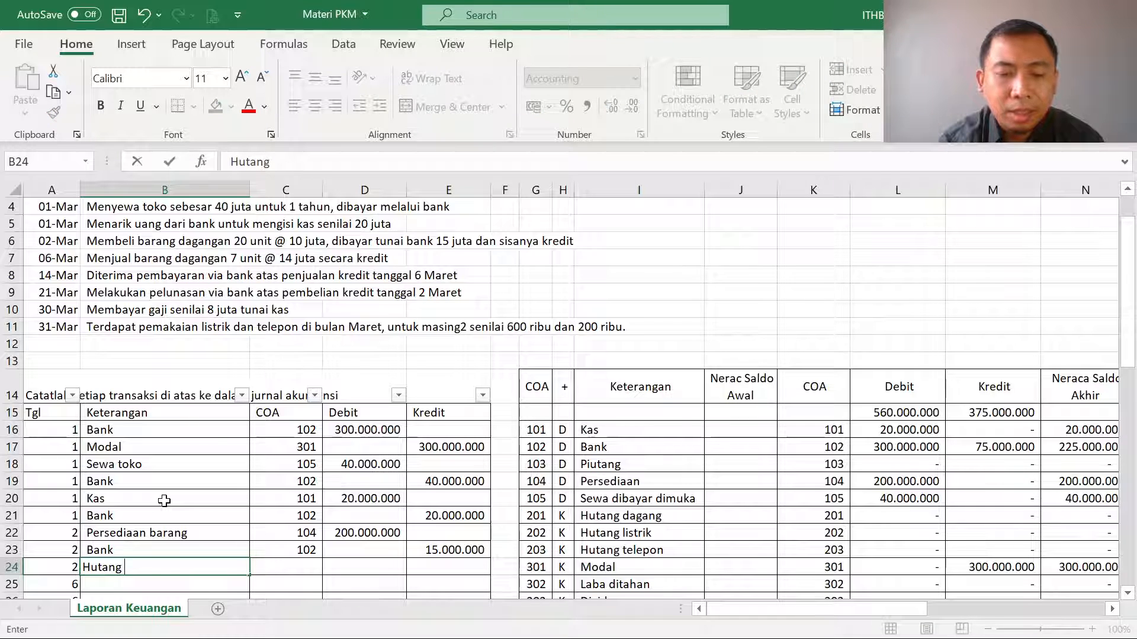
{"action": "type", "text": "dagang"}
{"action": "key", "text": "Tab"}
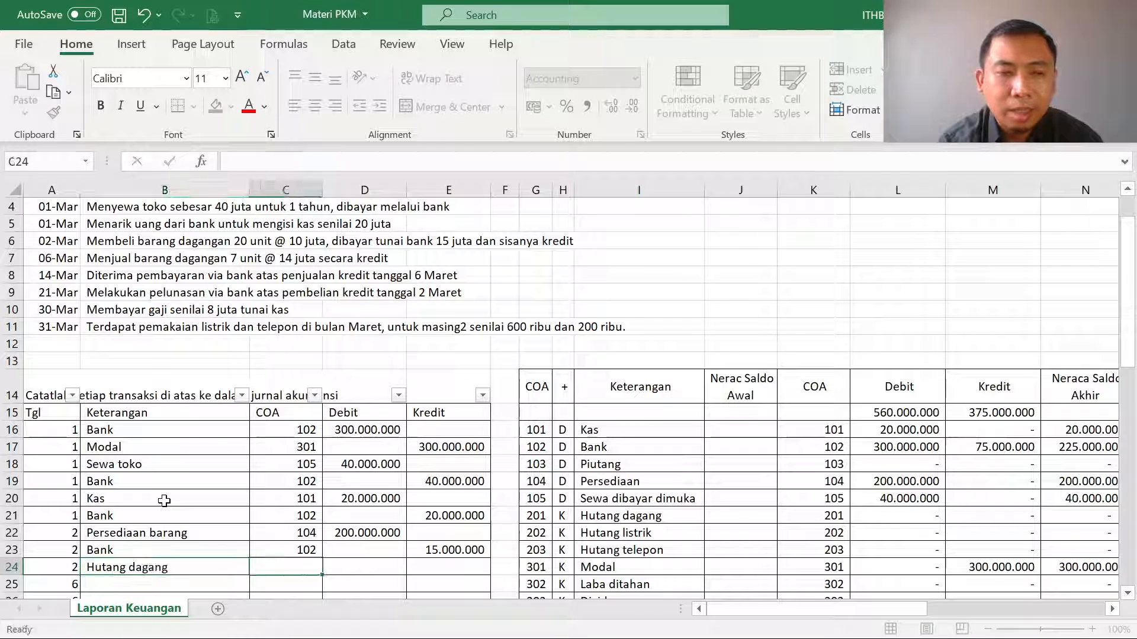
{"action": "type", "text": "201"}
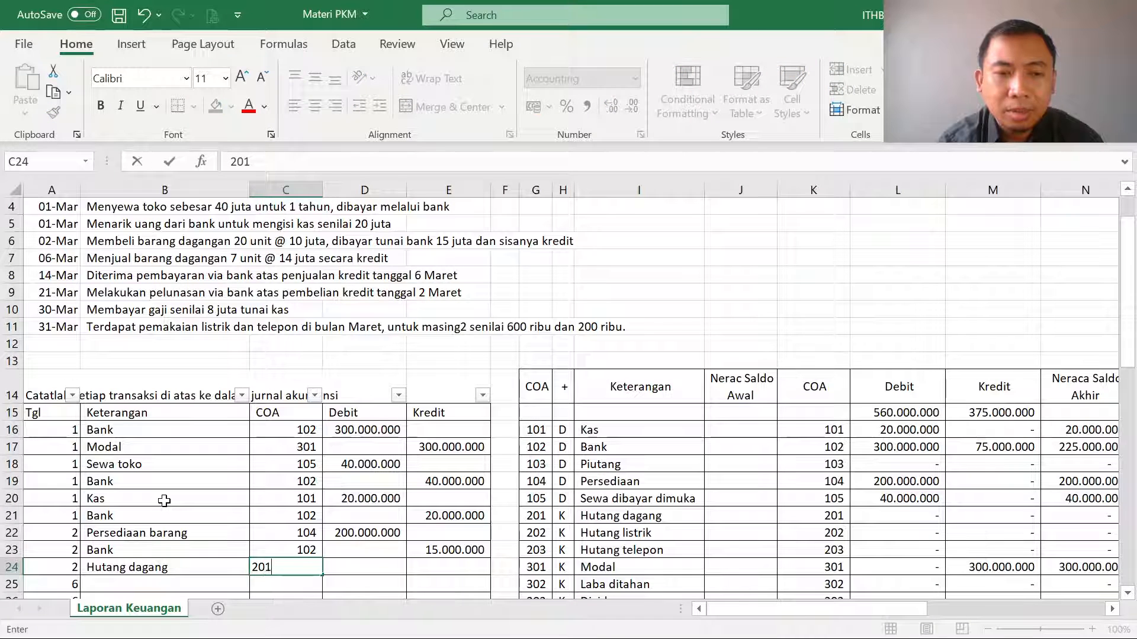
{"action": "key", "text": "Tab"}
{"action": "key", "text": "Tab"}
{"action": "type", "text": "185.000."}
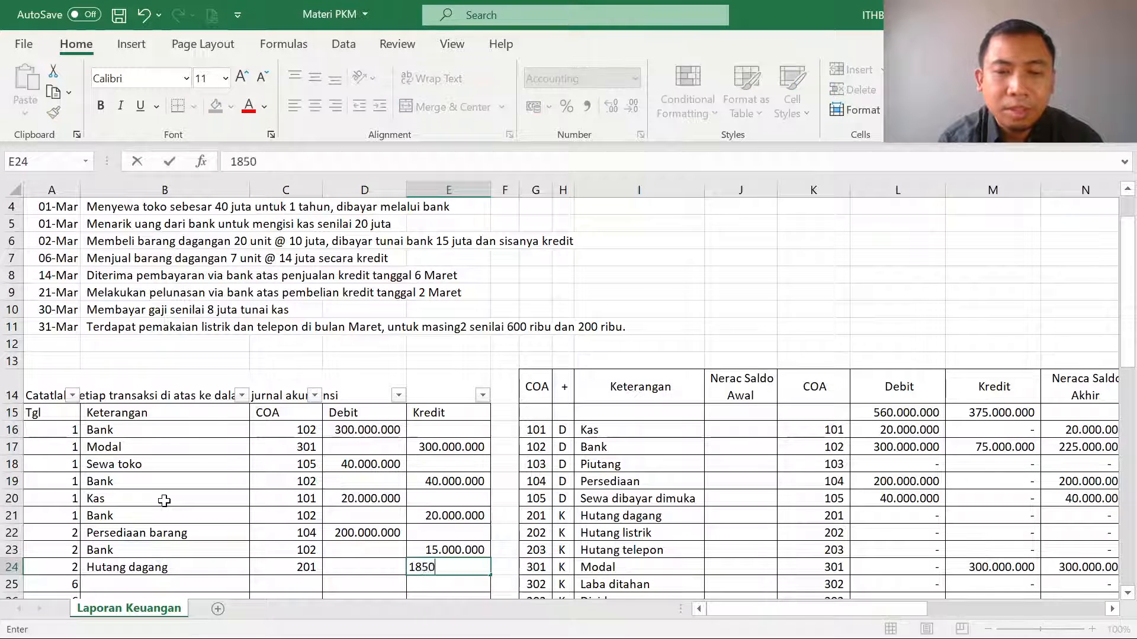
{"action": "type", "text": "0000"}
{"action": "key", "text": "Return"}
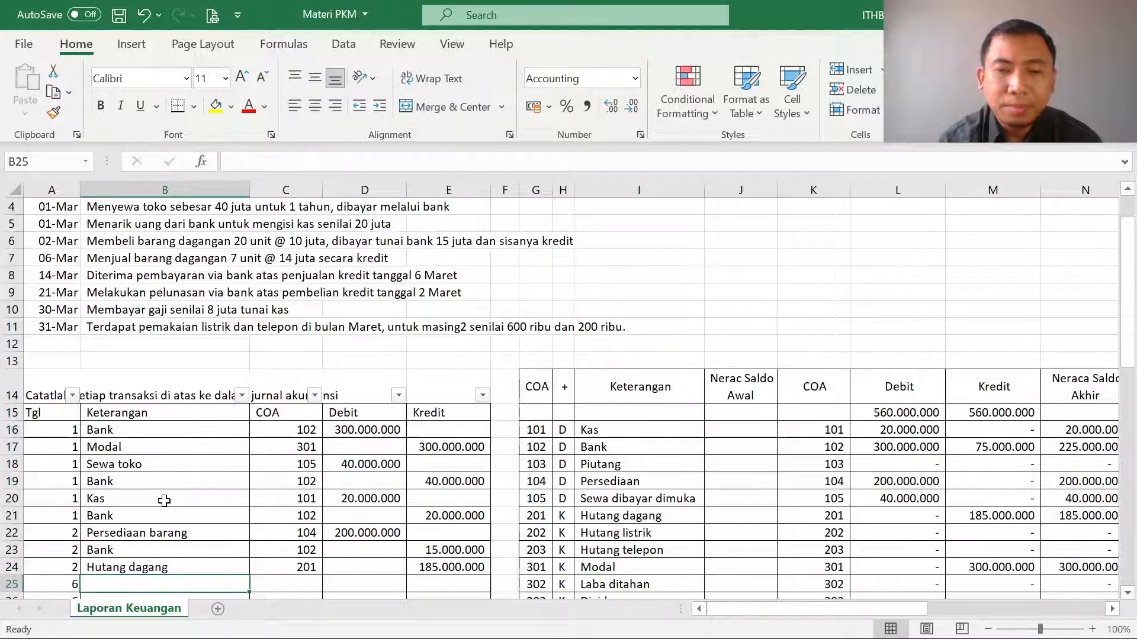
{"action": "key", "text": "alt+Tab"}
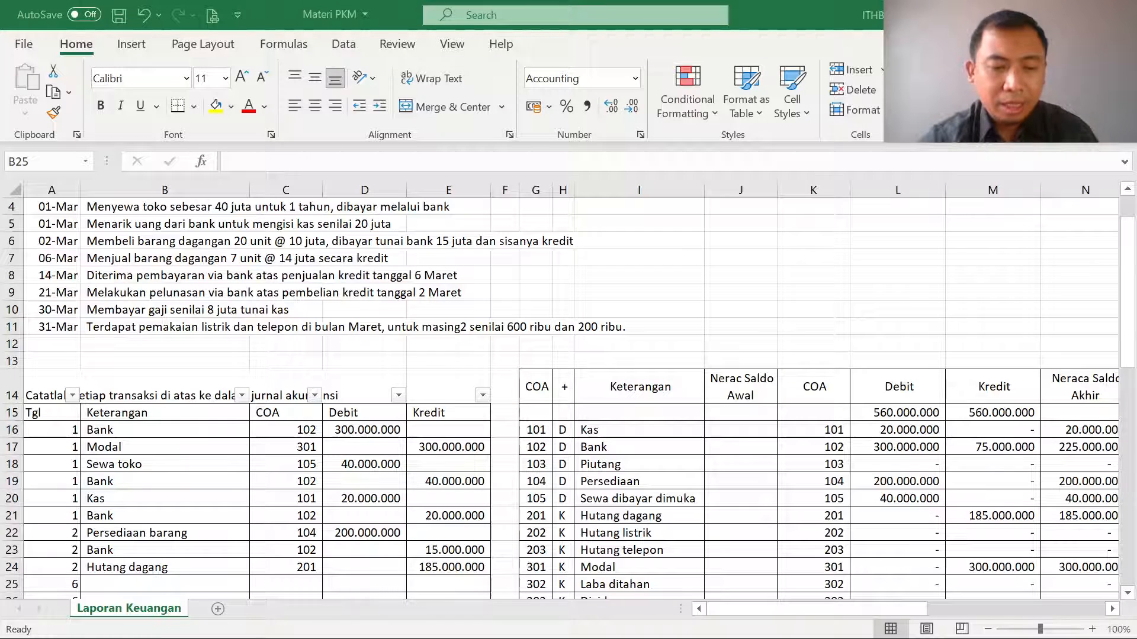
Step: Record Piutang in the first journal row dated 6 with COA 103 and a debit of =14000000*7
{"action": "key", "text": "alt+Tab"}
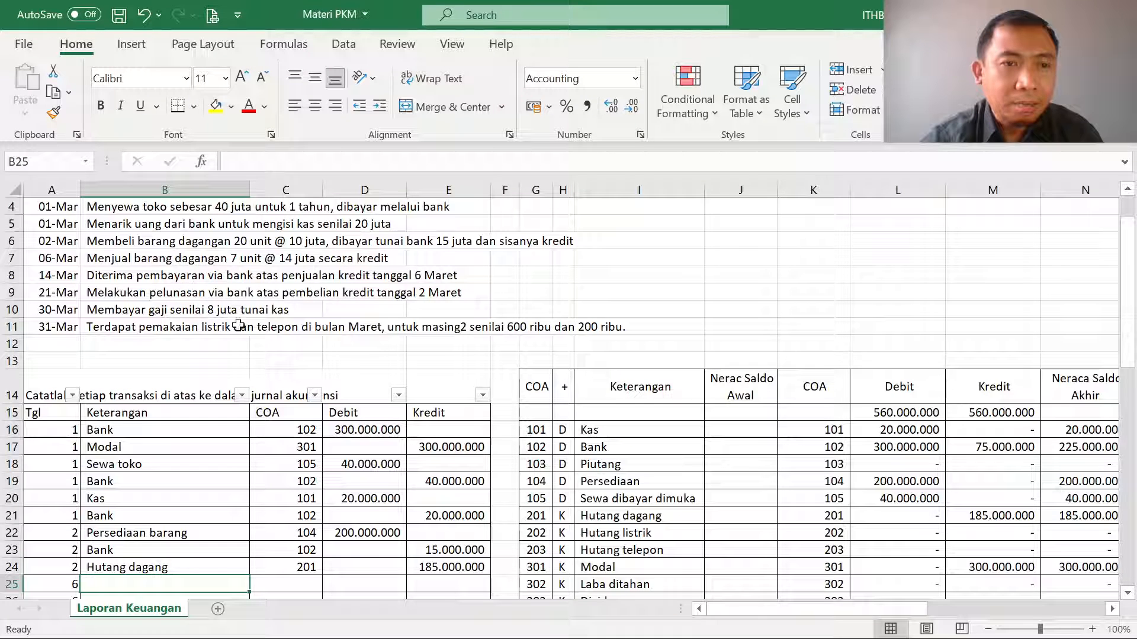
{"action": "scroll", "coordinate": [264, 274], "scroll_direction": "down", "scroll_amount": 1}
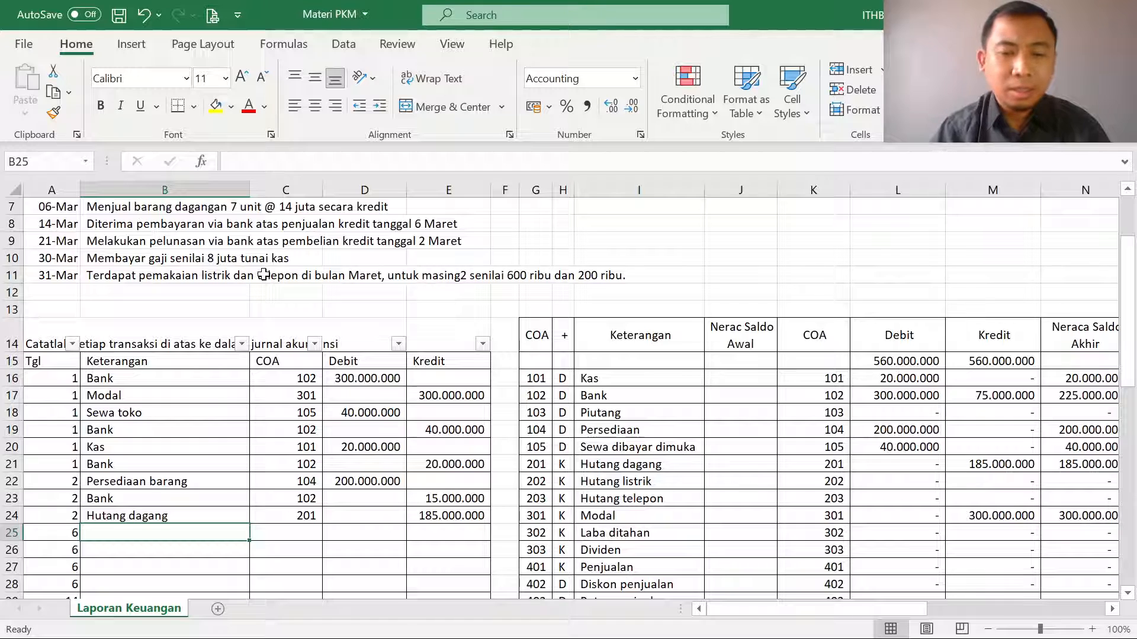
{"action": "type", "text": "Piutang"}
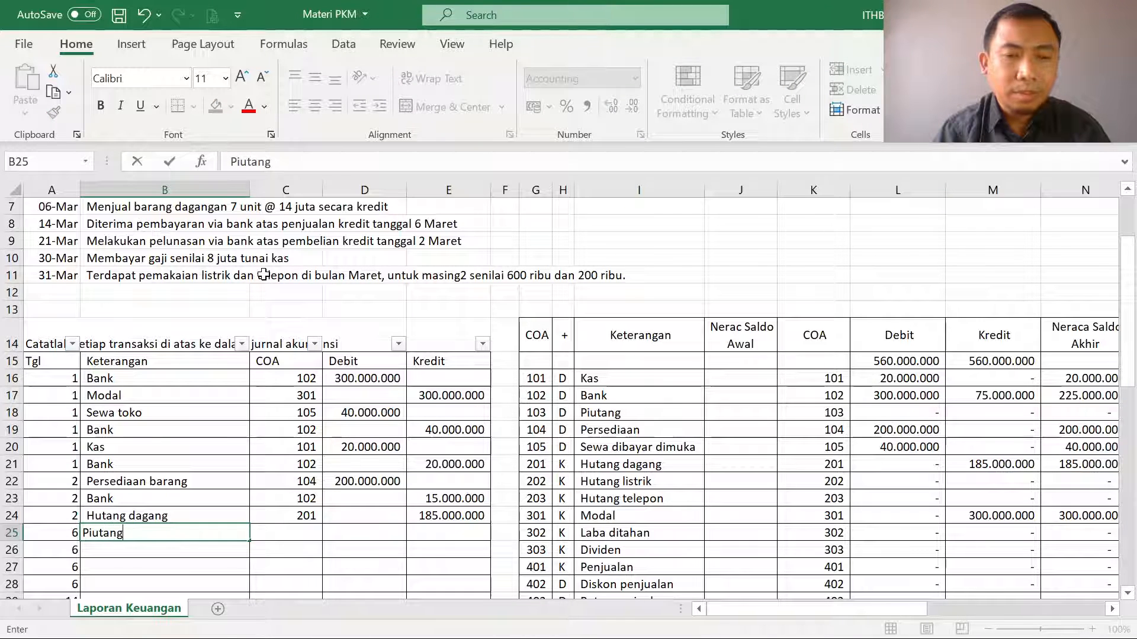
{"action": "key", "text": "Tab"}
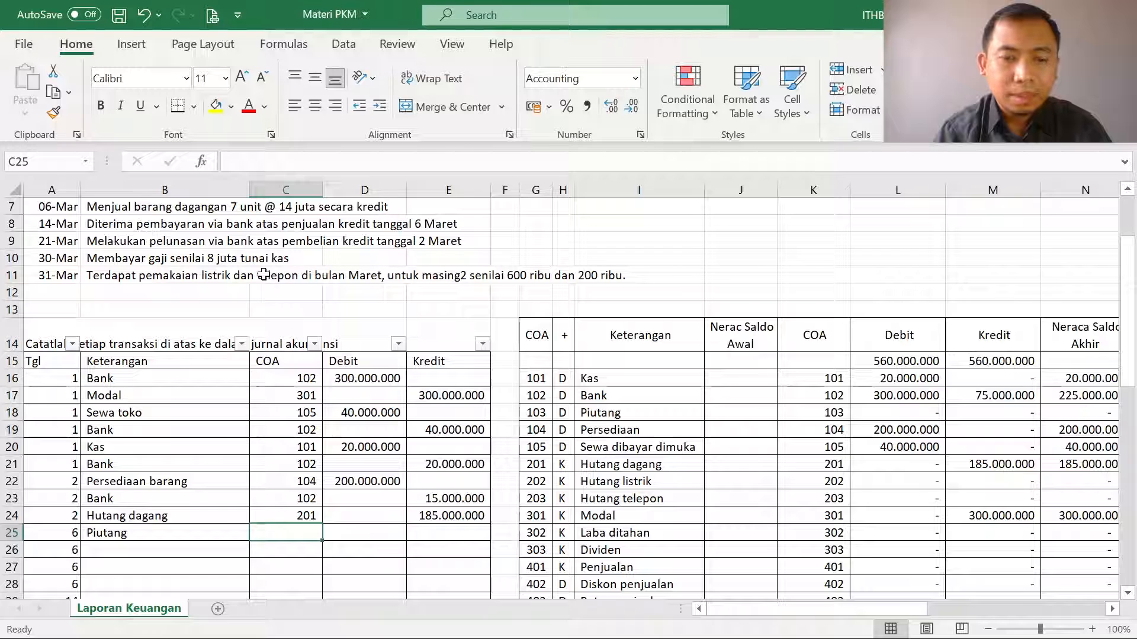
{"action": "type", "text": "103"}
{"action": "key", "text": "Tab"}
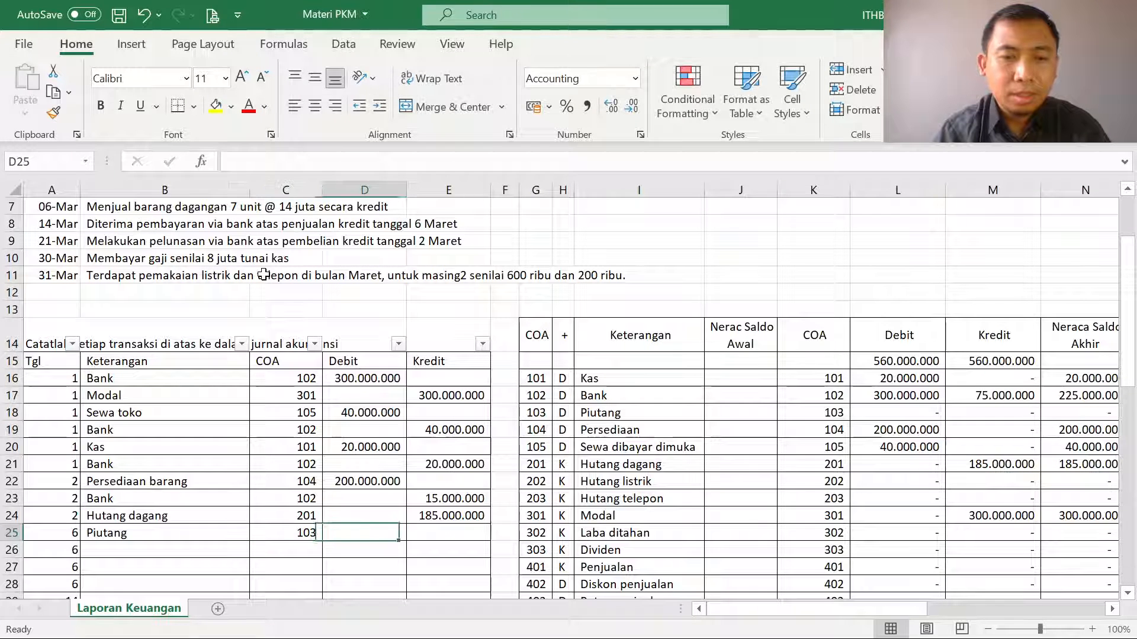
{"action": "type", "text": "=14"}
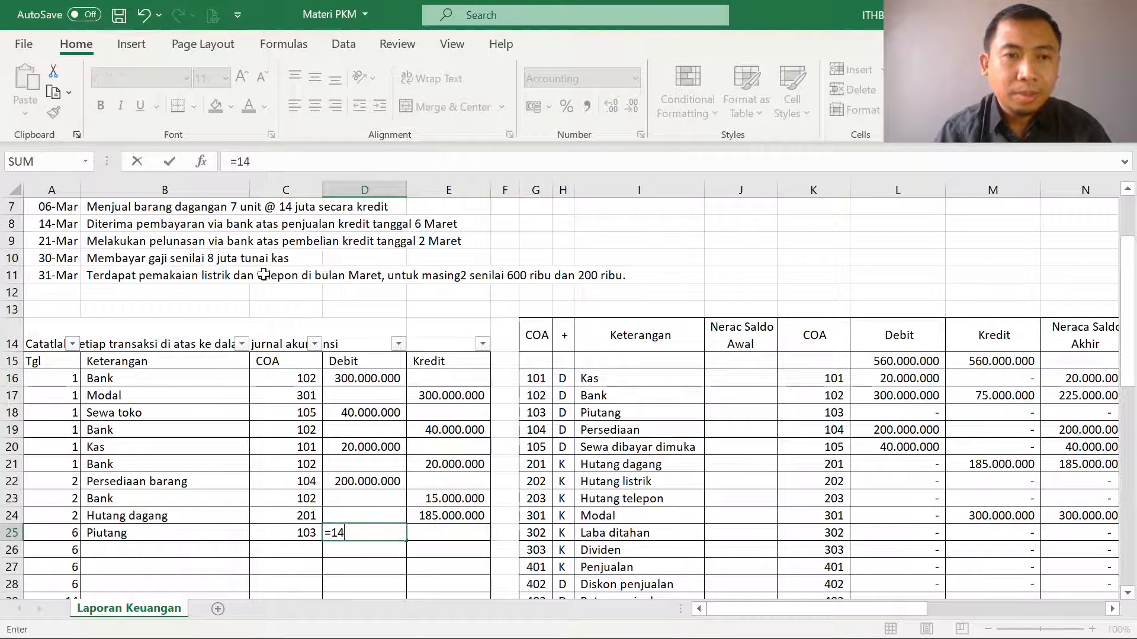
{"action": "type", "text": "000000*7"}
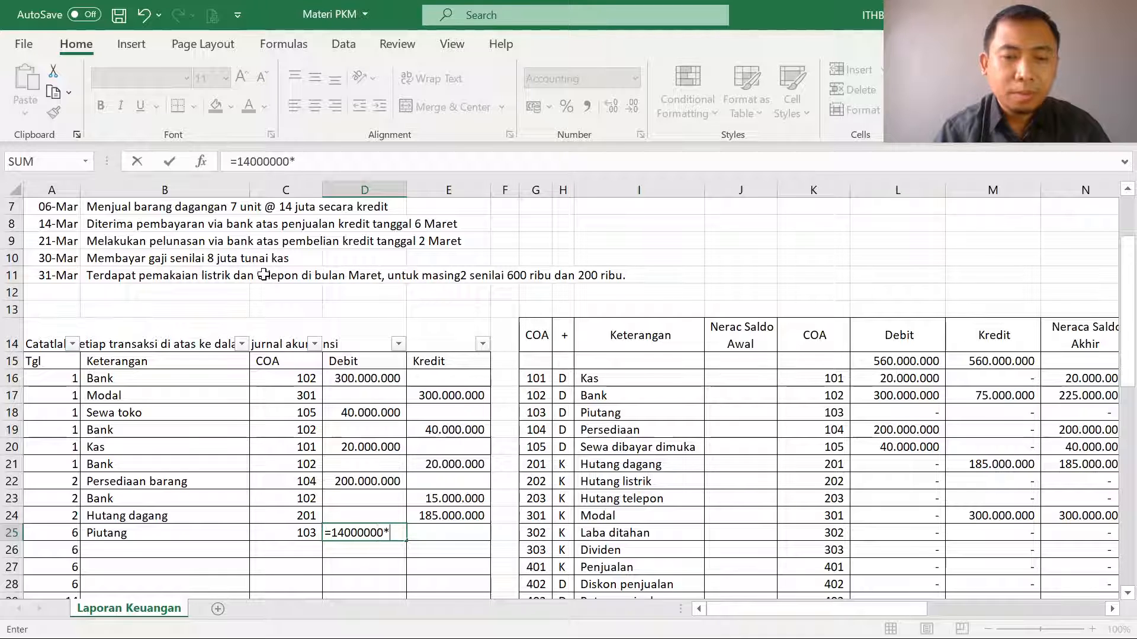
{"action": "key", "text": "Tab"}
{"action": "key", "text": "Left"}
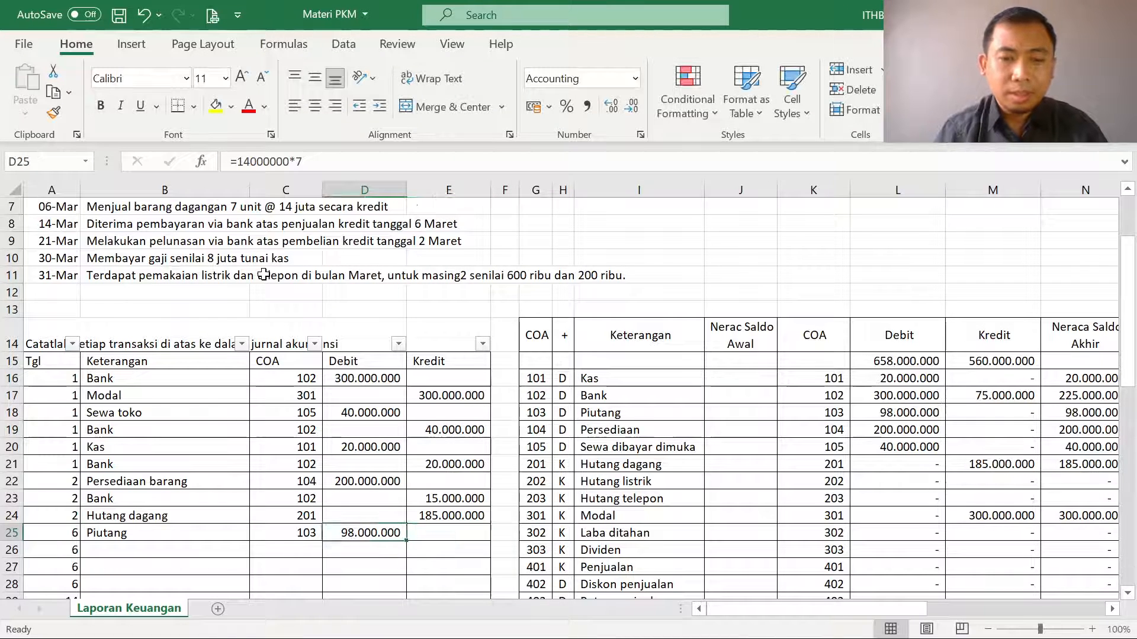
Step: Record Penjualan below Piutang with COA 401, copying the Piutang debit formula into its credit cell
{"action": "key", "text": "ctrl+c"}
{"action": "key", "text": "Right"}
{"action": "key", "text": "Down"}
{"action": "key", "text": "Left"}
{"action": "key", "text": "Left"}
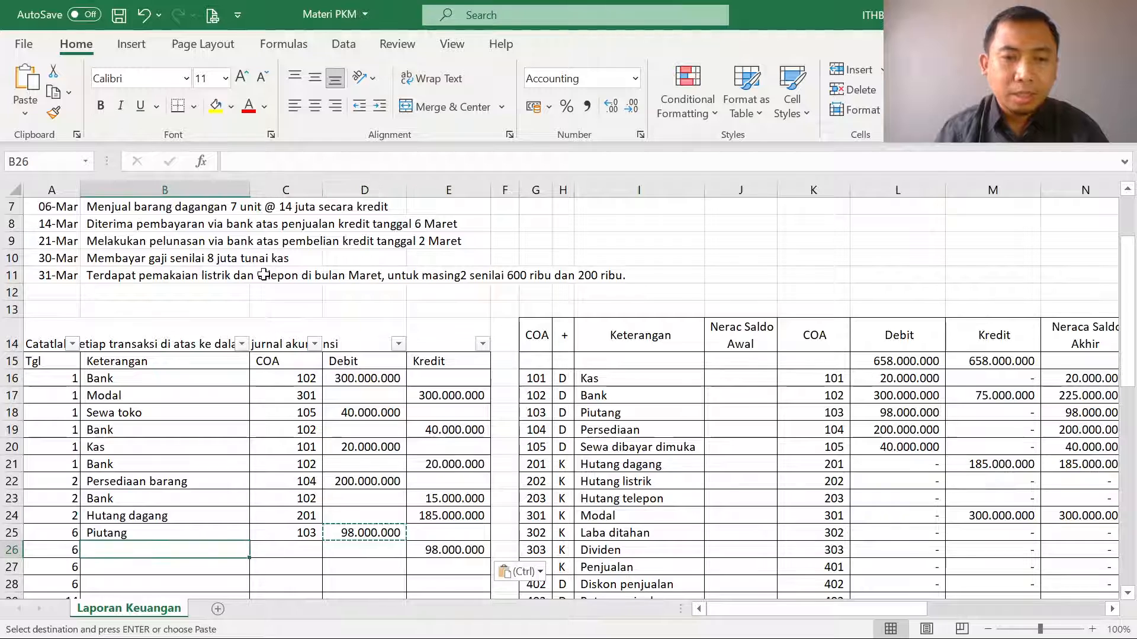
{"action": "type", "text": "Penjualan"}
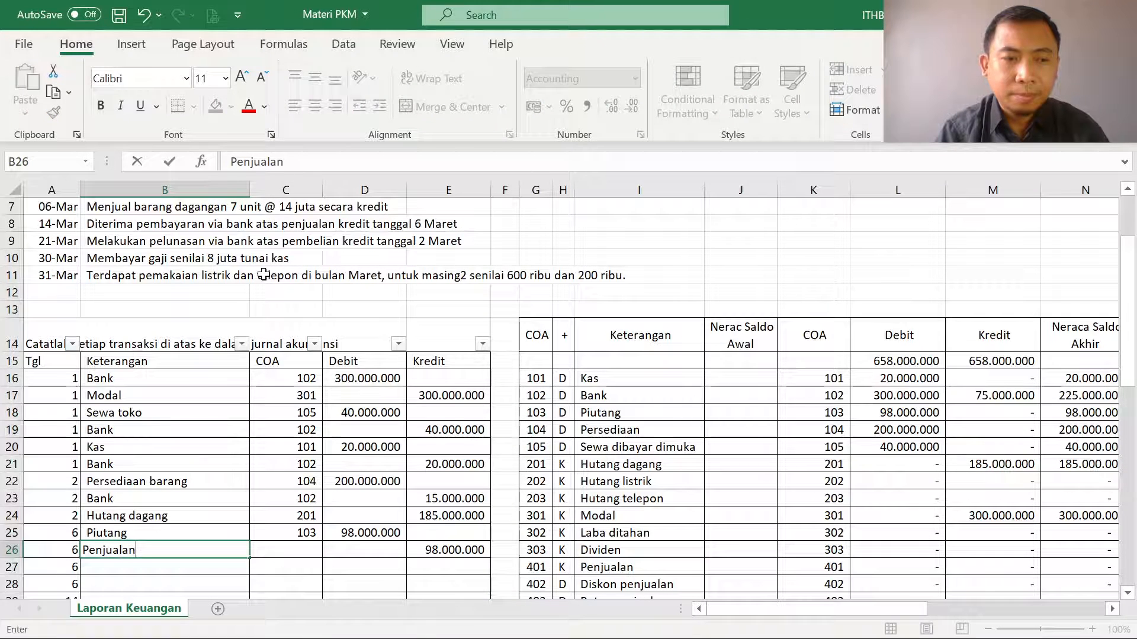
{"action": "key", "text": "Tab"}
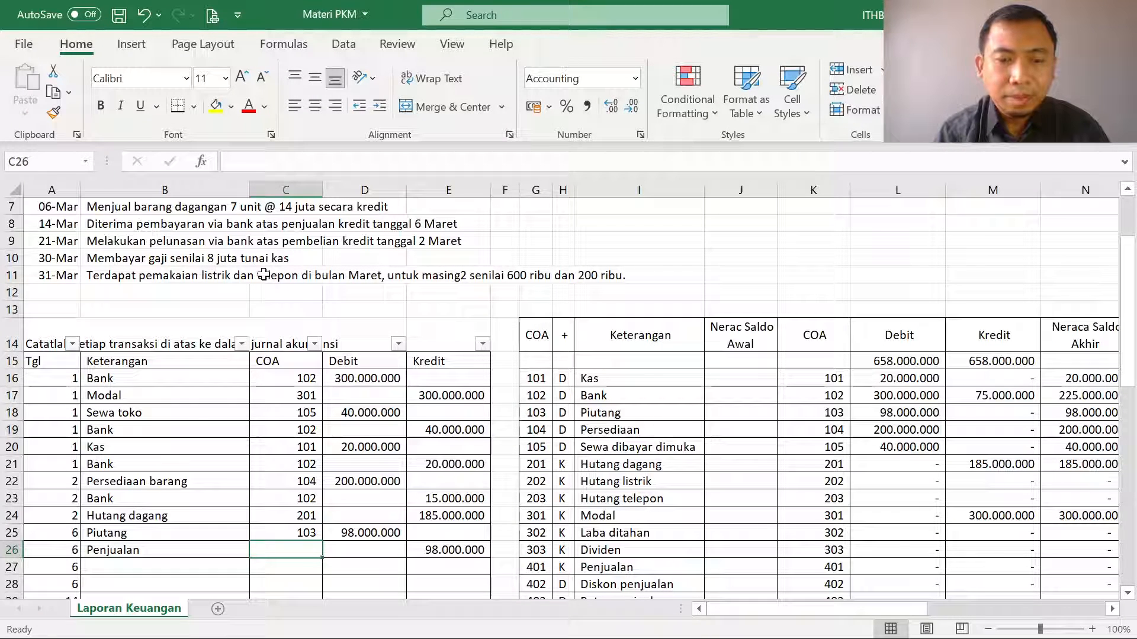
{"action": "type", "text": "401"}
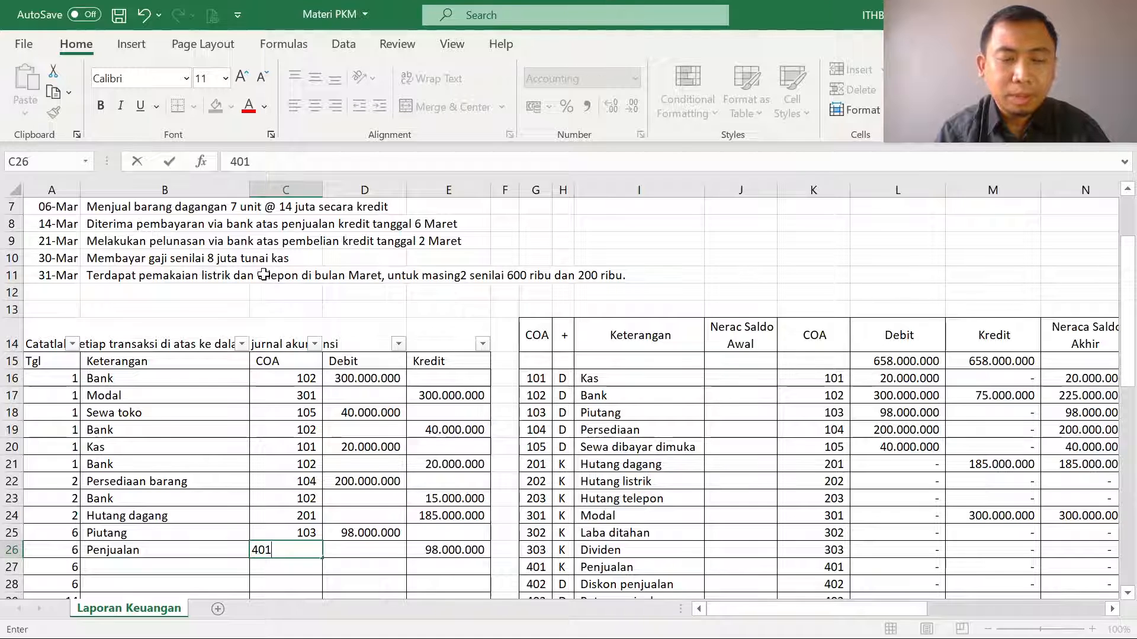
{"action": "key", "text": "Tab"}
{"action": "key", "text": "Down"}
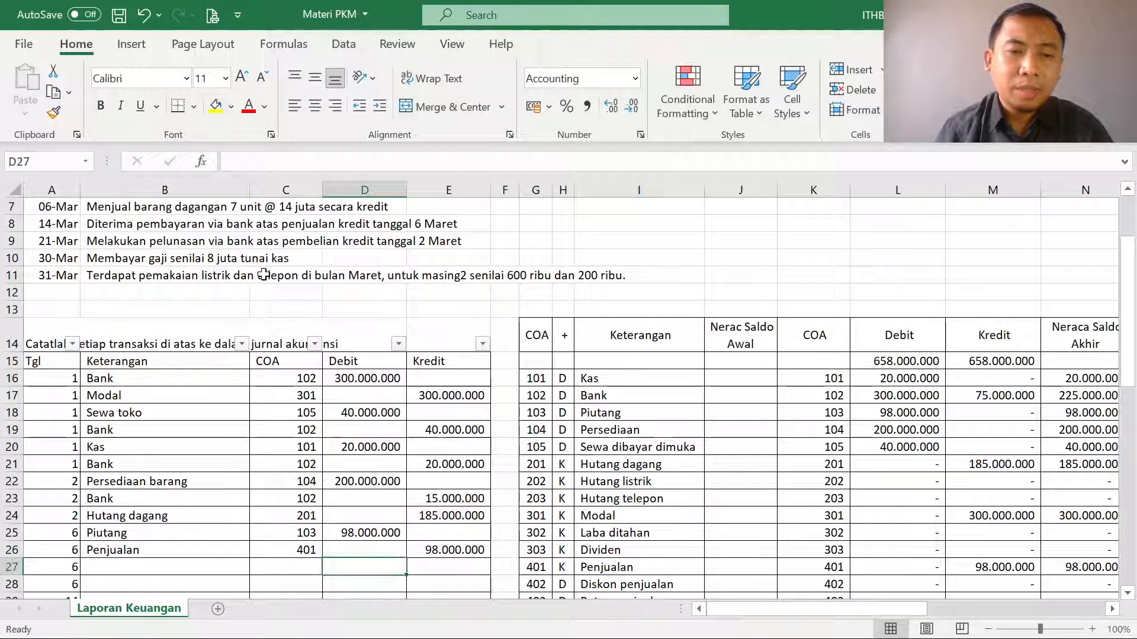
Step: Review the March transaction list for the 2 March purchase price and the units sold on 6 March
{"action": "key", "text": "Left"}
{"action": "key", "text": "Left"}
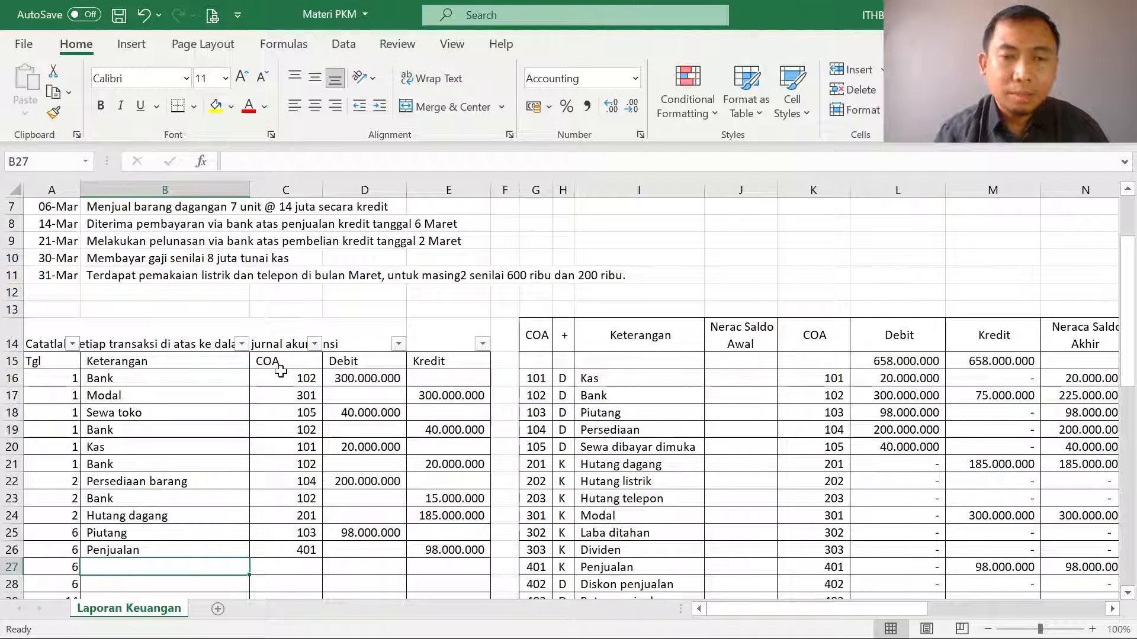
{"action": "key", "text": "Page_Up"}
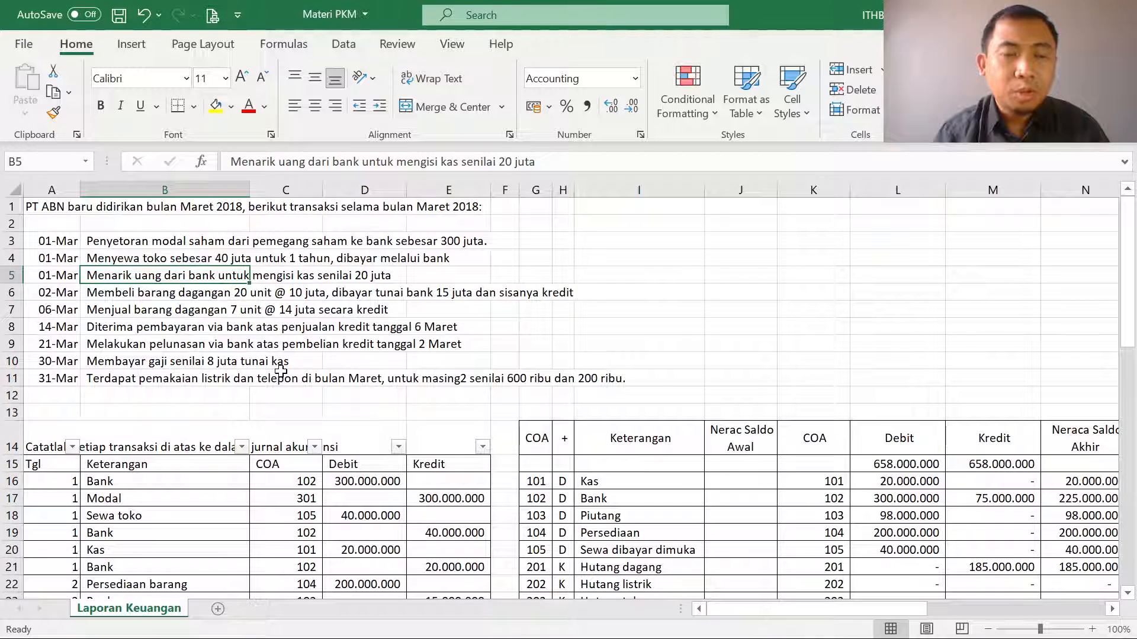
{"action": "key", "text": "Down"}
{"action": "key", "text": "Down"}
{"action": "key", "text": "Down"}
{"action": "key", "text": "Down"}
{"action": "key", "text": "Down"}
{"action": "key", "text": "Down"}
{"action": "key", "text": "Down"}
{"action": "key", "text": "Down"}
{"action": "key", "text": "Down"}
{"action": "key", "text": "Down"}
{"action": "key", "text": "Down"}
{"action": "key", "text": "Down"}
{"action": "key", "text": "Down"}
{"action": "key", "text": "Down"}
{"action": "key", "text": "Down"}
{"action": "key", "text": "Down"}
{"action": "key", "text": "Down"}
{"action": "key", "text": "Down"}
{"action": "key", "text": "Down"}
{"action": "key", "text": "Down"}
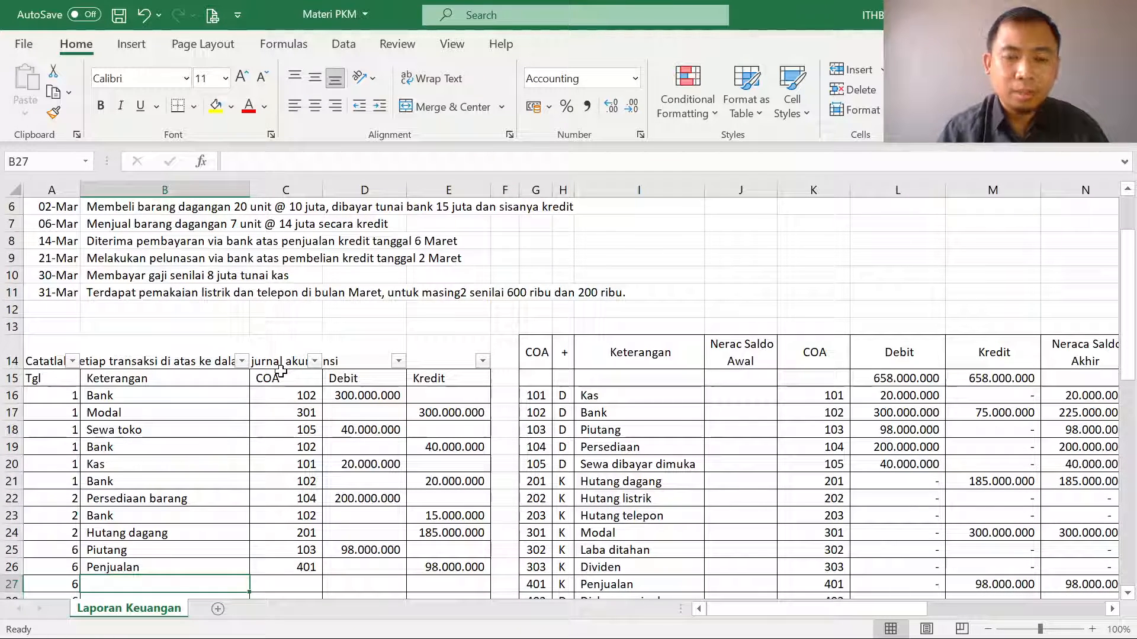
Step: Record HPP in the third journal row dated 6 with COA 501 and a debit of =10000000*7
{"action": "type", "text": "H"}
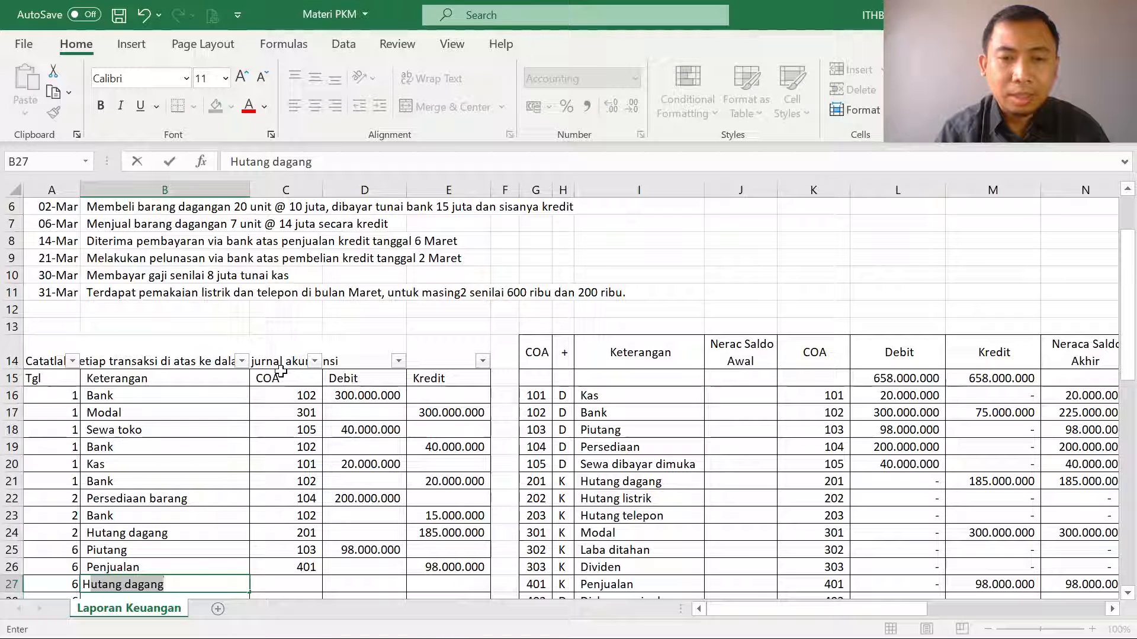
{"action": "type", "text": "PP"}
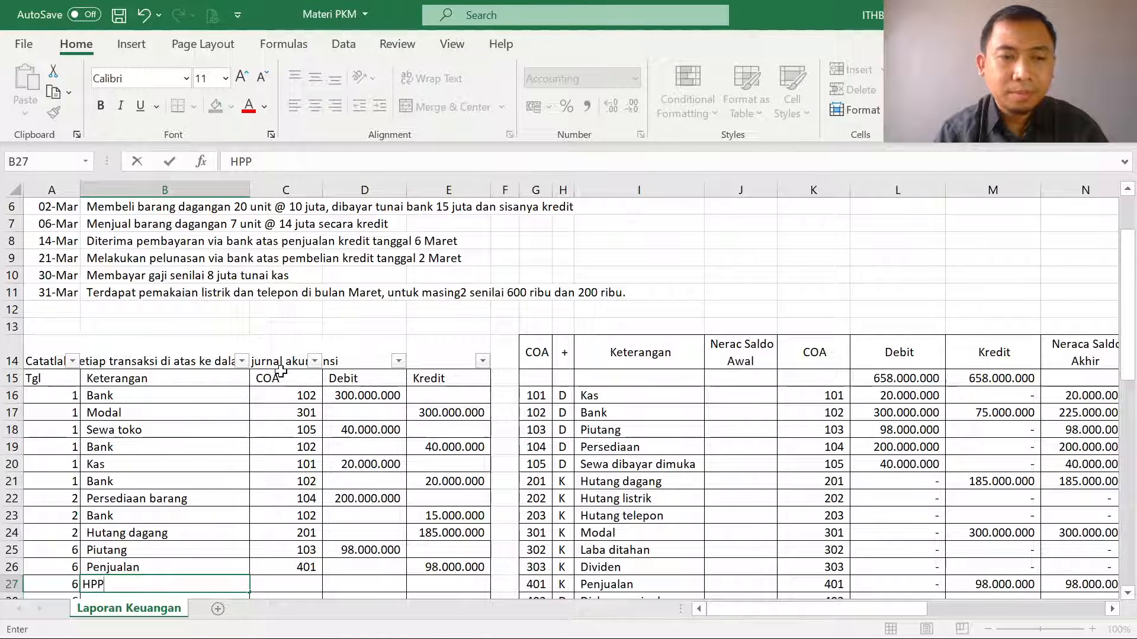
{"action": "key", "text": "Tab"}
{"action": "key", "text": "Down"}
{"action": "key", "text": "Down"}
{"action": "key", "text": "Down"}
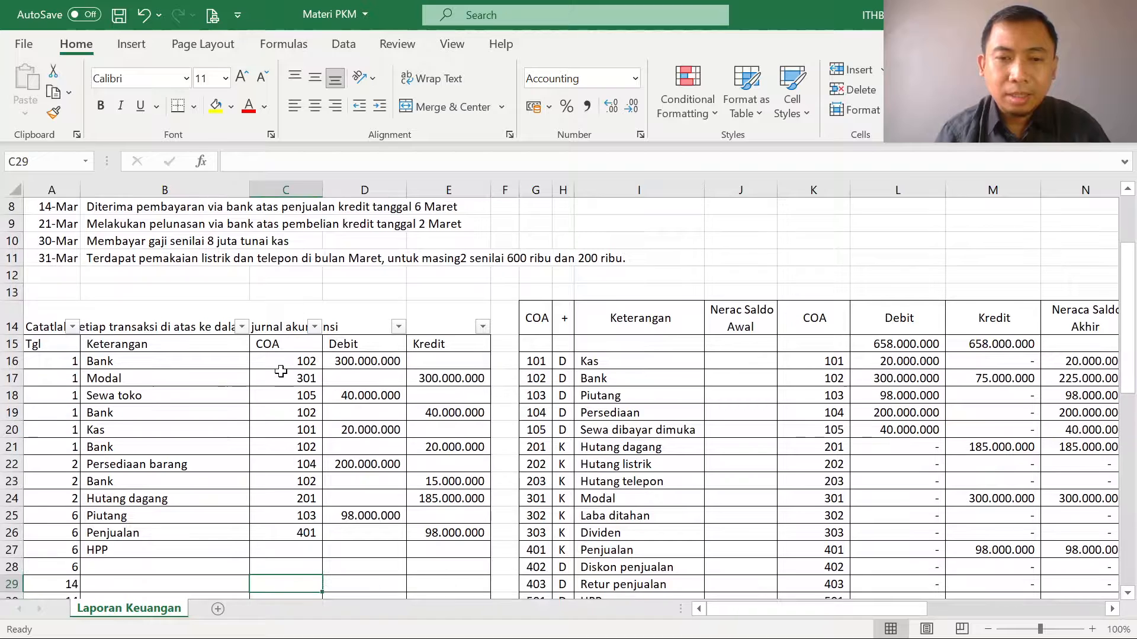
{"action": "key", "text": "Up"}
{"action": "key", "text": "Up"}
{"action": "key", "text": "Up"}
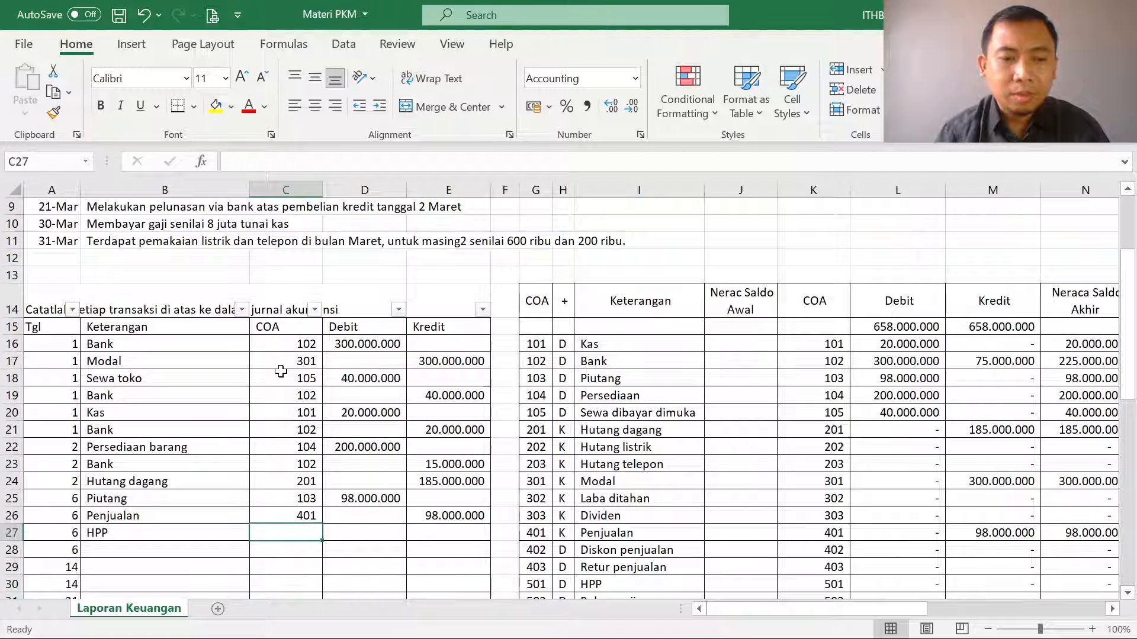
{"action": "type", "text": "501"}
{"action": "key", "text": "Tab"}
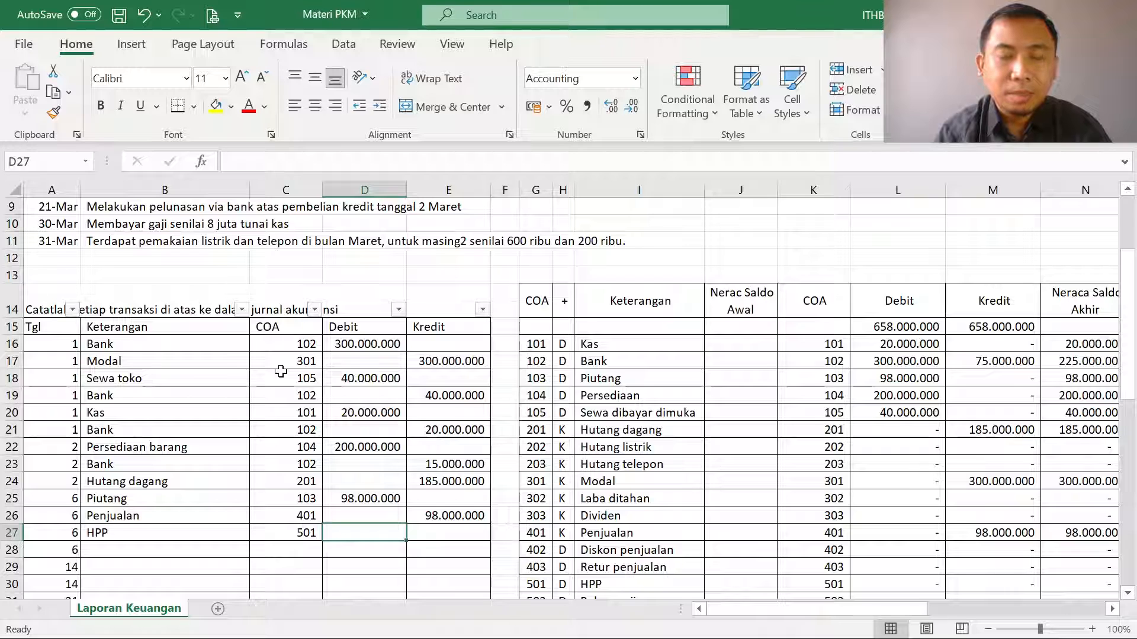
{"action": "type", "text": "=10000000*7"}
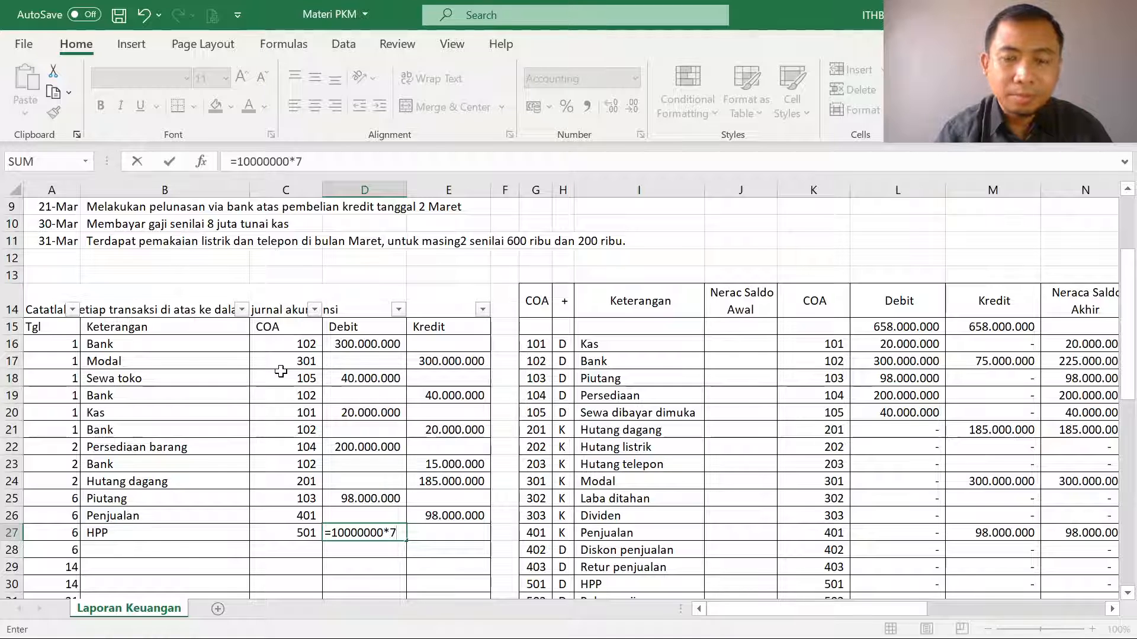
{"action": "key", "text": "Return"}
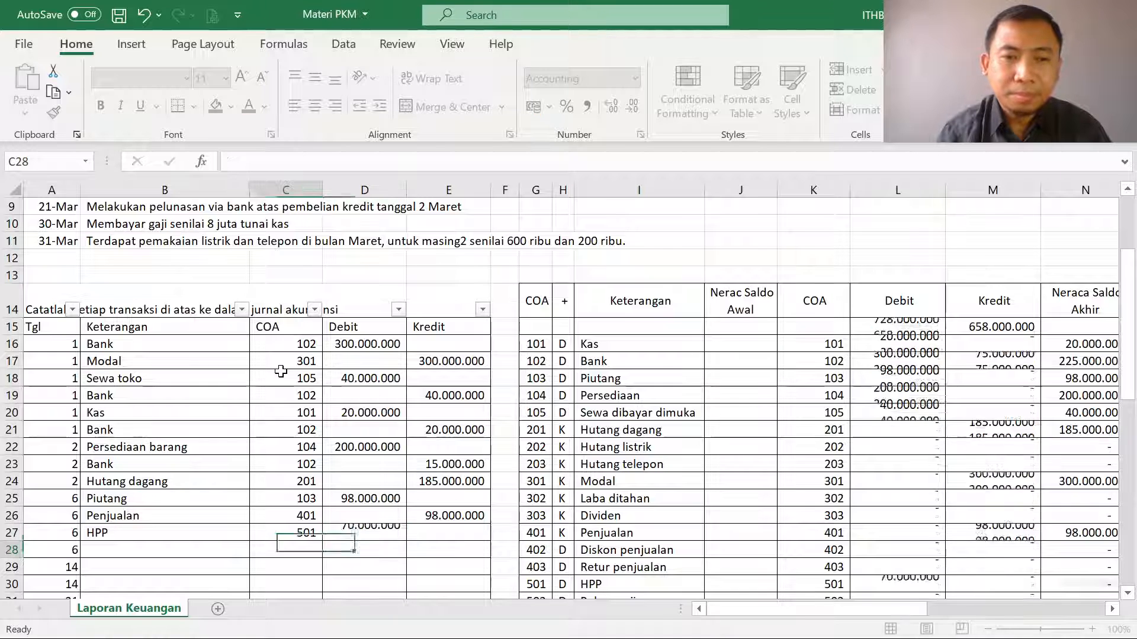
Step: Record Persediaan barang below HPP with COA 104, copying the HPP debit formula into its credit cell
{"action": "scroll", "coordinate": [276, 371], "scroll_direction": "up", "scroll_amount": 1}
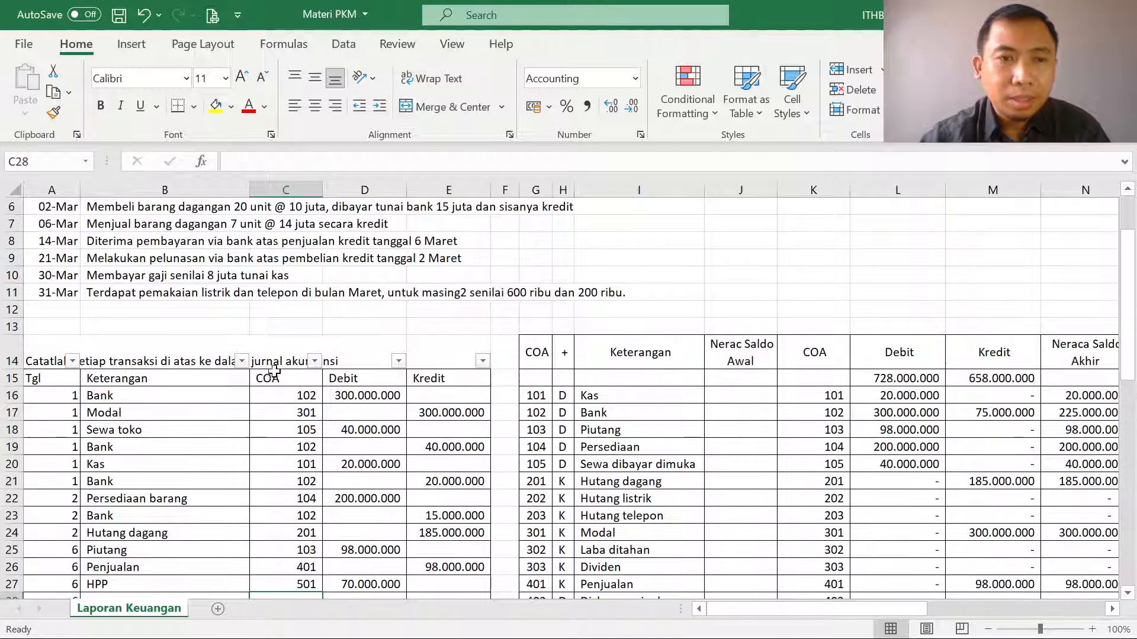
{"action": "scroll", "coordinate": [266, 532], "scroll_direction": "down", "scroll_amount": 1}
{"action": "left_click", "coordinate": [222, 550]}
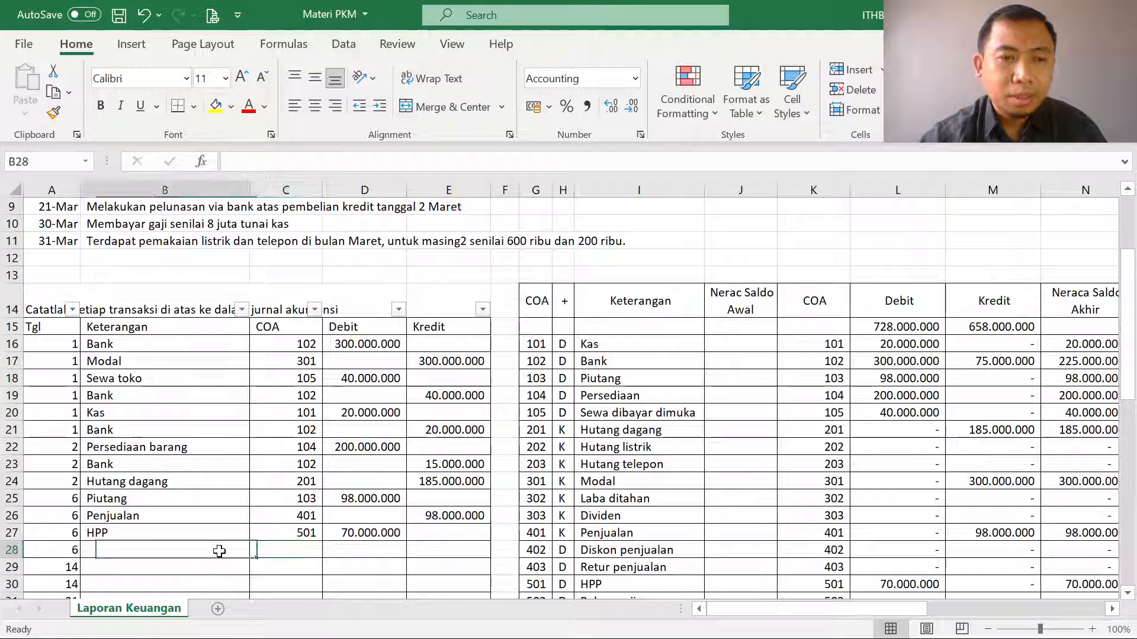
{"action": "type", "text": "Persediaan"}
{"action": "key", "text": "Tab"}
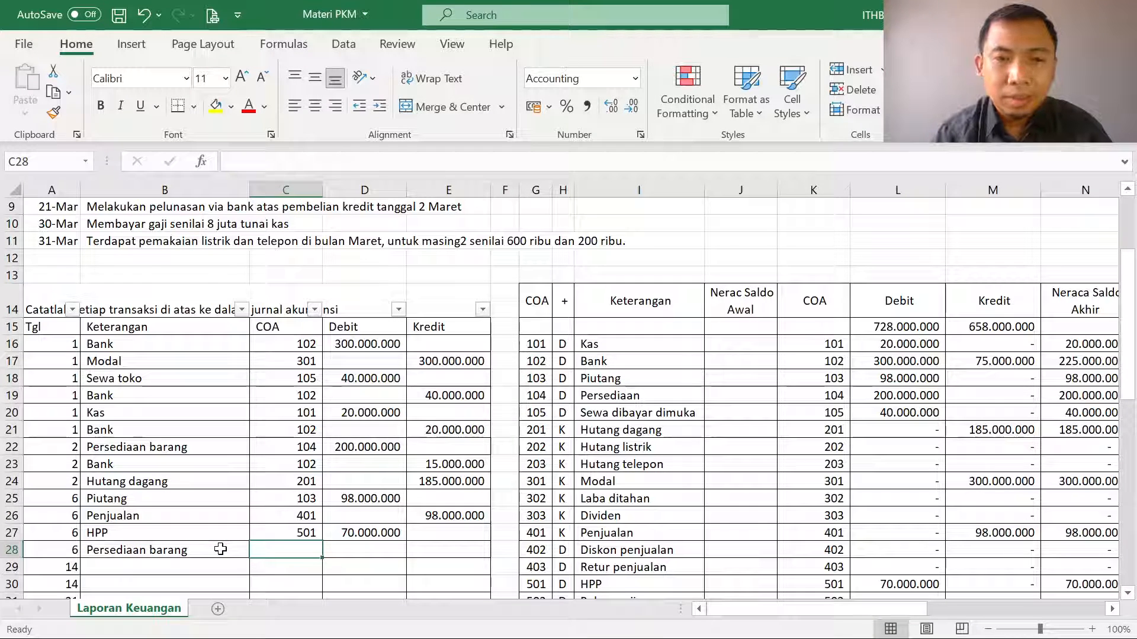
{"action": "type", "text": "104"}
{"action": "key", "text": "Tab"}
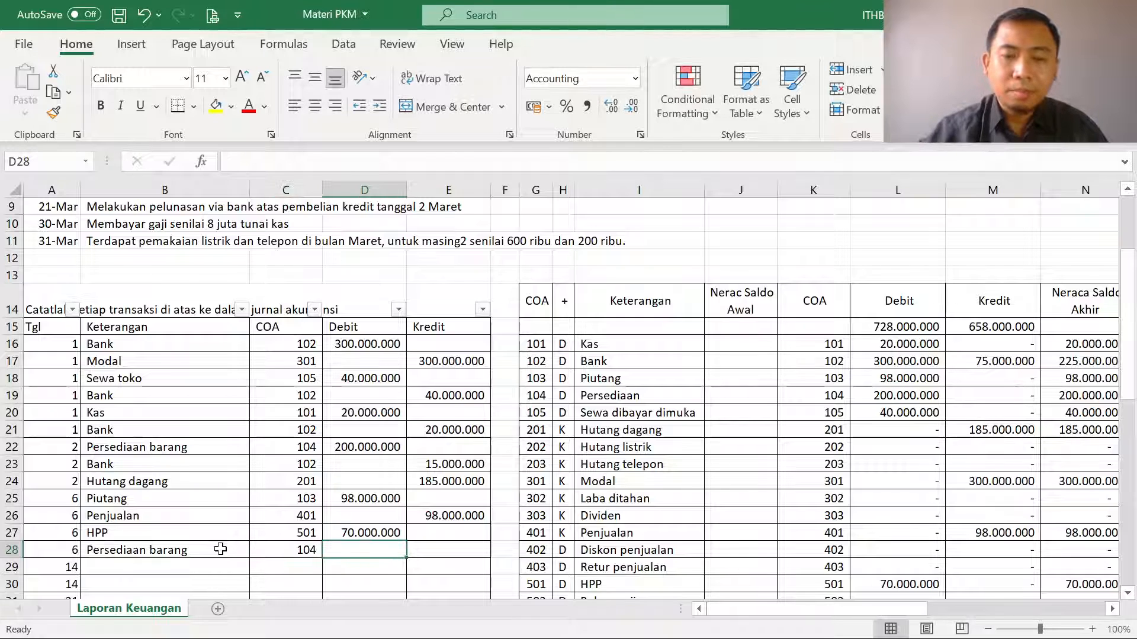
{"action": "key", "text": "Up"}
{"action": "key", "text": "ctrl+c"}
{"action": "key", "text": "Down"}
{"action": "key", "text": "Right"}
{"action": "key", "text": "ctrl+v"}
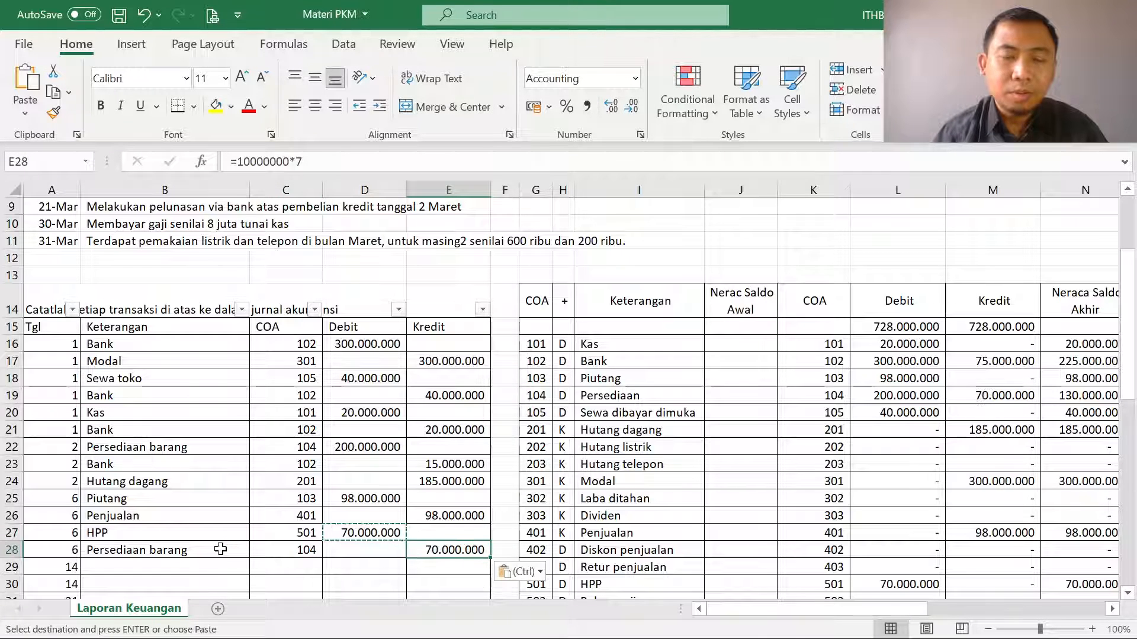
Step: Examine the 14 March payment transaction and the journal entries of the 6 March credit sale it settles
{"action": "key", "text": "Left"}
{"action": "key", "text": "Left"}
{"action": "key", "text": "Left"}
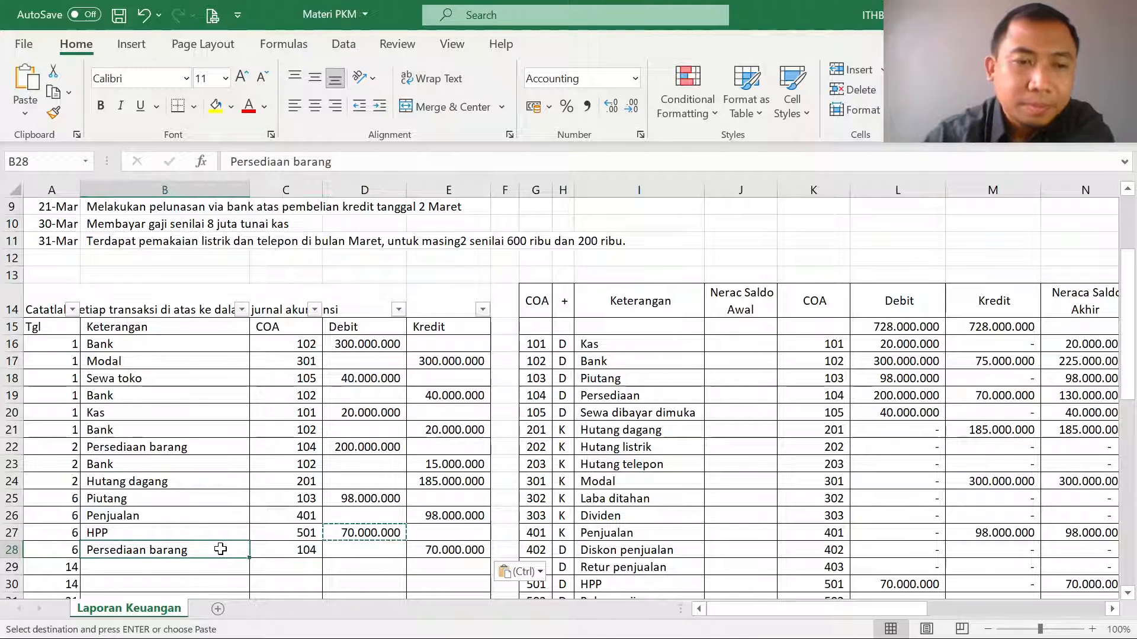
{"action": "scroll", "coordinate": [257, 474], "scroll_direction": "up", "scroll_amount": 1}
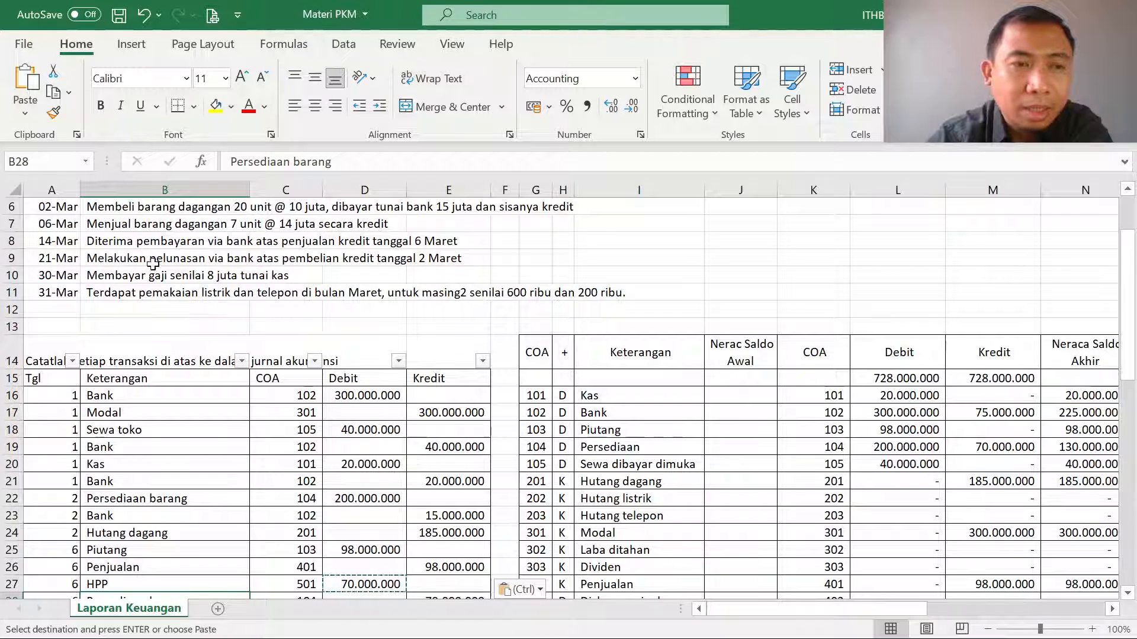
{"action": "left_click", "coordinate": [115, 242]}
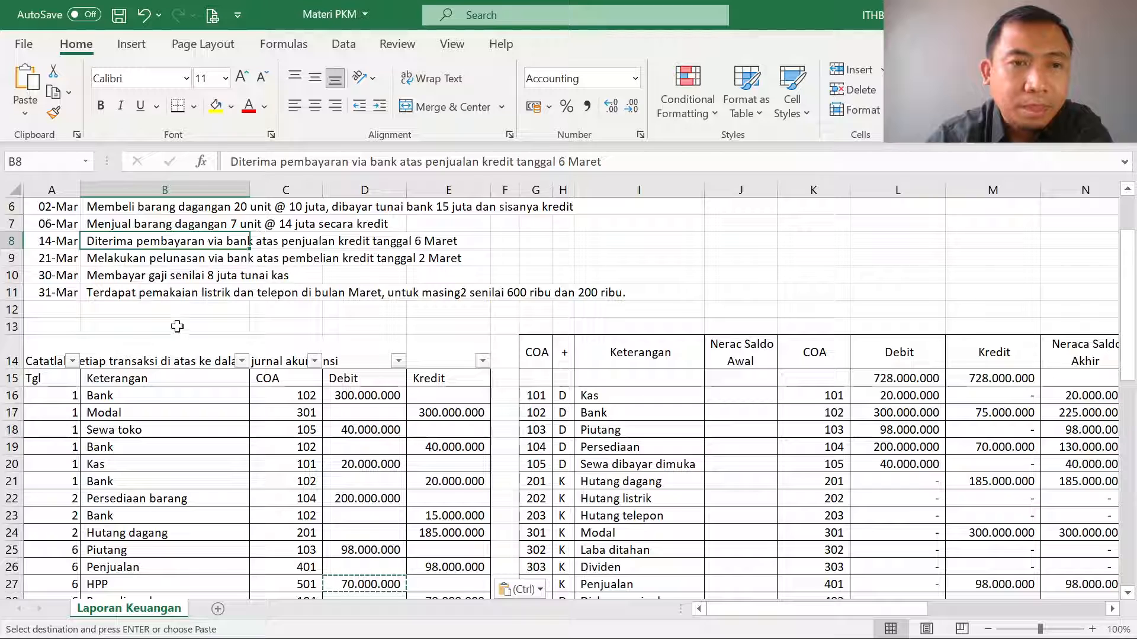
{"action": "left_click", "coordinate": [183, 275]}
{"action": "left_click", "coordinate": [182, 240]}
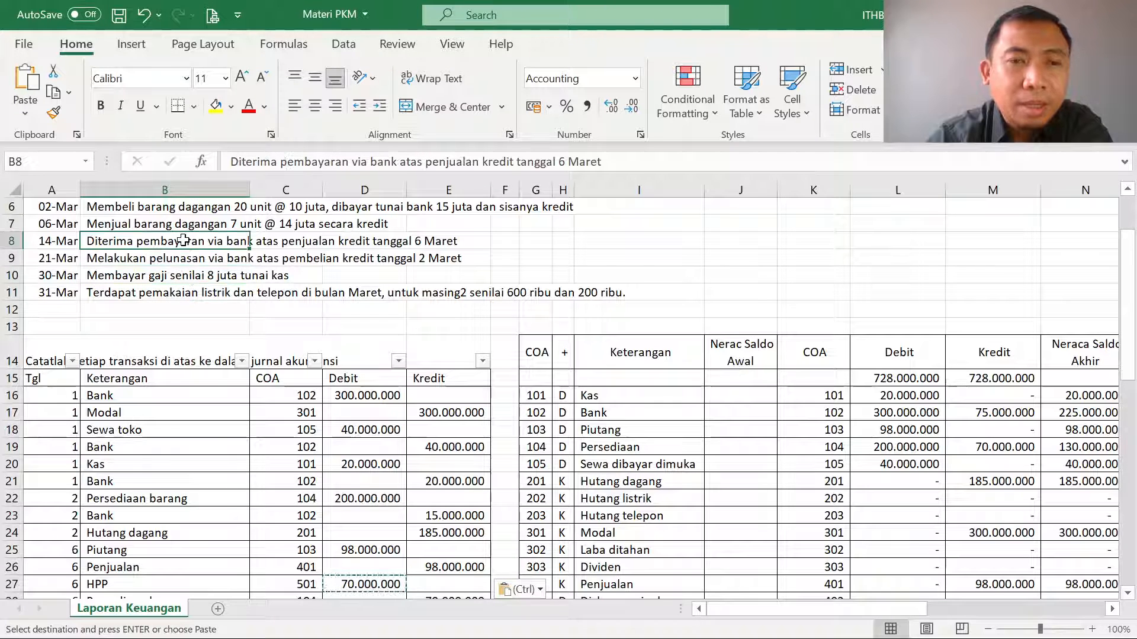
{"action": "scroll", "coordinate": [124, 518], "scroll_direction": "down", "scroll_amount": 1}
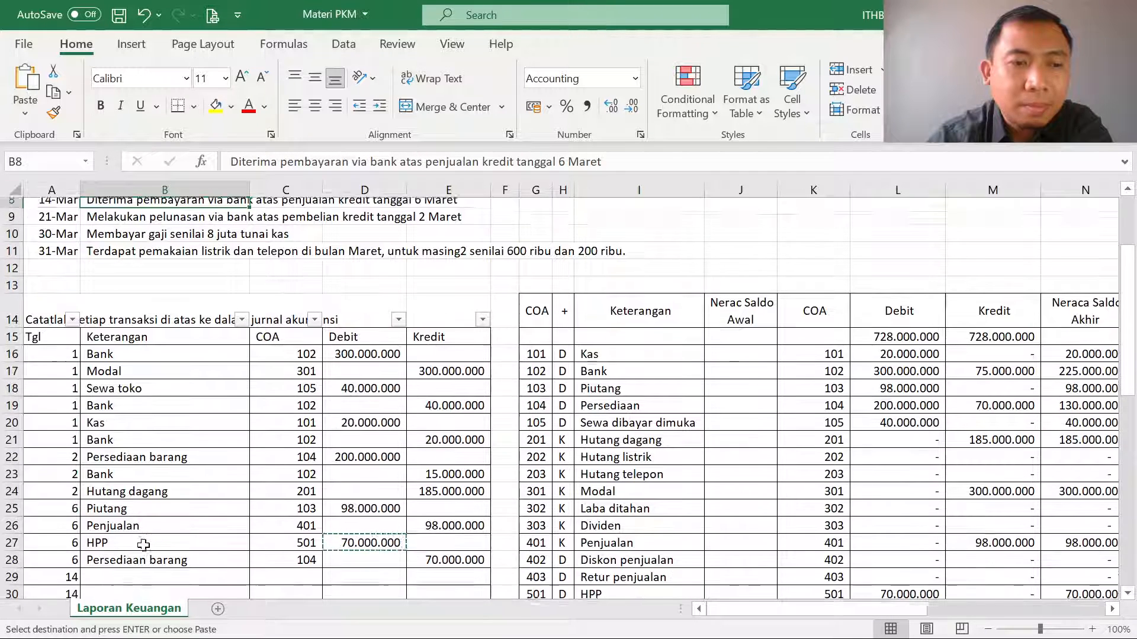
{"action": "left_click_drag", "start_coordinate": [124, 519], "coordinate": [412, 501]}
Step: Enter Bank with COA 102 and Piutang with COA 103 in the two journal rows dated 14
{"action": "left_click", "coordinate": [198, 569]}
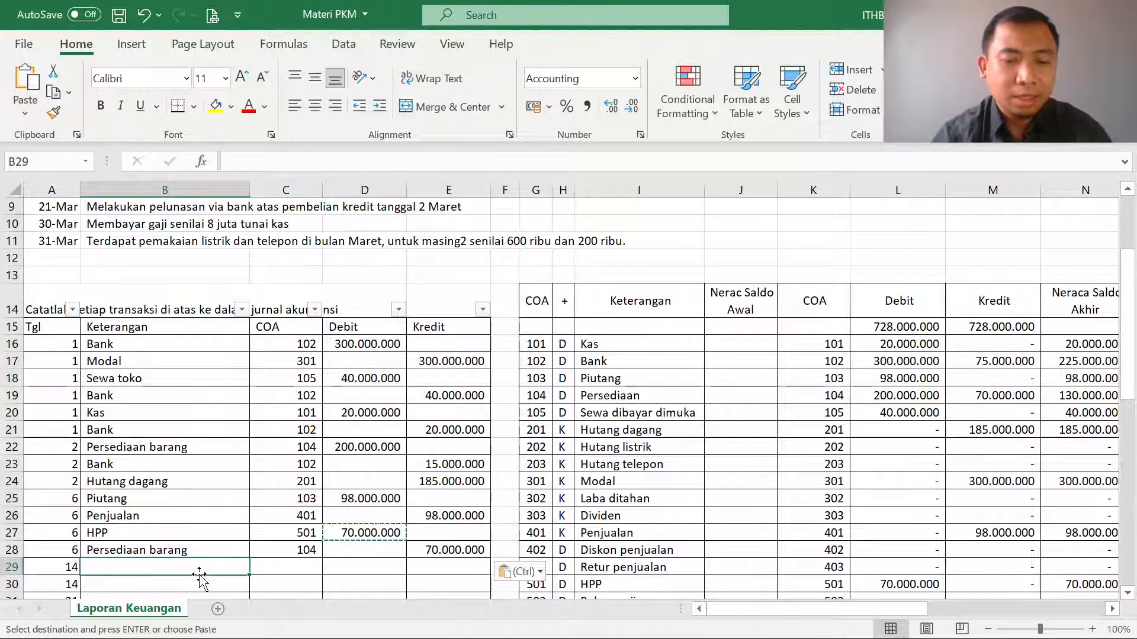
{"action": "type", "text": "Ba"}
{"action": "key", "text": "Return"}
{"action": "type", "text": "Piutang"}
{"action": "key", "text": "Tab"}
{"action": "key", "text": "Up"}
{"action": "type", "text": "102"}
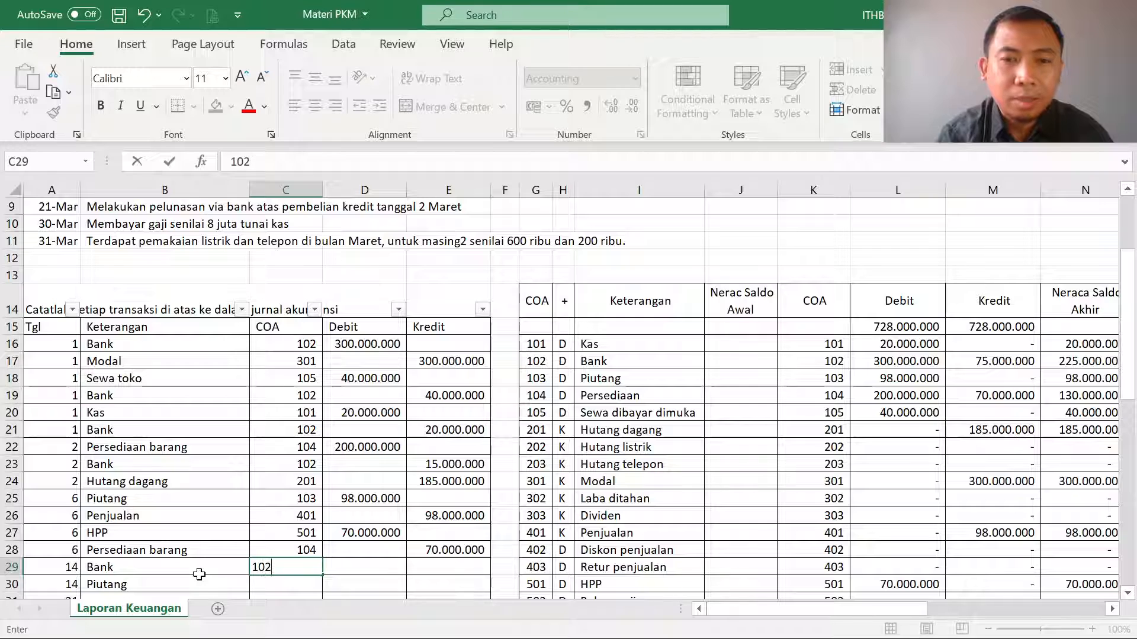
{"action": "key", "text": "Return"}
{"action": "type", "text": "10"}
{"action": "key", "text": "Tab"}
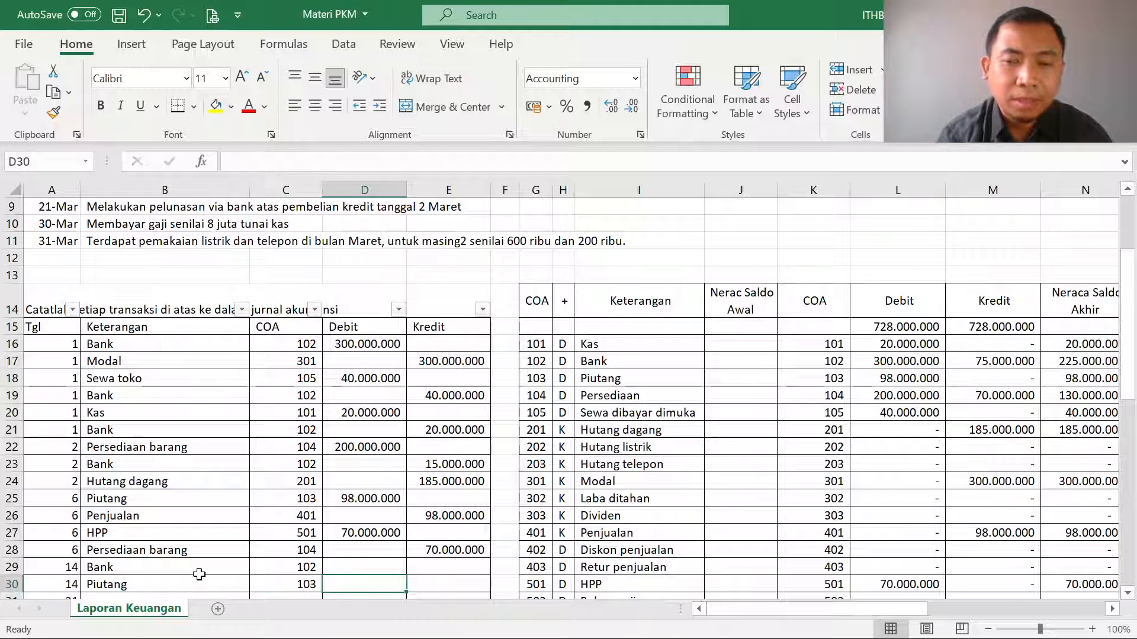
Step: Copy the debit and credit amounts of the 6 March Piutang and Penjualan rows into the Bank and Piutang rows dated 14
{"action": "left_click", "coordinate": [372, 502]}
{"action": "key", "text": "ctrl+c"}
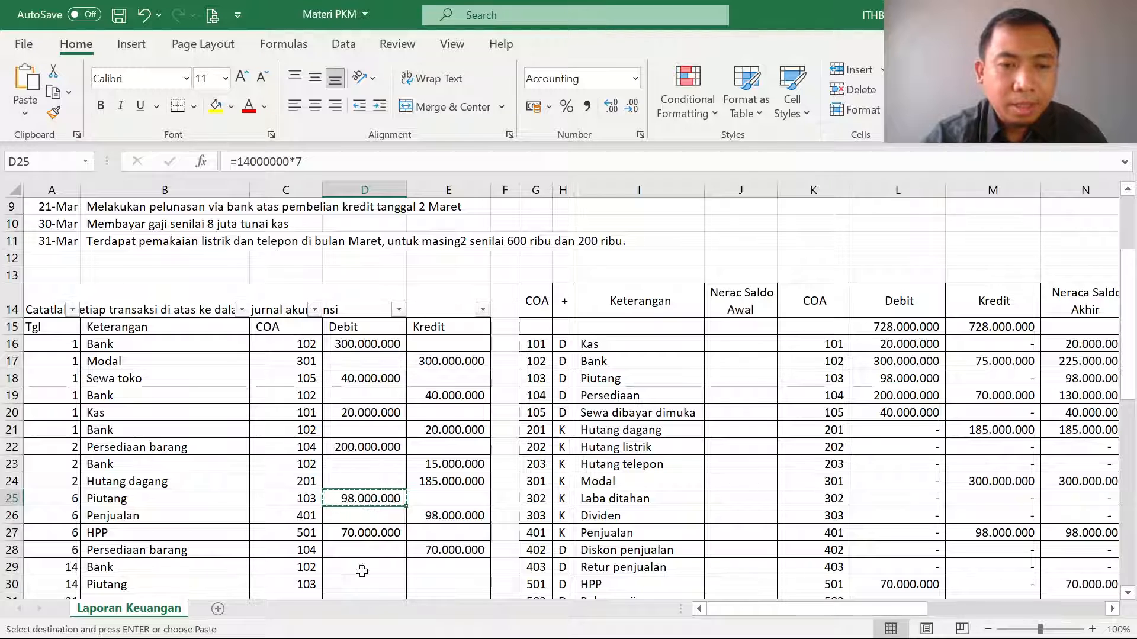
{"action": "left_click_drag", "start_coordinate": [387, 498], "coordinate": [450, 516]}
{"action": "key", "text": "ctrl+c"}
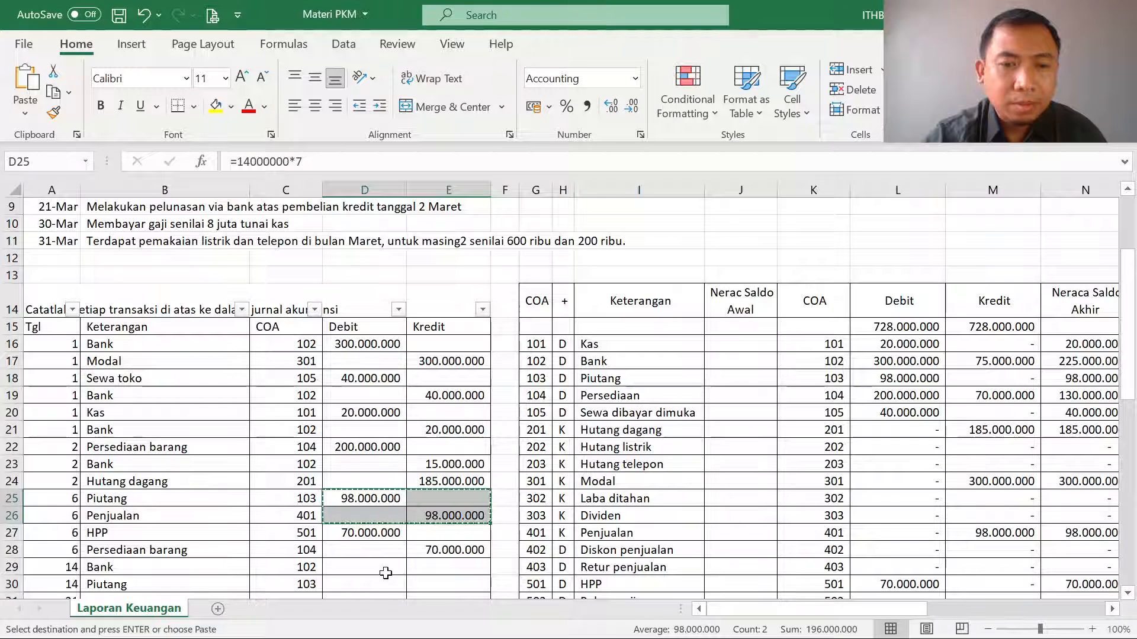
{"action": "left_click", "coordinate": [386, 572]}
{"action": "key", "text": "ctrl+v"}
{"action": "scroll", "coordinate": [391, 570], "scroll_direction": "down", "scroll_amount": 1}
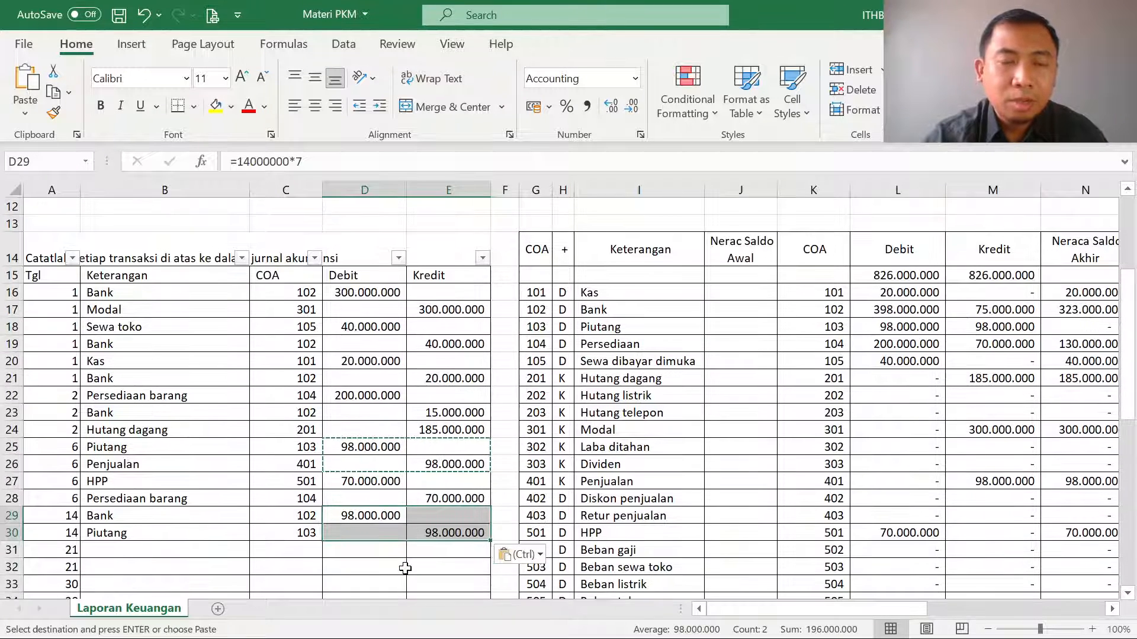
Step: Review the 14 March entries, the 21 March payment transaction and the 2 March Hutang dagang entry it settles
{"action": "left_click_drag", "start_coordinate": [439, 459], "coordinate": [183, 453]}
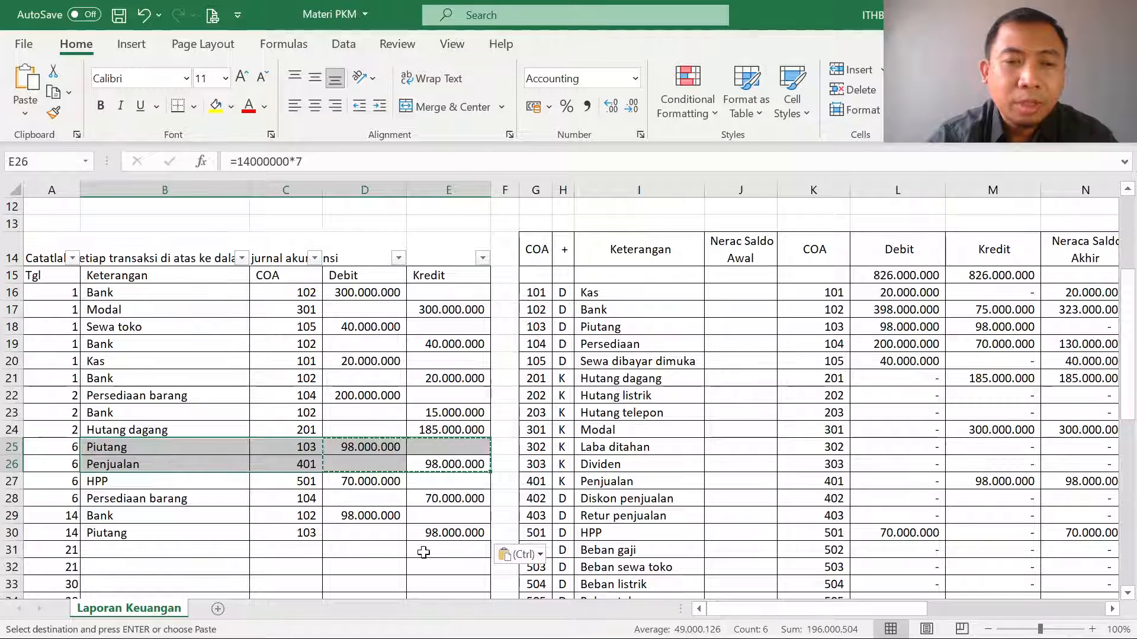
{"action": "left_click_drag", "start_coordinate": [429, 537], "coordinate": [198, 515]}
{"action": "left_click", "coordinate": [198, 515]}
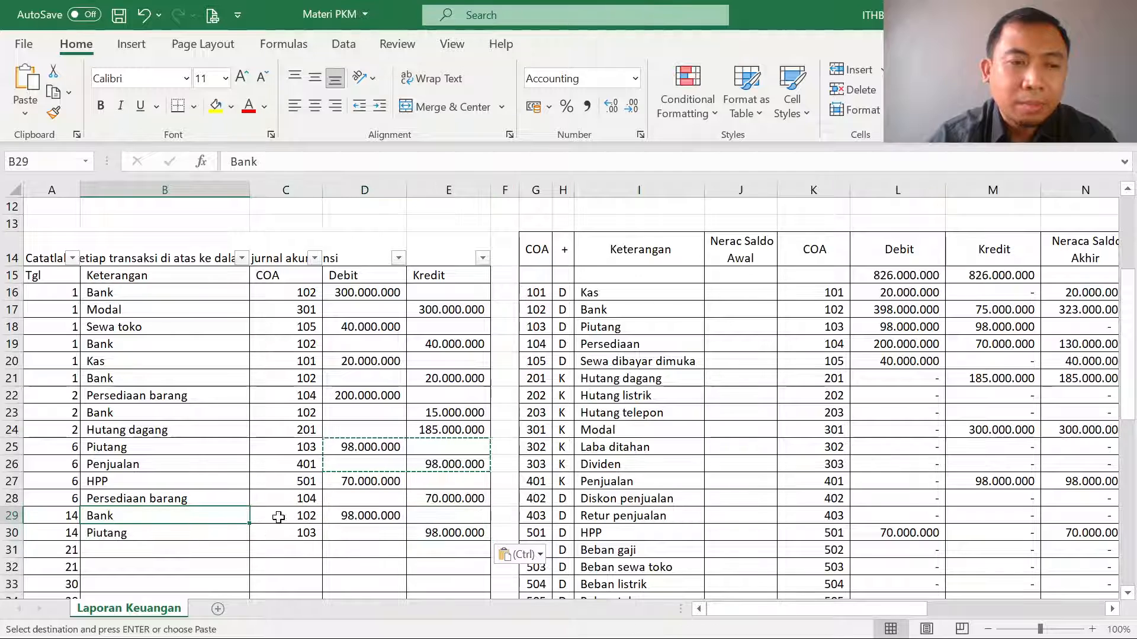
{"action": "scroll", "coordinate": [286, 538], "scroll_direction": "up", "scroll_amount": 2}
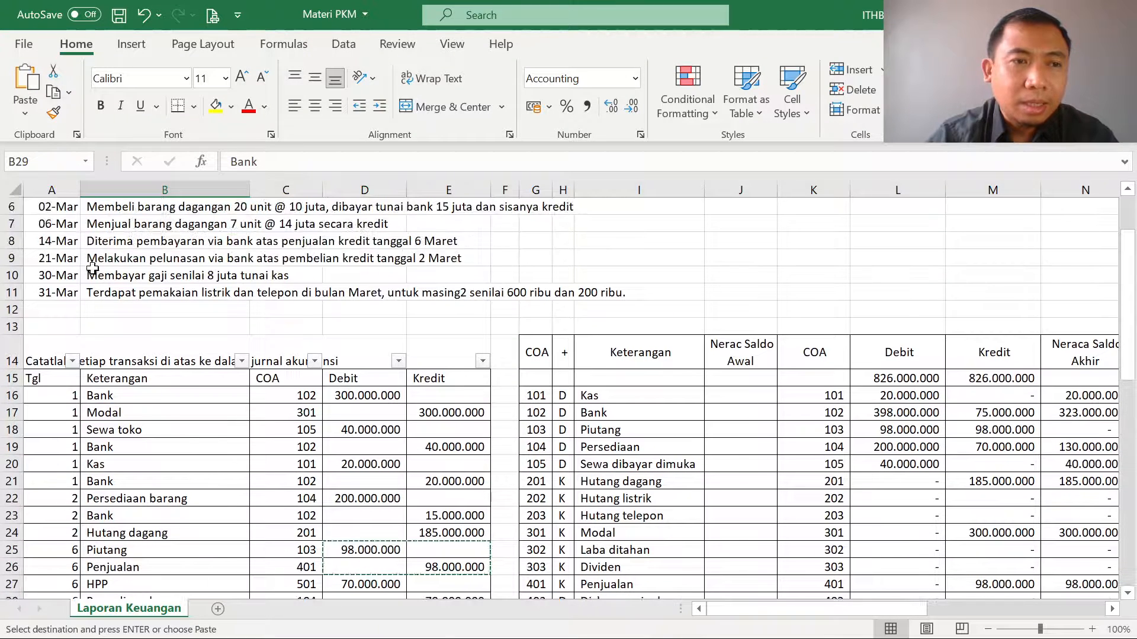
{"action": "double_click", "coordinate": [109, 259]}
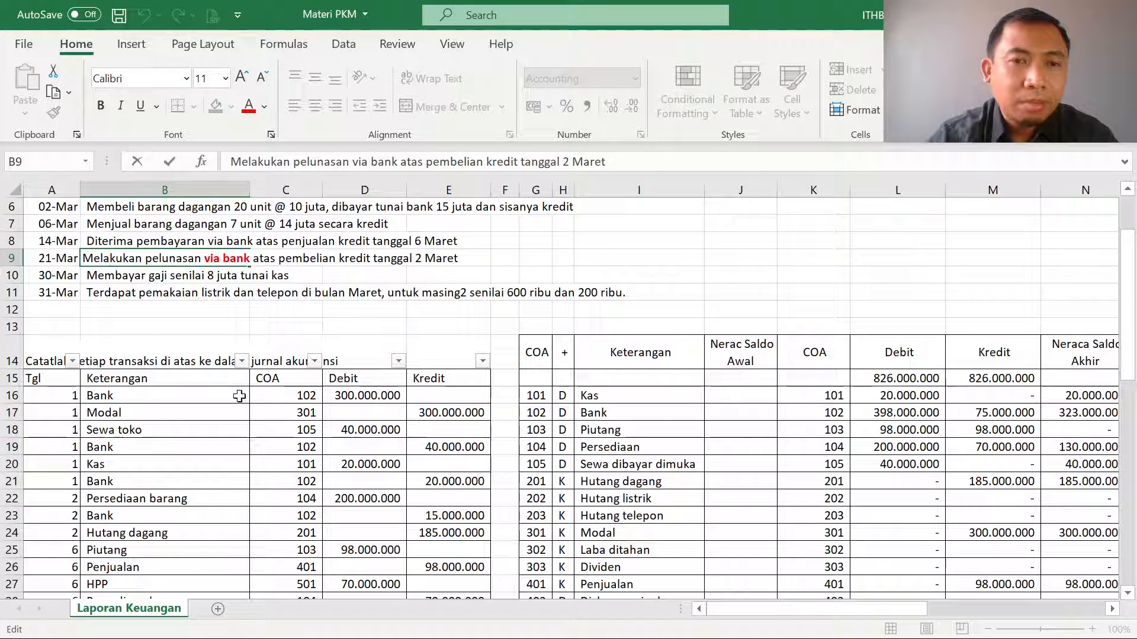
{"action": "left_click", "coordinate": [328, 327]}
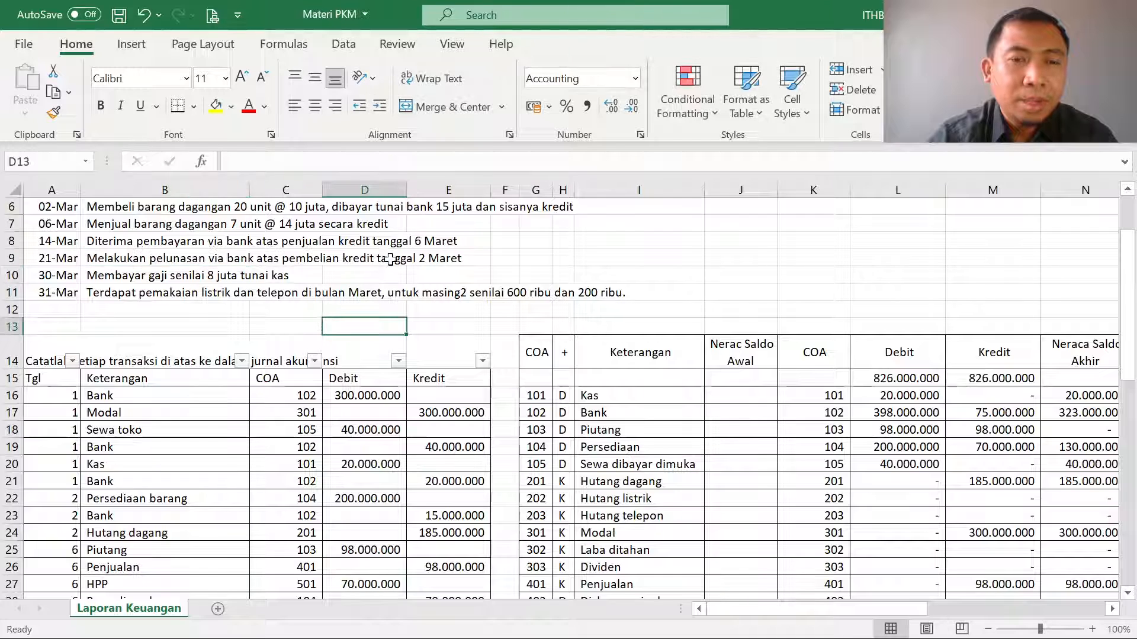
{"action": "scroll", "coordinate": [455, 286], "scroll_direction": "down", "scroll_amount": 1}
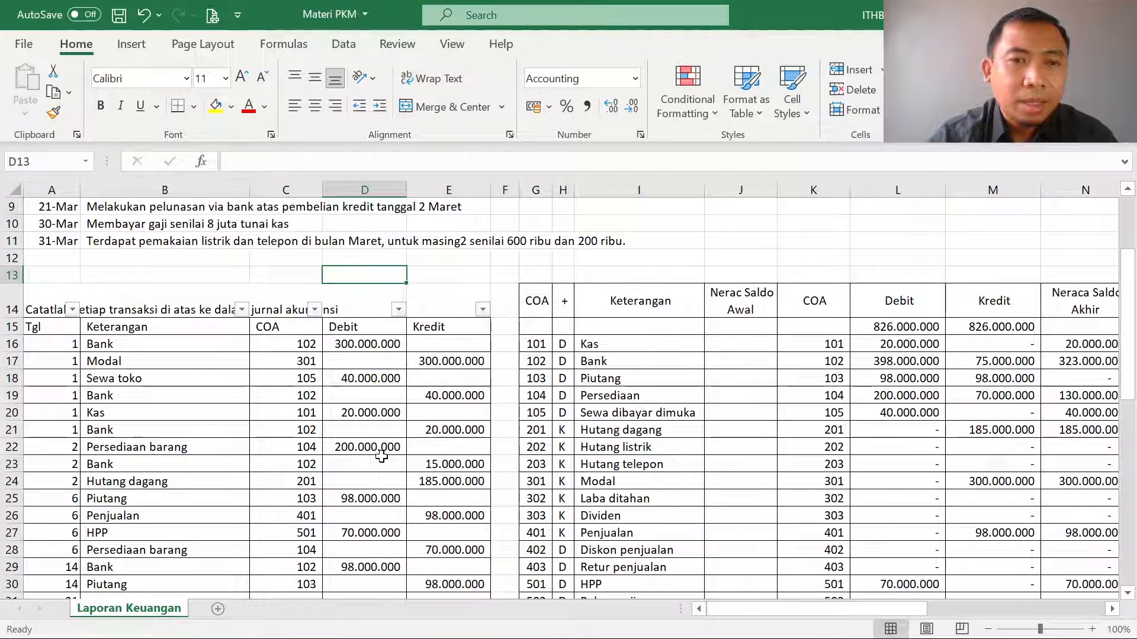
{"action": "left_click_drag", "start_coordinate": [442, 481], "coordinate": [234, 481]}
{"action": "scroll", "coordinate": [234, 484], "scroll_direction": "down", "scroll_amount": 2}
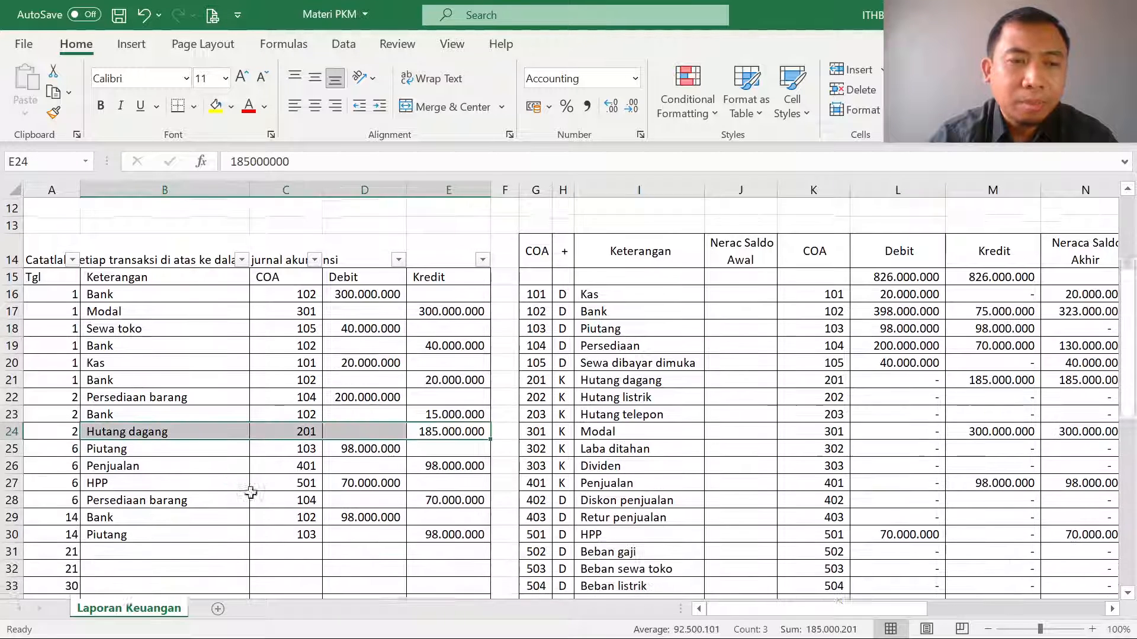
Step: Enter Hutang dagang with COA 201 and Bank with COA 102 in the two journal rows dated 21
{"action": "left_click", "coordinate": [233, 487]}
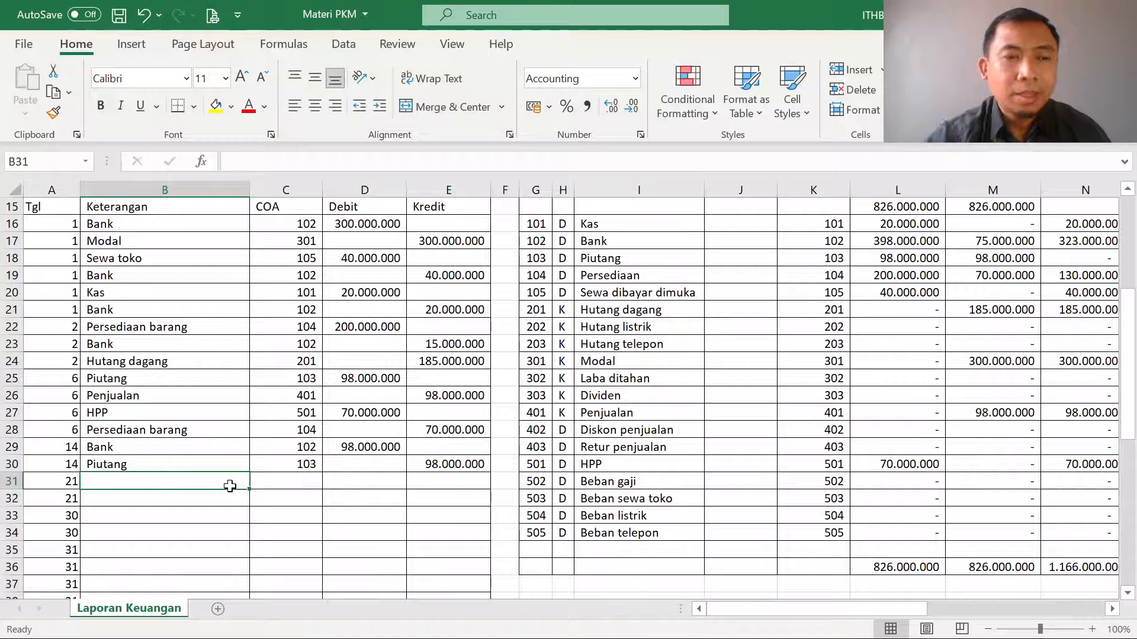
{"action": "type", "text": "Hutang dagang"}
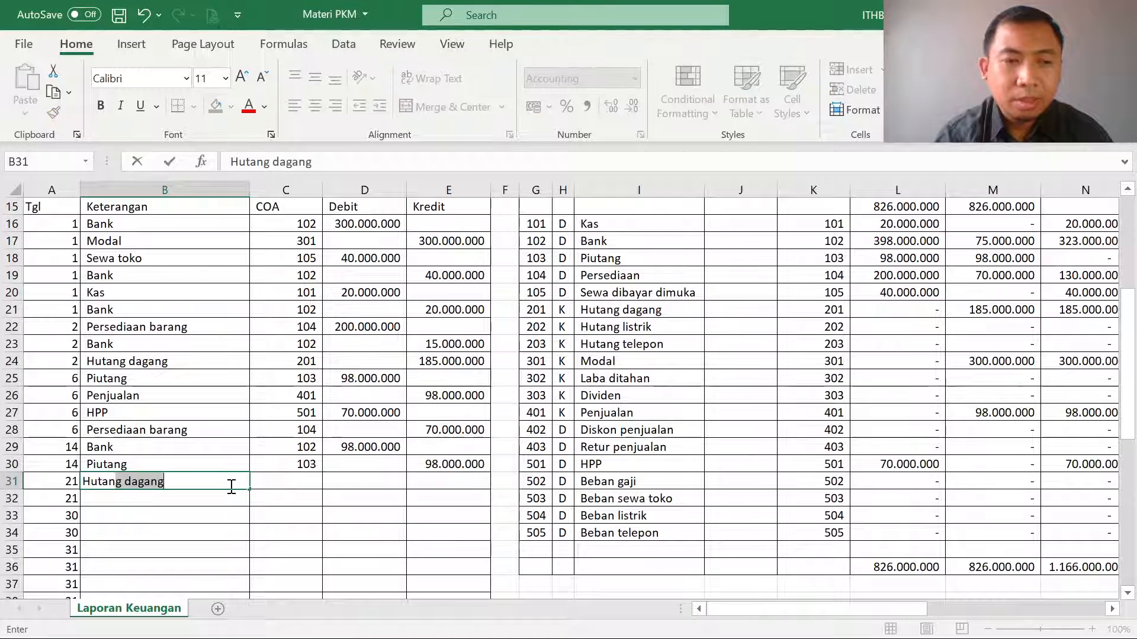
{"action": "key", "text": "Return"}
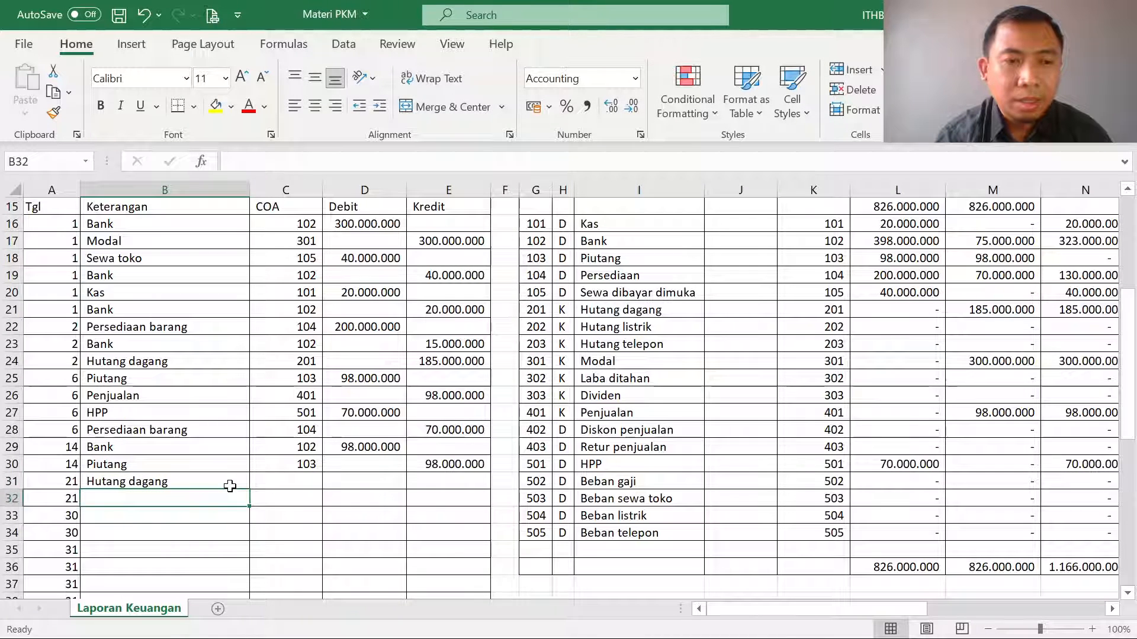
{"action": "type", "text": "Bank"}
{"action": "key", "text": "Tab"}
{"action": "key", "text": "Up"}
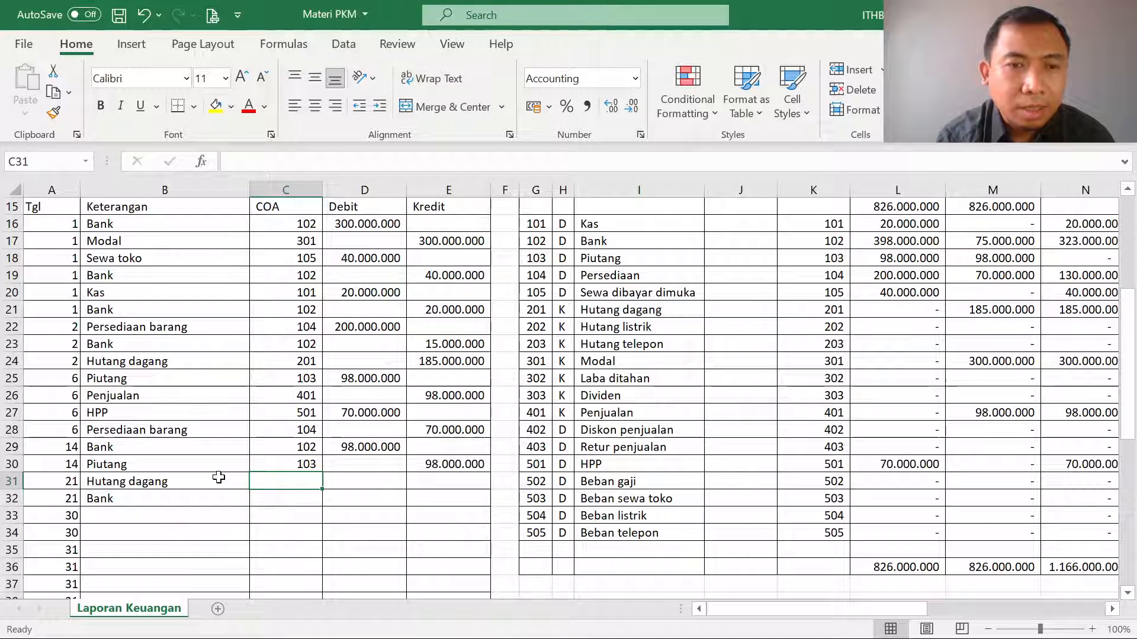
{"action": "type", "text": "201"}
{"action": "key", "text": "Return"}
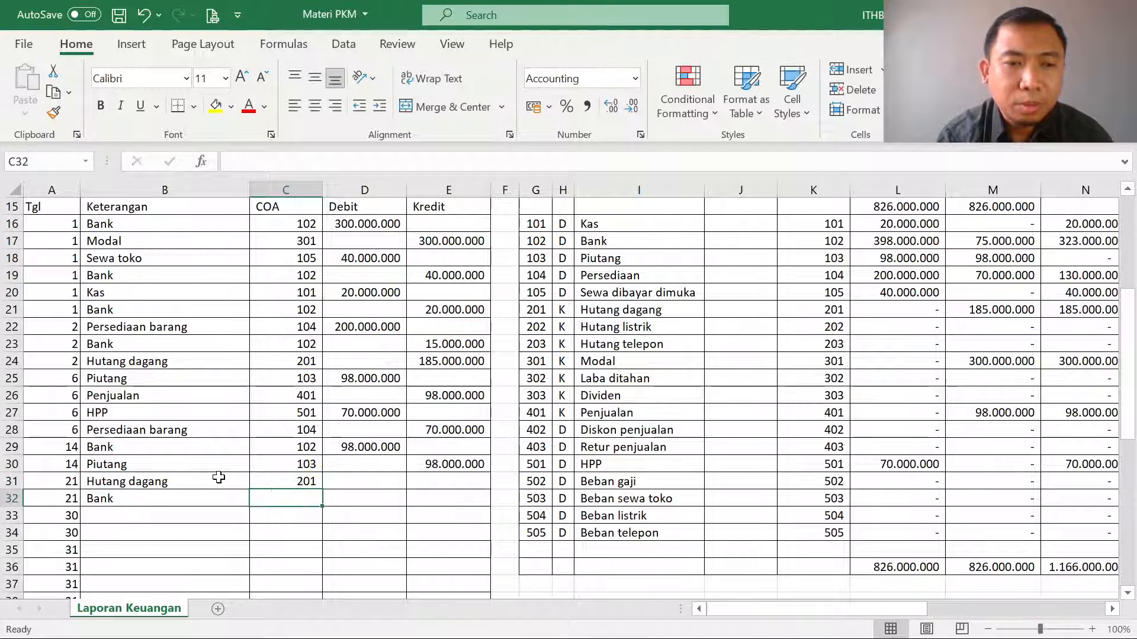
{"action": "type", "text": "102"}
{"action": "key", "text": "Tab"}
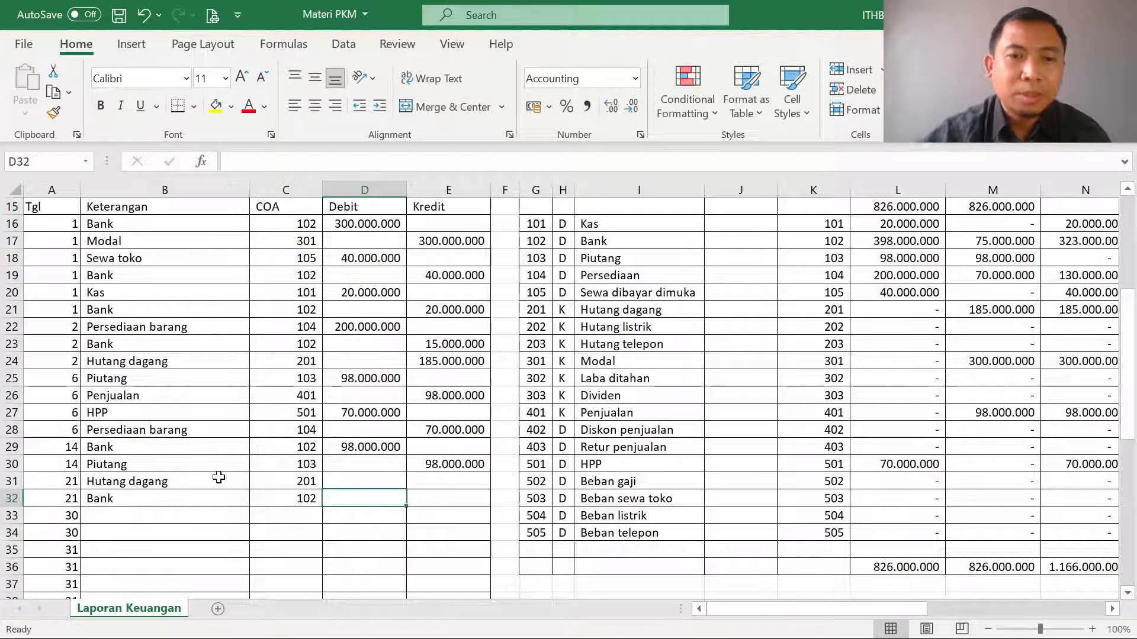
Step: Debit Hutang dagang dated 21 with 185000000 and copy the amount into the credit cell of the Bank row below
{"action": "key", "text": "Up"}
{"action": "type", "text": "185"}
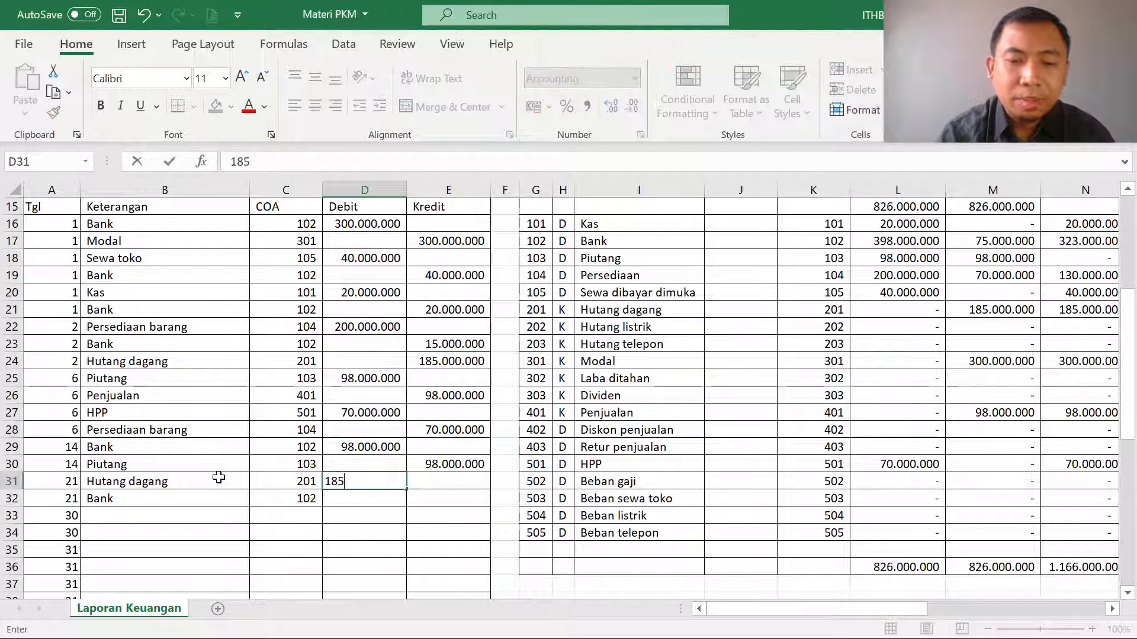
{"action": "type", "text": "000000"}
{"action": "key", "text": "Return"}
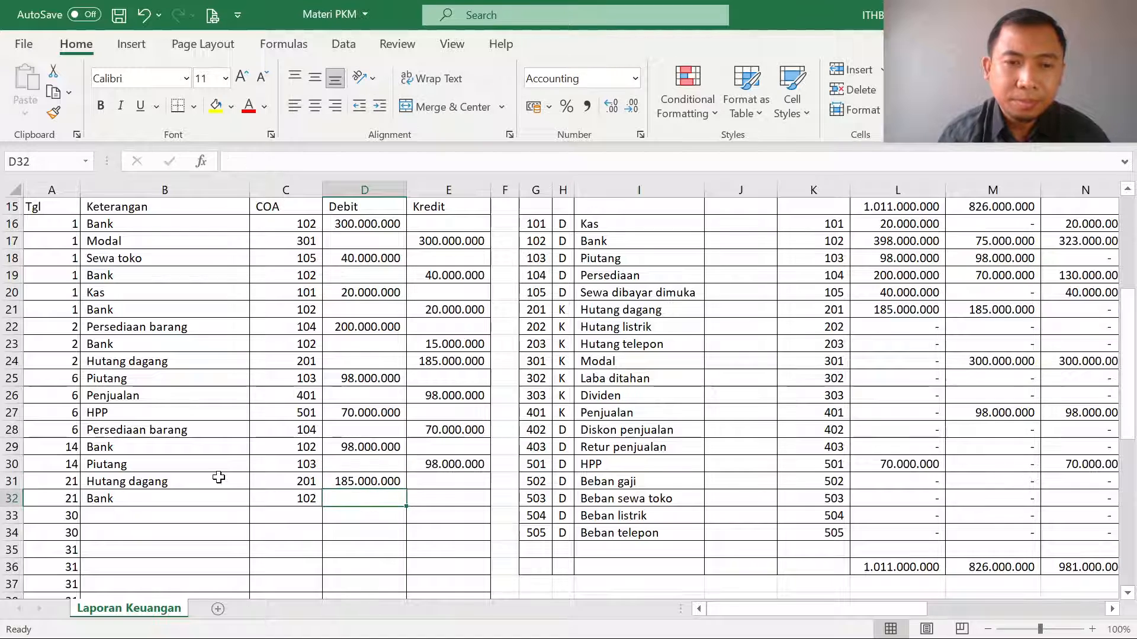
{"action": "key", "text": "Up"}
{"action": "key", "text": "ctrl+c"}
{"action": "key", "text": "Right"}
{"action": "key", "text": "Down"}
{"action": "key", "text": "ctrl+v"}
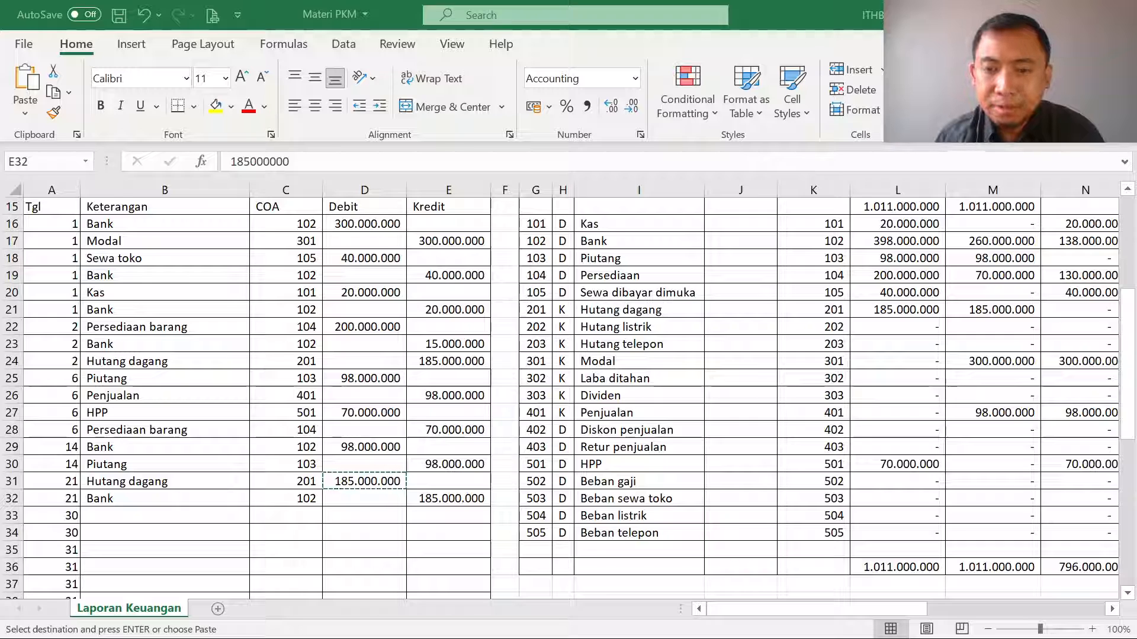
Step: Check the 30 March salary transaction and enter Beban gaji and Kas as the descriptions in the two rows dated 30
{"action": "key", "text": "Down"}
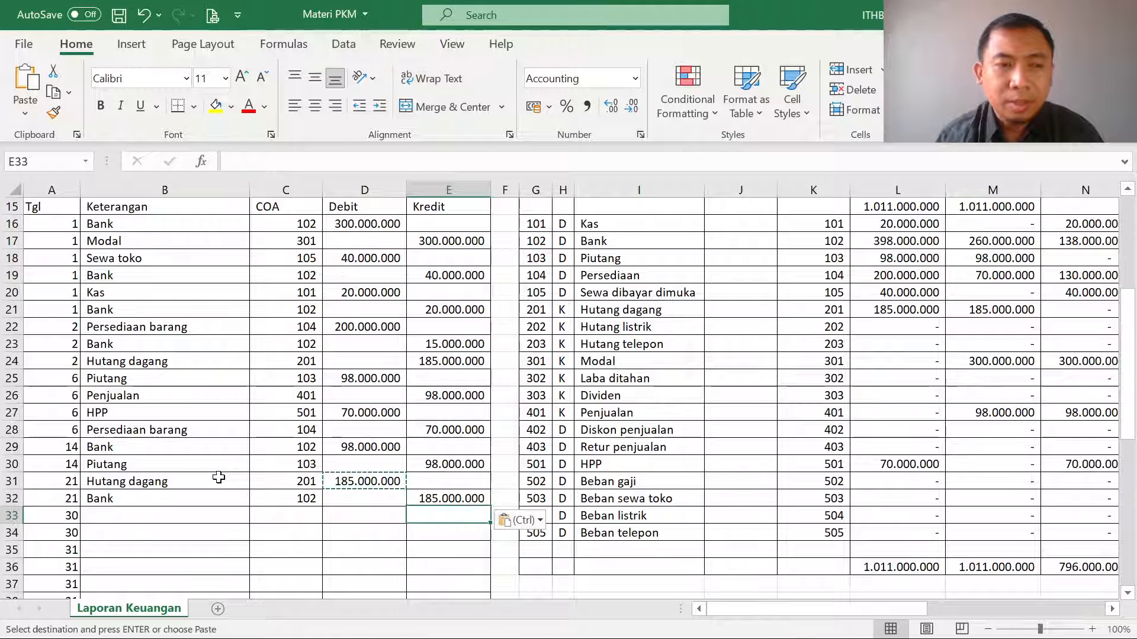
{"action": "key", "text": "Left"}
{"action": "key", "text": "Left"}
{"action": "key", "text": "Left"}
{"action": "scroll", "coordinate": [348, 404], "scroll_direction": "up", "scroll_amount": 1}
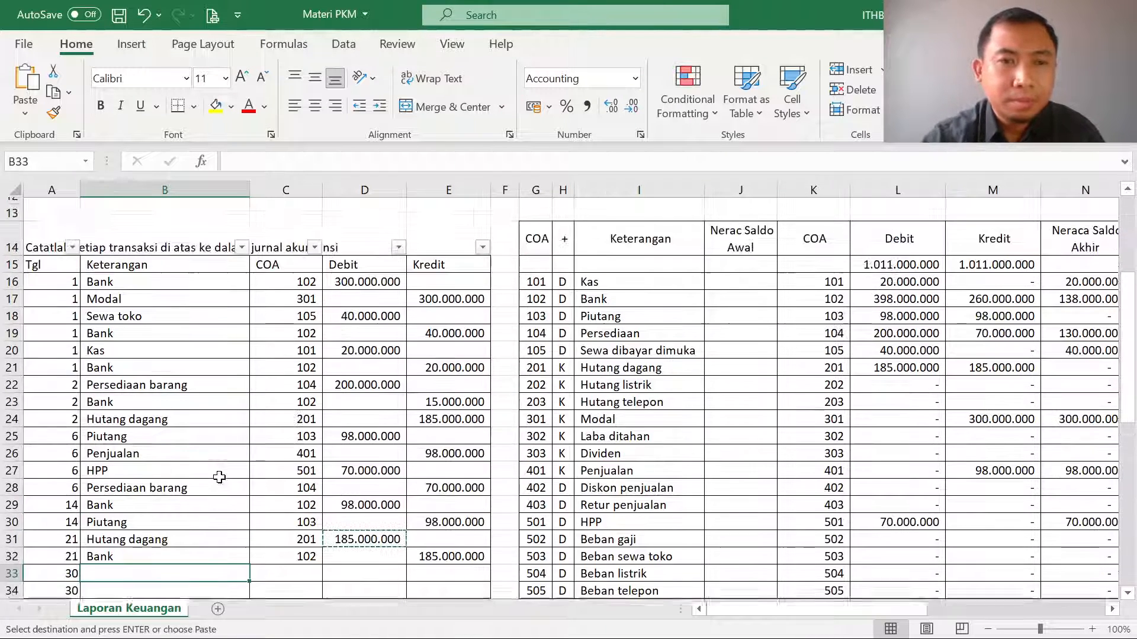
{"action": "scroll", "coordinate": [355, 404], "scroll_direction": "up", "scroll_amount": 2}
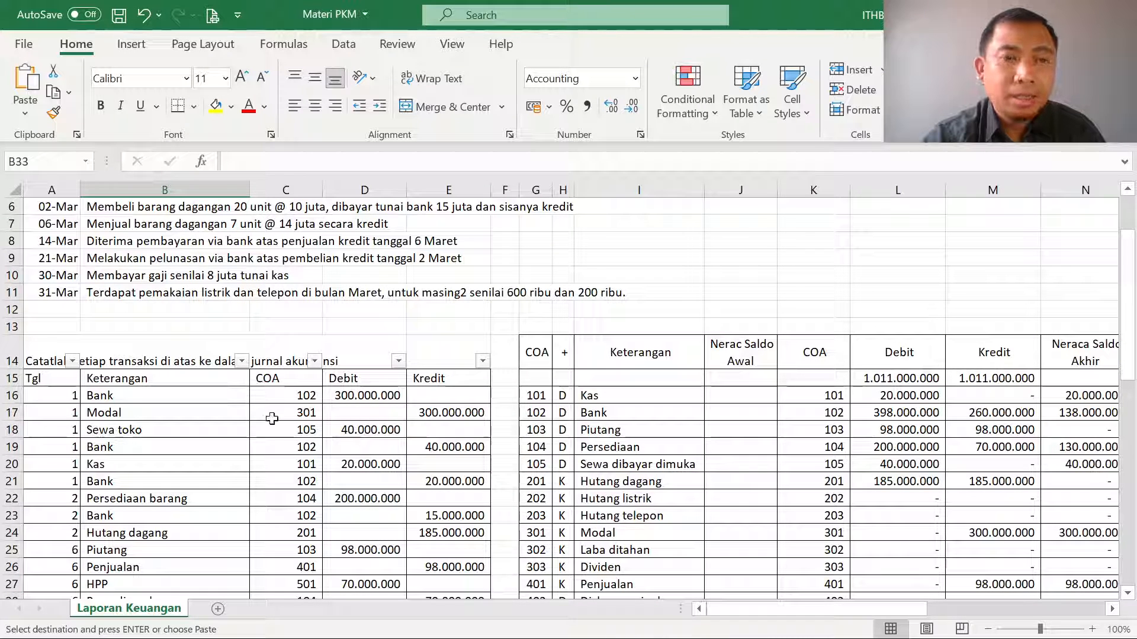
{"action": "scroll", "coordinate": [272, 418], "scroll_direction": "down", "scroll_amount": 5}
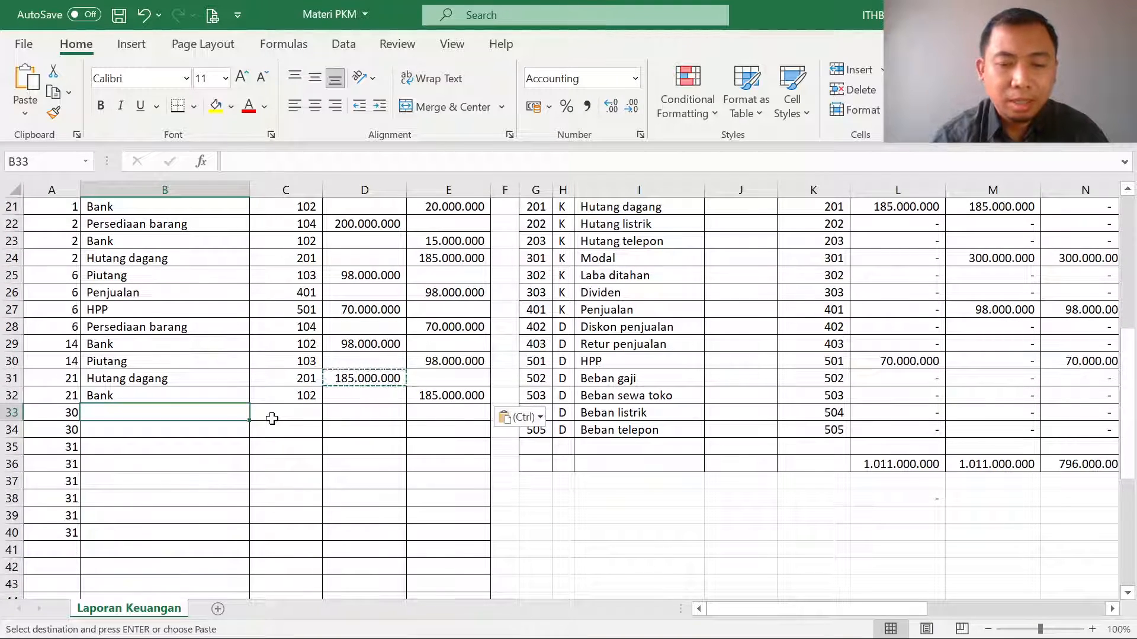
{"action": "type", "text": "Beban gaji"}
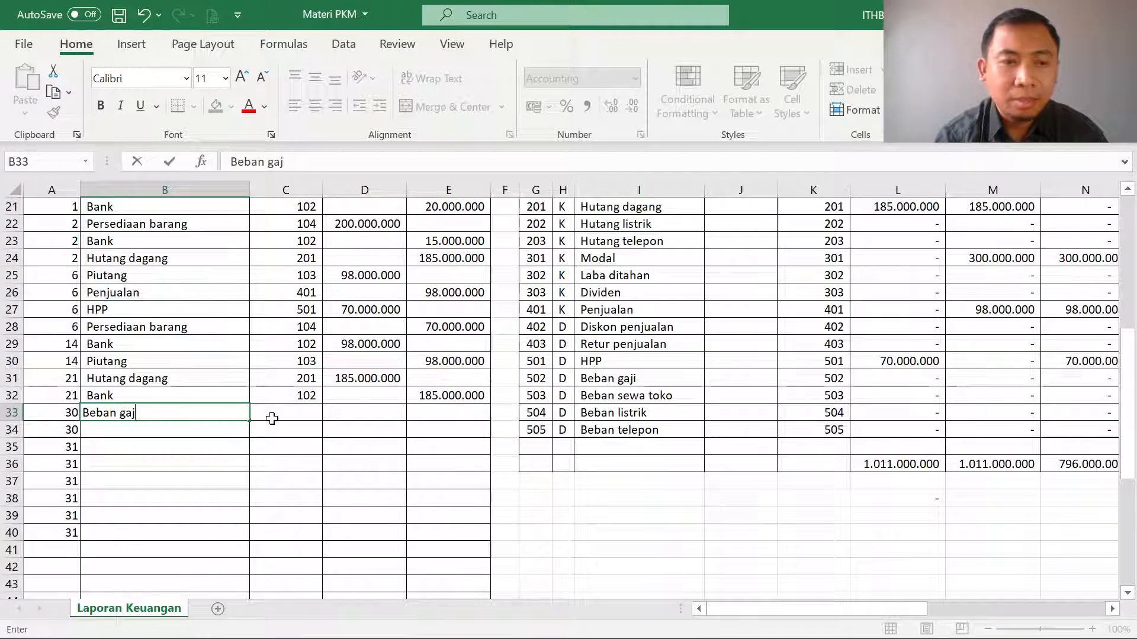
{"action": "key", "text": "Return"}
{"action": "type", "text": "Kas"}
{"action": "key", "text": "Tab"}
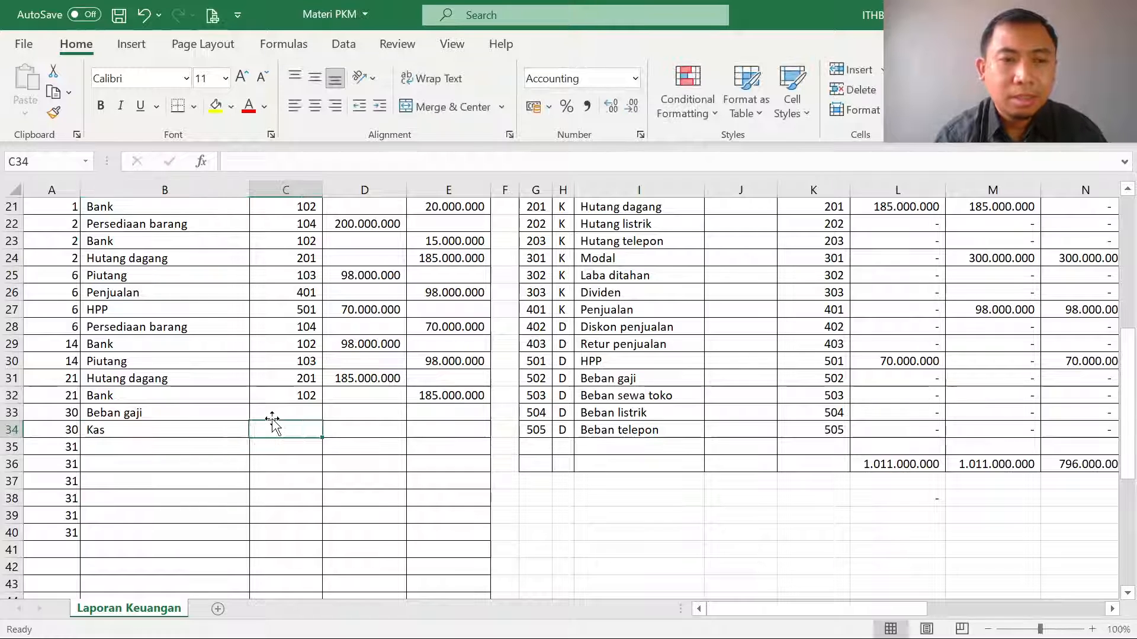
Step: Assign COA 502 to Beban gaji and COA 101 to Kas in the rows dated 30
{"action": "left_click", "coordinate": [272, 417]}
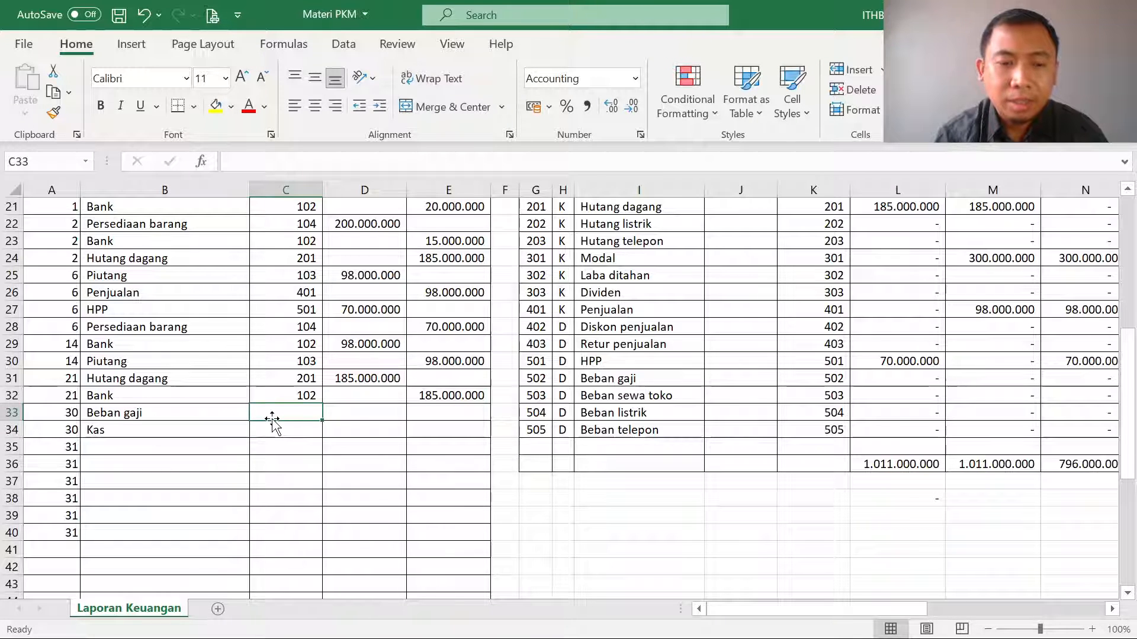
{"action": "type", "text": "502"}
{"action": "key", "text": "Return"}
{"action": "type", "text": "101"}
{"action": "key", "text": "Tab"}
Step: Debit Beban gaji with 8000000 and copy the amount into the credit cell of the Kas row below
{"action": "key", "text": "Up"}
{"action": "type", "text": "80000"}
{"action": "key", "text": "Return"}
{"action": "key", "text": "Up"}
{"action": "key", "text": "ctrl+c"}
{"action": "key", "text": "Right"}
{"action": "key", "text": "Down"}
{"action": "key", "text": "ctrl+v"}
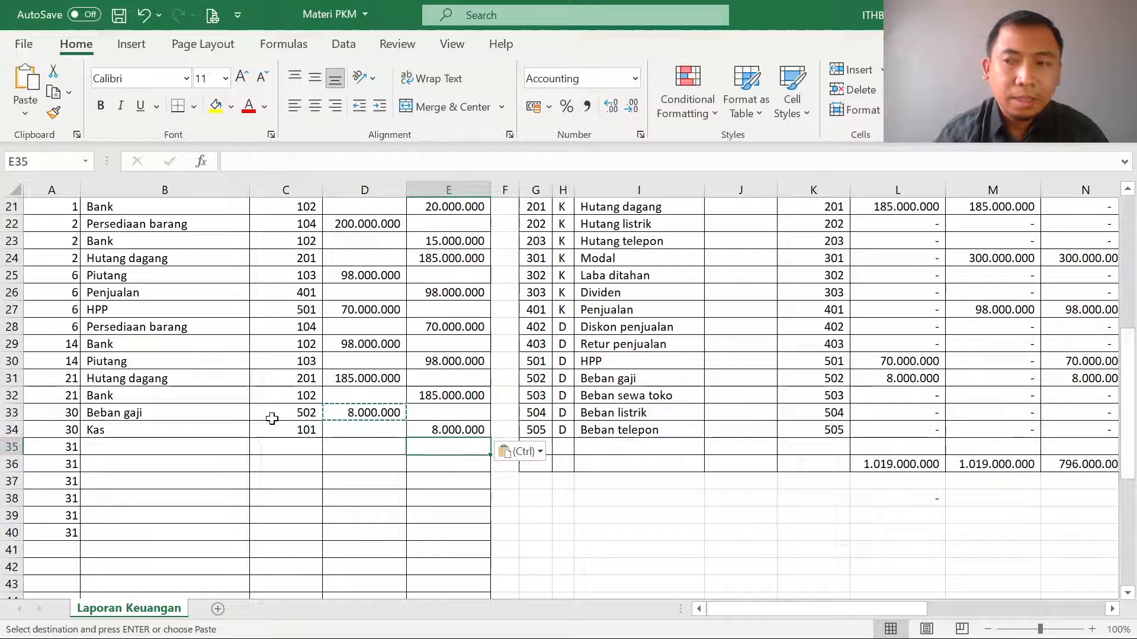
{"action": "key", "text": "Down"}
Step: Check the 31 March utilities transaction and enter Beban listrik and Utang listrik as descriptions in the first two rows dated 31
{"action": "scroll", "coordinate": [274, 418], "scroll_direction": "up", "scroll_amount": 4}
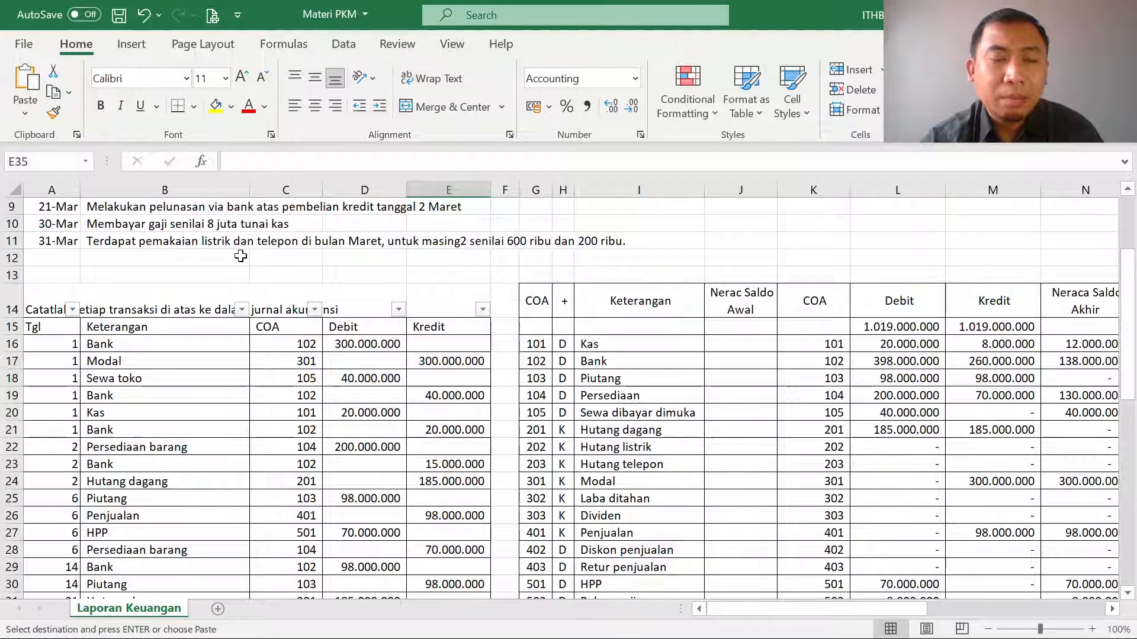
{"action": "scroll", "coordinate": [241, 256], "scroll_direction": "up", "scroll_amount": 1}
{"action": "scroll", "coordinate": [231, 261], "scroll_direction": "down", "scroll_amount": 1}
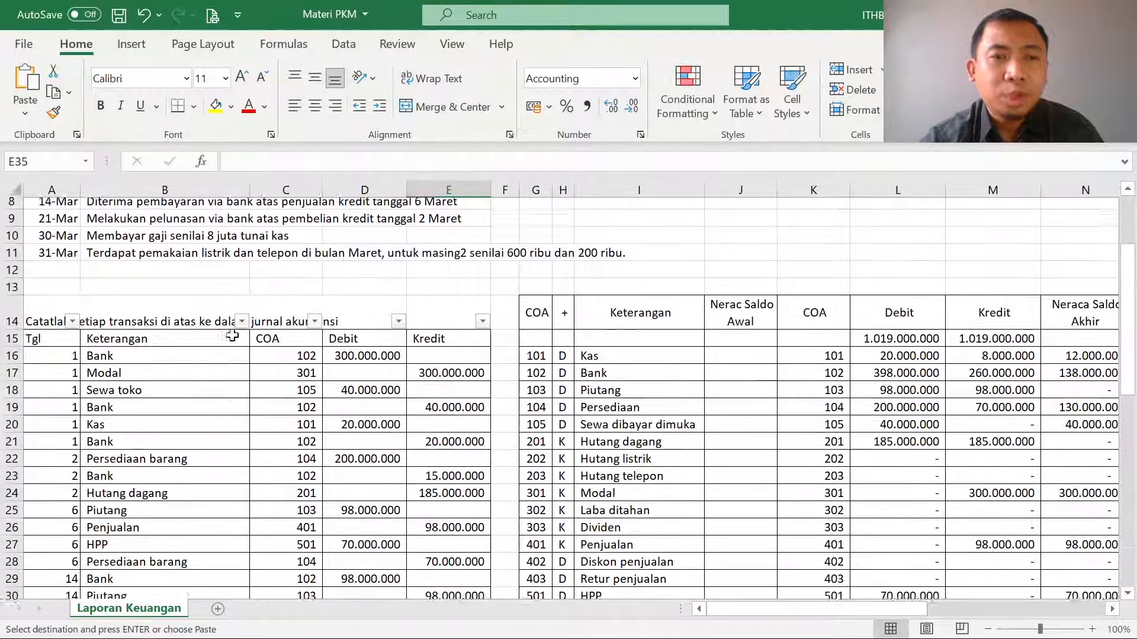
{"action": "scroll", "coordinate": [225, 431], "scroll_direction": "down", "scroll_amount": 3}
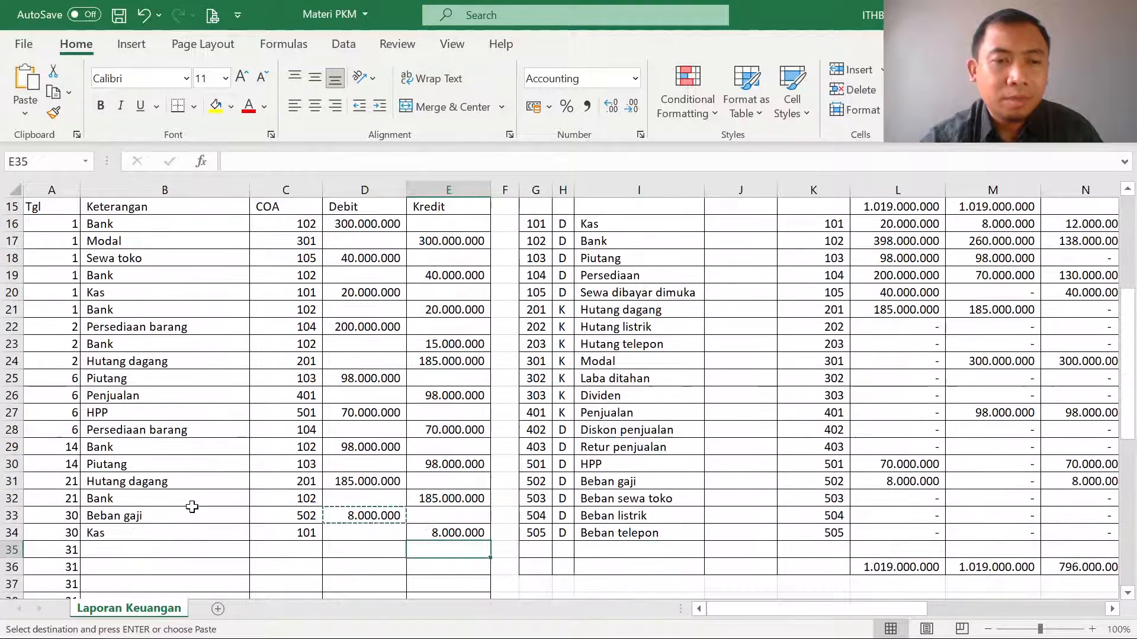
{"action": "left_click", "coordinate": [191, 500]}
{"action": "key", "text": "Escape"}
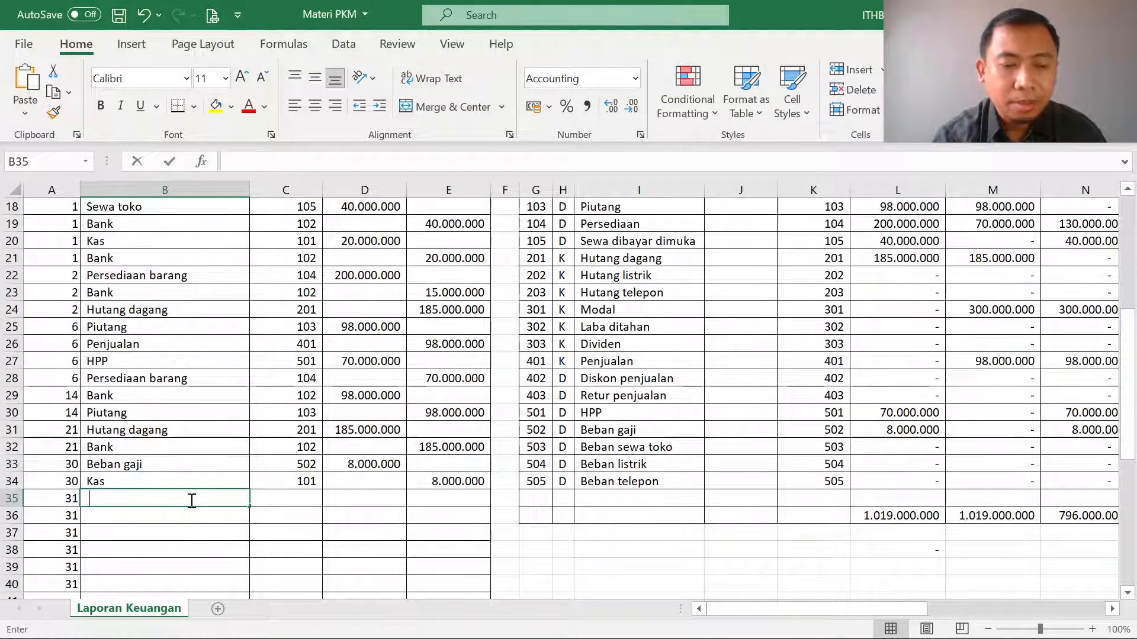
{"action": "type", "text": "Beban list"}
{"action": "key", "text": "Return"}
{"action": "type", "text": "Utang listrik"}
{"action": "key", "text": "Return"}
Step: Enter Beban telepon and Utang telepon as the descriptions in the two rows below Utang listrik
{"action": "type", "text": "Beban telep"}
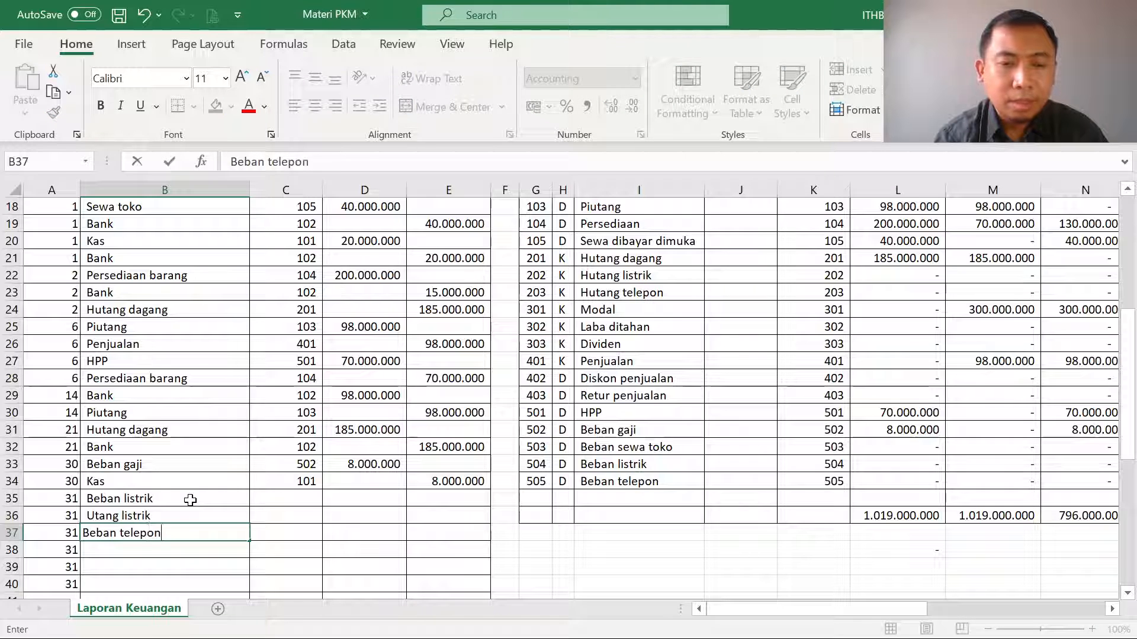
{"action": "key", "text": "Return"}
{"action": "type", "text": "Utang telpoepon"}
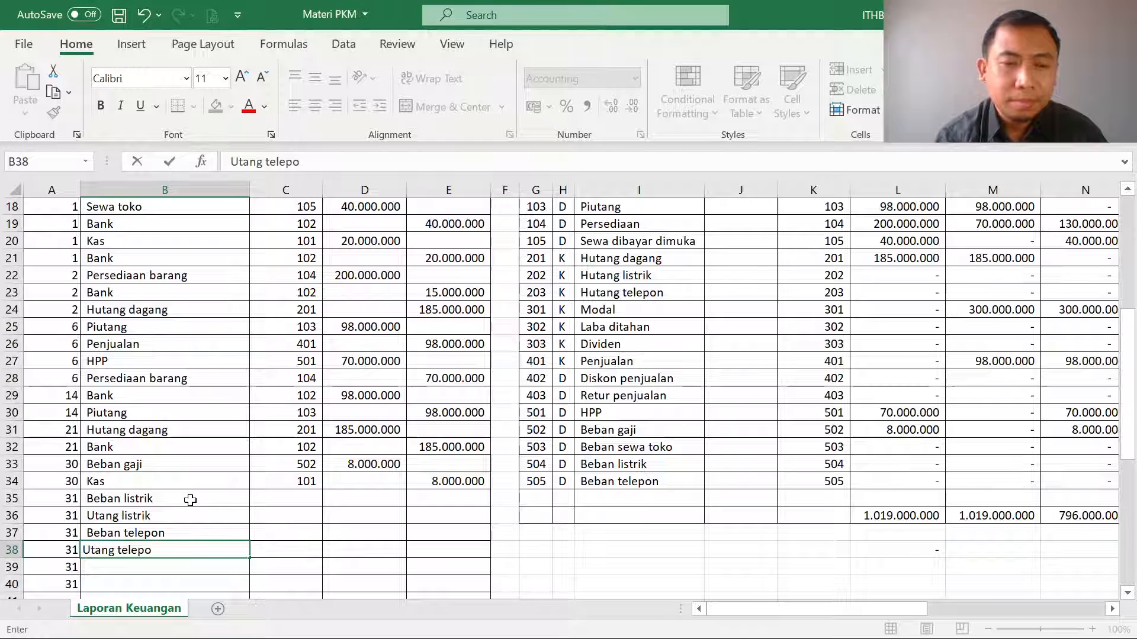
{"action": "key", "text": "Tab"}
Step: Assign COA 504 to Beban listrik and COA 202 to Utang listrik in the rows dated 31
{"action": "key", "text": "Up"}
{"action": "key", "text": "Up"}
{"action": "key", "text": "Up"}
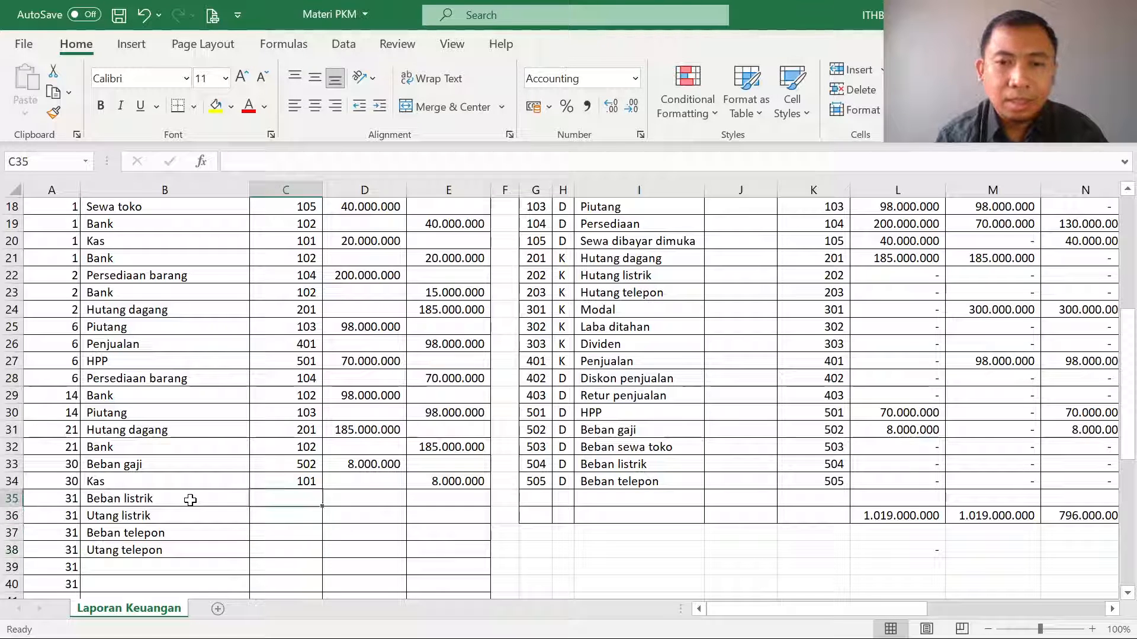
{"action": "type", "text": "504"}
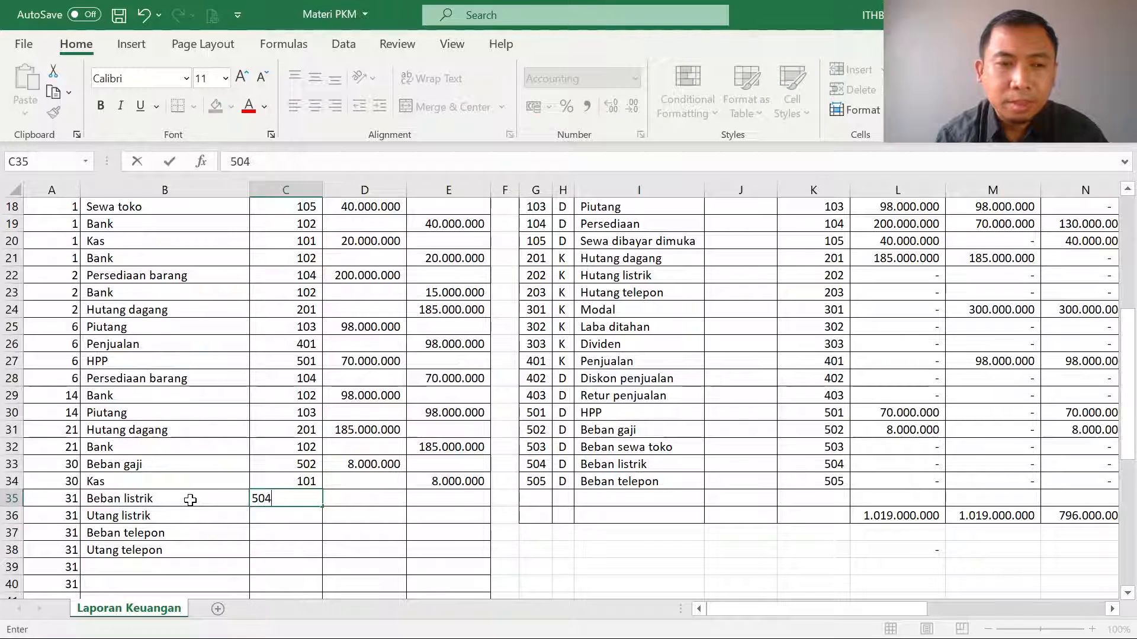
{"action": "key", "text": "Return"}
{"action": "type", "text": "202"}
{"action": "key", "text": "Return"}
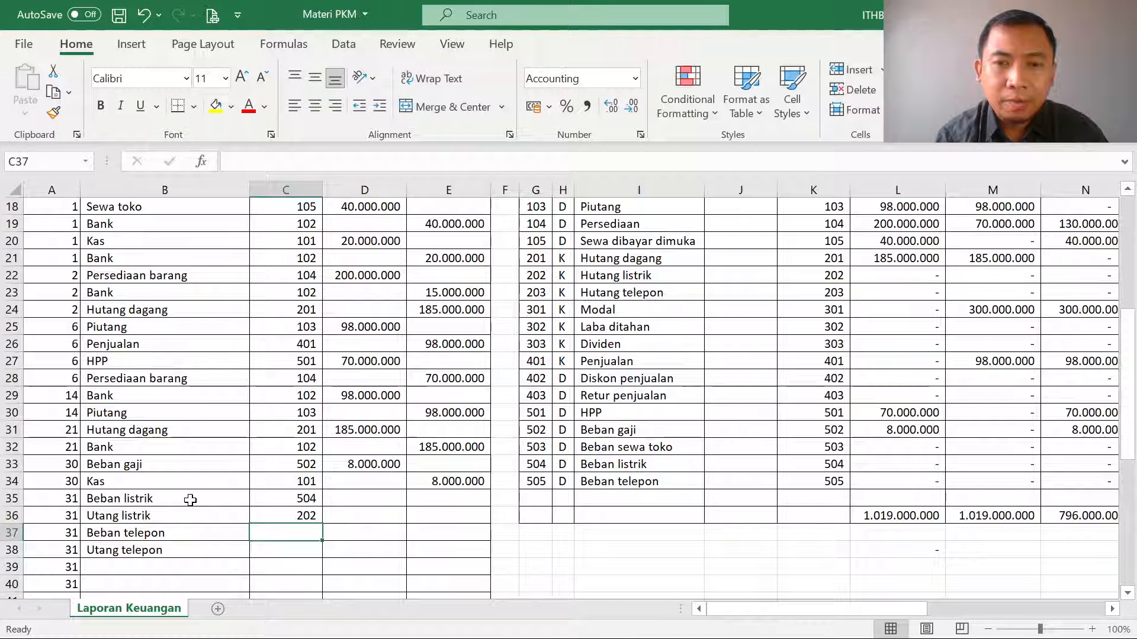
Step: Assign COA 505 to Beban telepon and COA 203 to Utang telepon in the rows dated 31
{"action": "type", "text": "5050"}
{"action": "key", "text": "Return"}
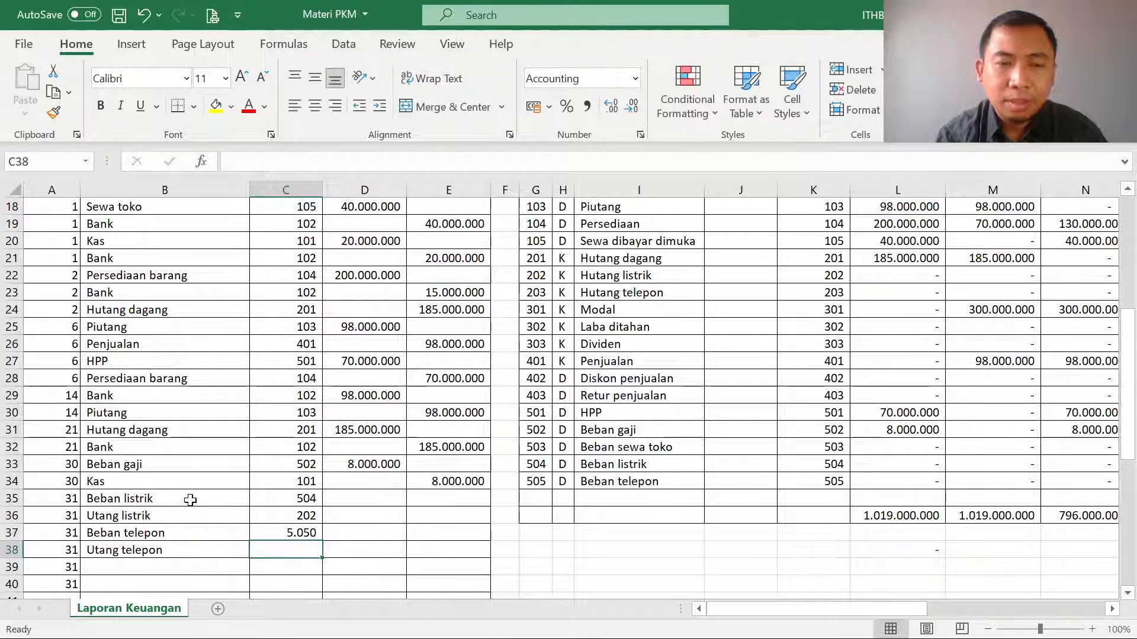
{"action": "key", "text": "Up"}
{"action": "key", "text": "F2"}
{"action": "key", "text": "BackSpace"}
{"action": "key", "text": "Return"}
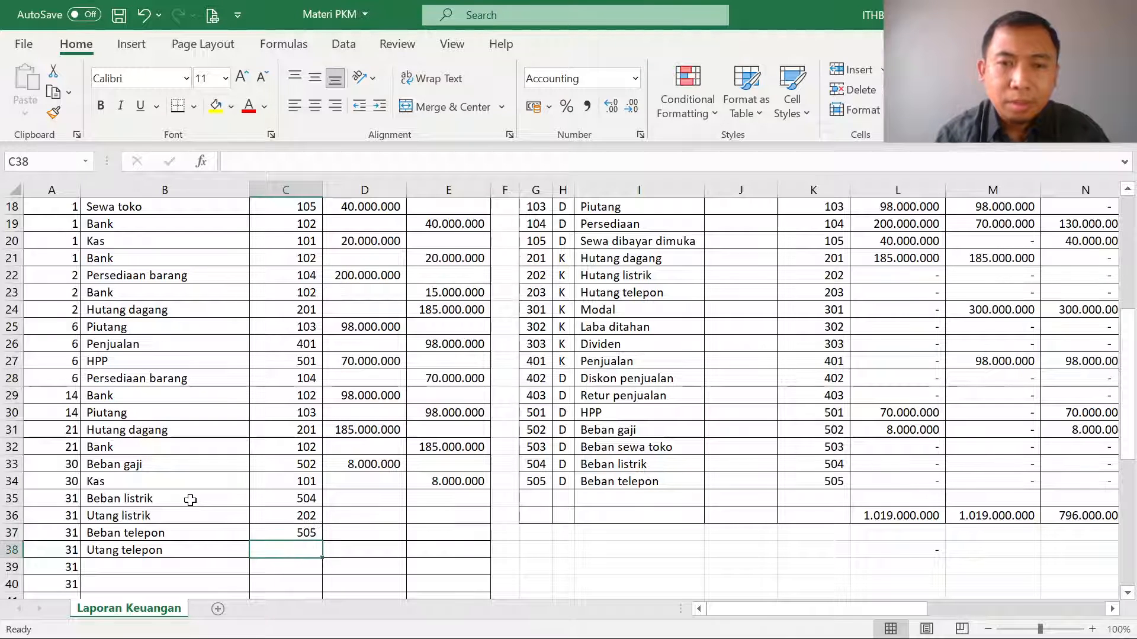
{"action": "type", "text": "203"}
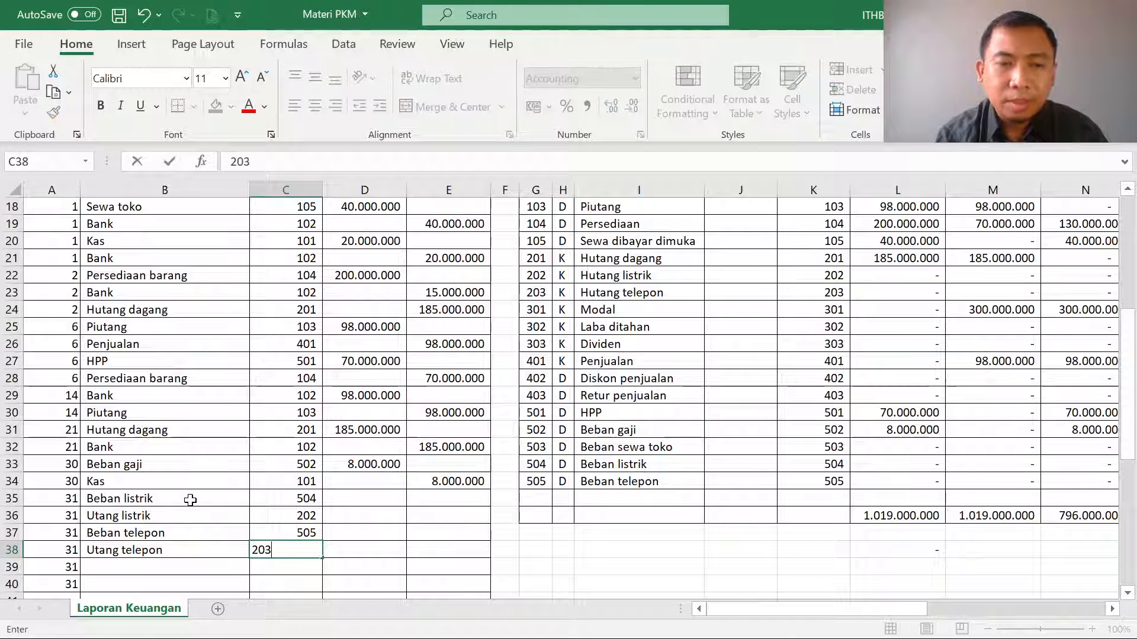
{"action": "key", "text": "Return"}
Step: Debit Beban listrik with 600000 and Beban telepon with 200000 in the rows dated 31
{"action": "key", "text": "Up"}
{"action": "key", "text": "Up"}
{"action": "key", "text": "Up"}
{"action": "key", "text": "Up"}
{"action": "key", "text": "Up"}
{"action": "key", "text": "Up"}
{"action": "key", "text": "Up"}
{"action": "key", "text": "Up"}
{"action": "key", "text": "Up"}
{"action": "key", "text": "Up"}
{"action": "key", "text": "Up"}
{"action": "key", "text": "Up"}
{"action": "key", "text": "Up"}
{"action": "key", "text": "Up"}
{"action": "key", "text": "Up"}
{"action": "key", "text": "Up"}
{"action": "key", "text": "Up"}
{"action": "key", "text": "Up"}
{"action": "key", "text": "Up"}
{"action": "key", "text": "Up"}
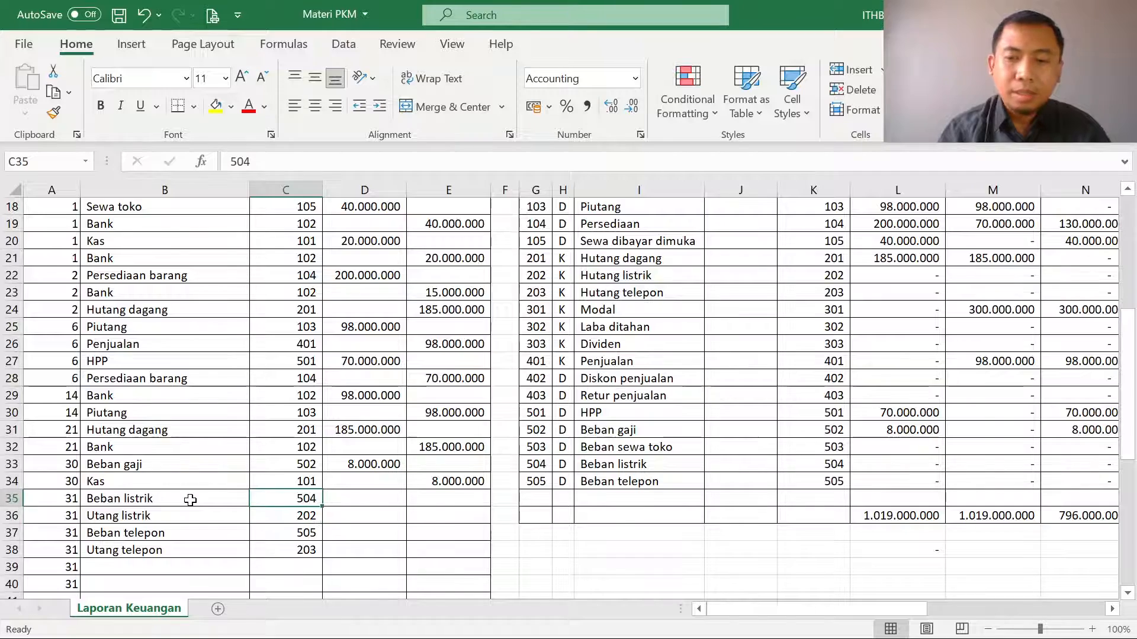
{"action": "key", "text": "Down"}
{"action": "key", "text": "Down"}
{"action": "key", "text": "Down"}
{"action": "key", "text": "Down"}
{"action": "key", "text": "Down"}
{"action": "key", "text": "Down"}
{"action": "key", "text": "Down"}
{"action": "key", "text": "Down"}
{"action": "key", "text": "Down"}
{"action": "key", "text": "Down"}
{"action": "key", "text": "Down"}
{"action": "key", "text": "Down"}
{"action": "key", "text": "Down"}
{"action": "key", "text": "Down"}
{"action": "key", "text": "Down"}
{"action": "key", "text": "Down"}
{"action": "key", "text": "Down"}
{"action": "key", "text": "Down"}
{"action": "key", "text": "Down"}
{"action": "key", "text": "Down"}
{"action": "key", "text": "Right"}
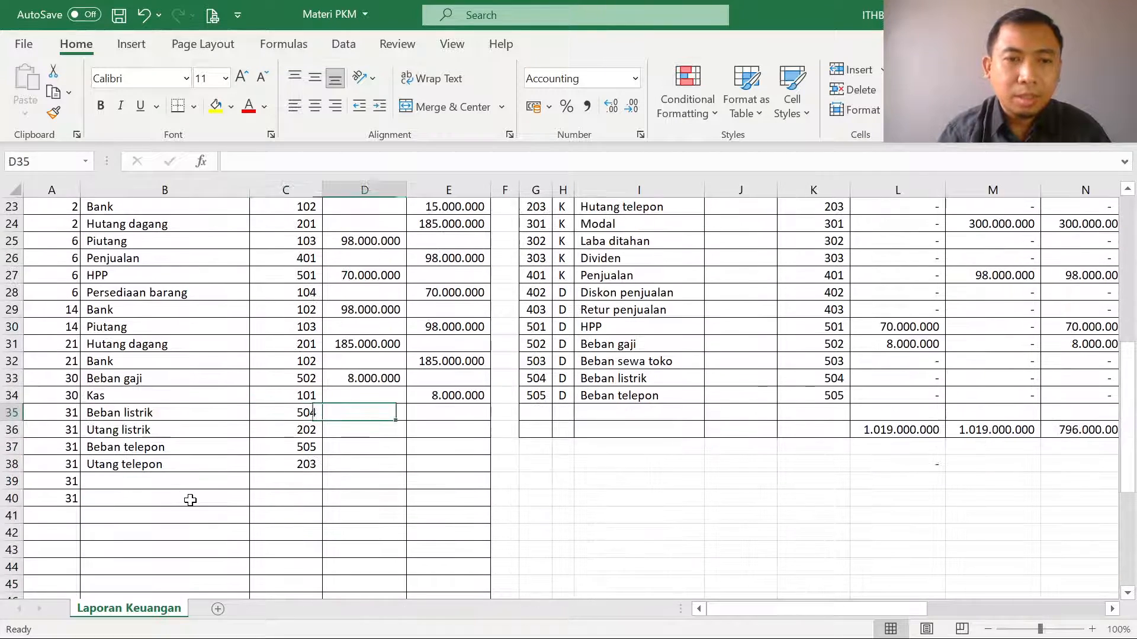
{"action": "type", "text": "600000"}
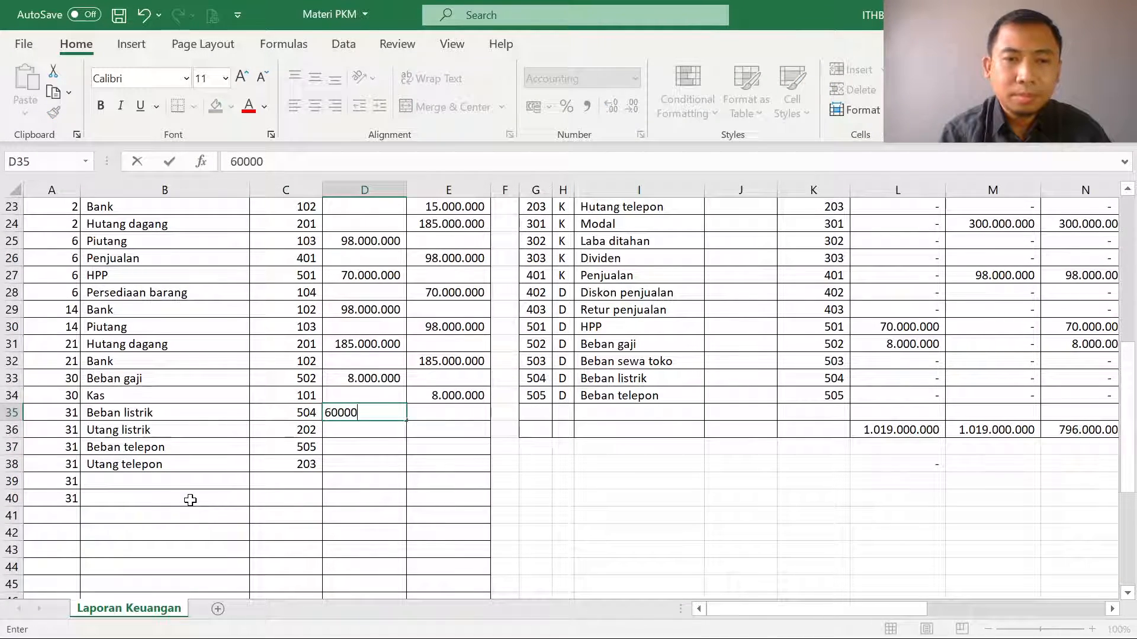
{"action": "key", "text": "Return"}
{"action": "key", "text": "Return"}
{"action": "type", "text": "200000"}
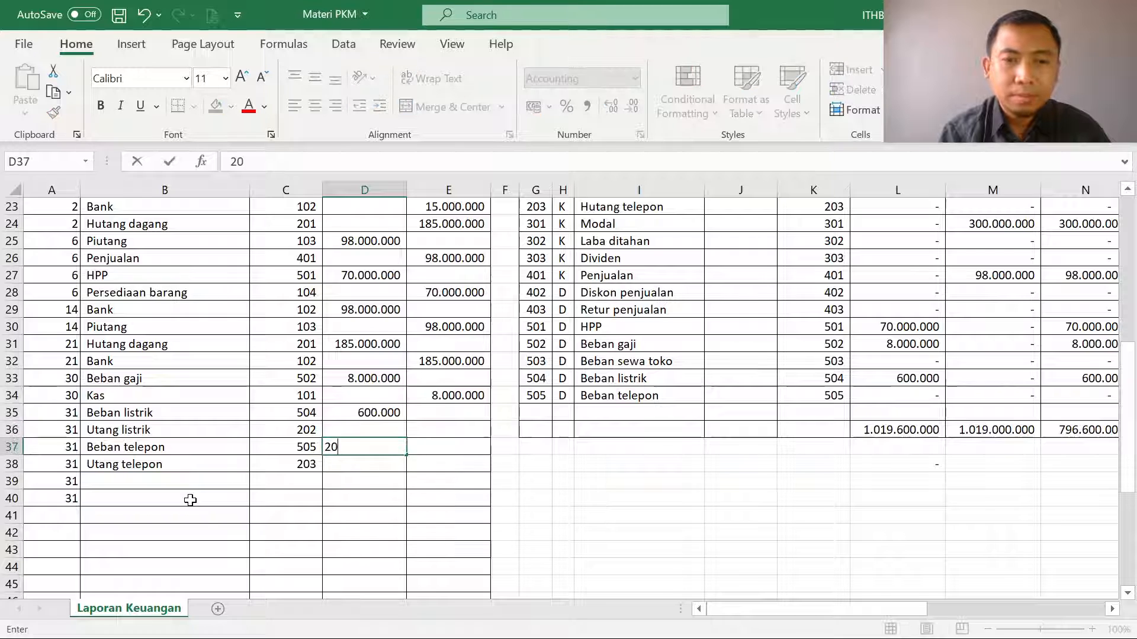
{"action": "key", "text": "Return"}
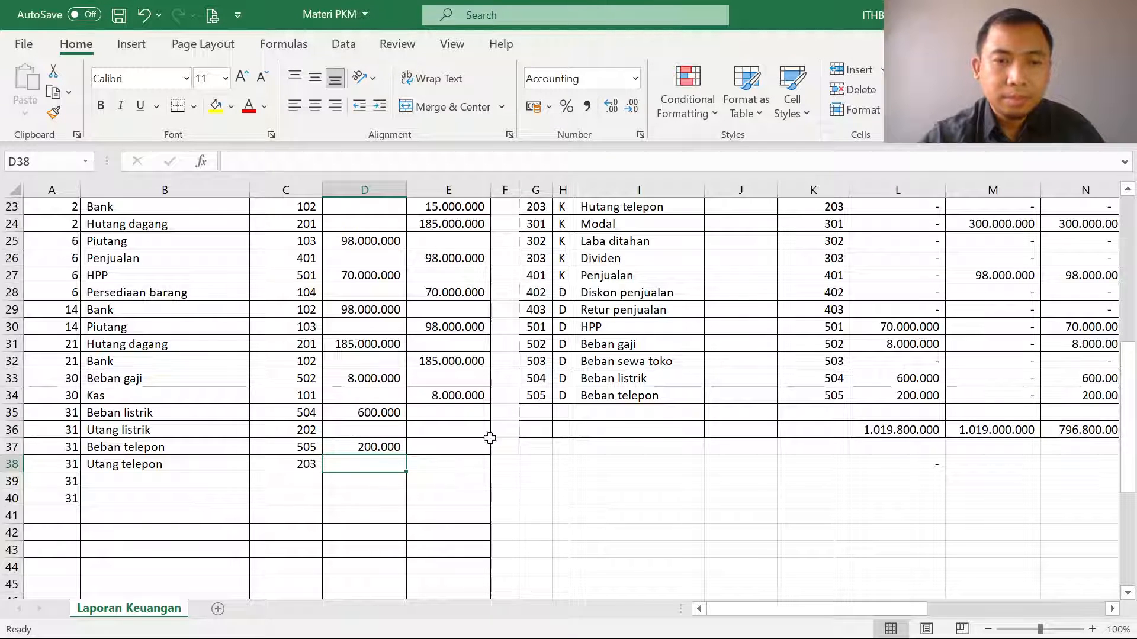
Step: Copy the electricity and telephone debit amounts into the credit cells of the Utang listrik and Utang telepon rows
{"action": "left_click_drag", "start_coordinate": [394, 421], "coordinate": [386, 449]}
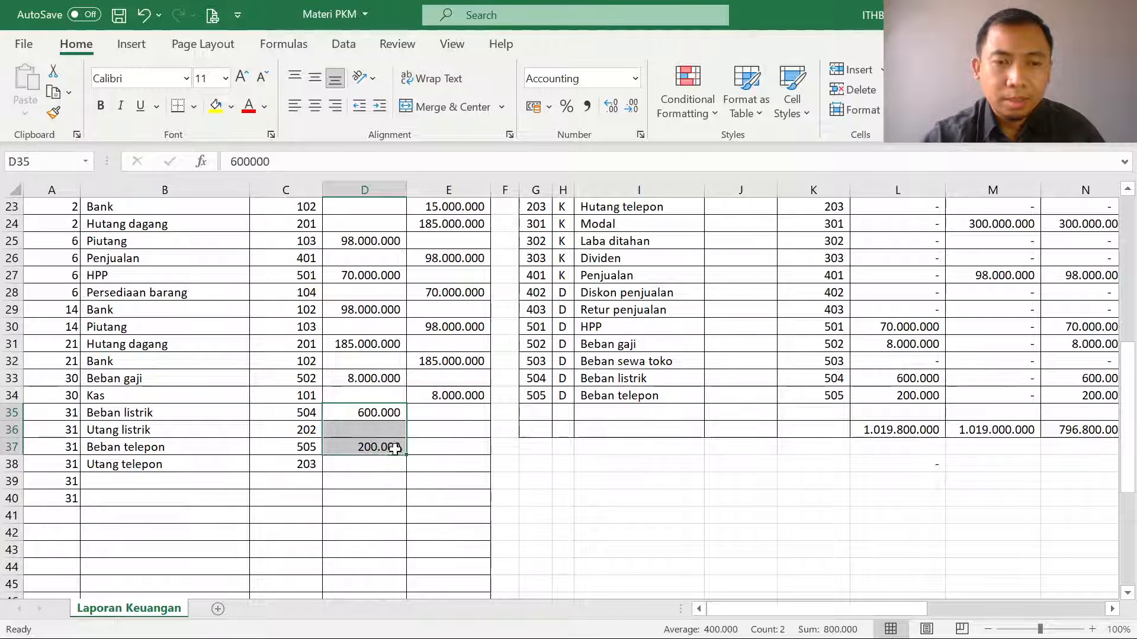
{"action": "key", "text": "ctrl+c"}
{"action": "left_click", "coordinate": [432, 436]}
{"action": "key", "text": "ctrl+v"}
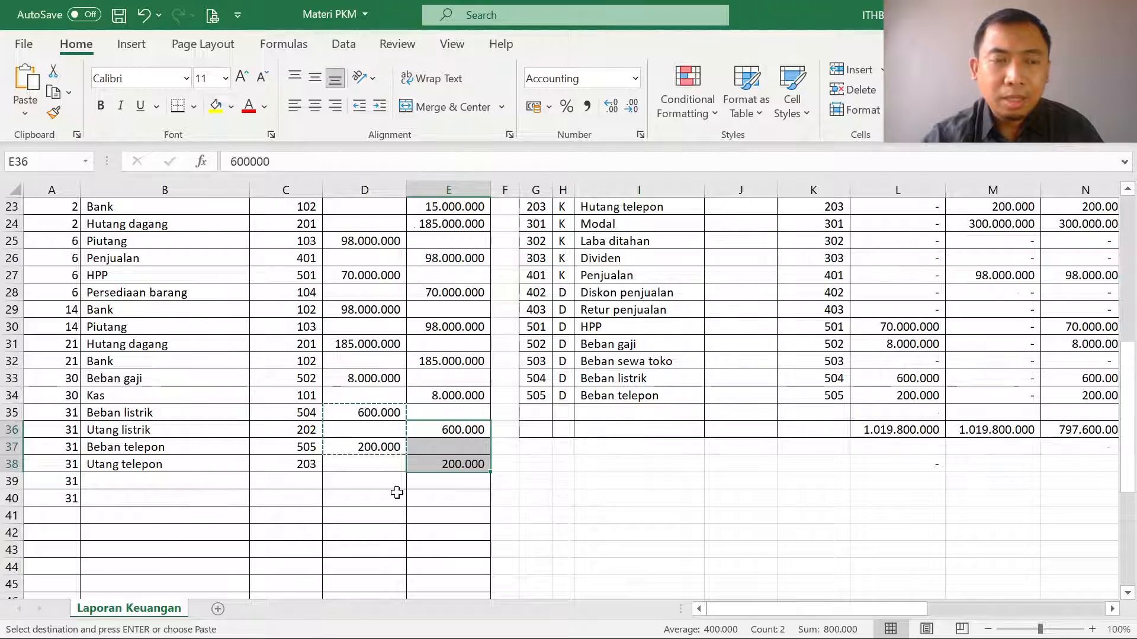
Step: Check the Sewa toko entry dated 1 and enter Beban sewa and Sewa toko as descriptions in the last two rows dated 31
{"action": "scroll", "coordinate": [396, 489], "scroll_direction": "up", "scroll_amount": 3}
{"action": "scroll", "coordinate": [223, 347], "scroll_direction": "up", "scroll_amount": 4}
{"action": "scroll", "coordinate": [224, 391], "scroll_direction": "down", "scroll_amount": 2}
{"action": "left_click_drag", "start_coordinate": [171, 395], "coordinate": [416, 403]}
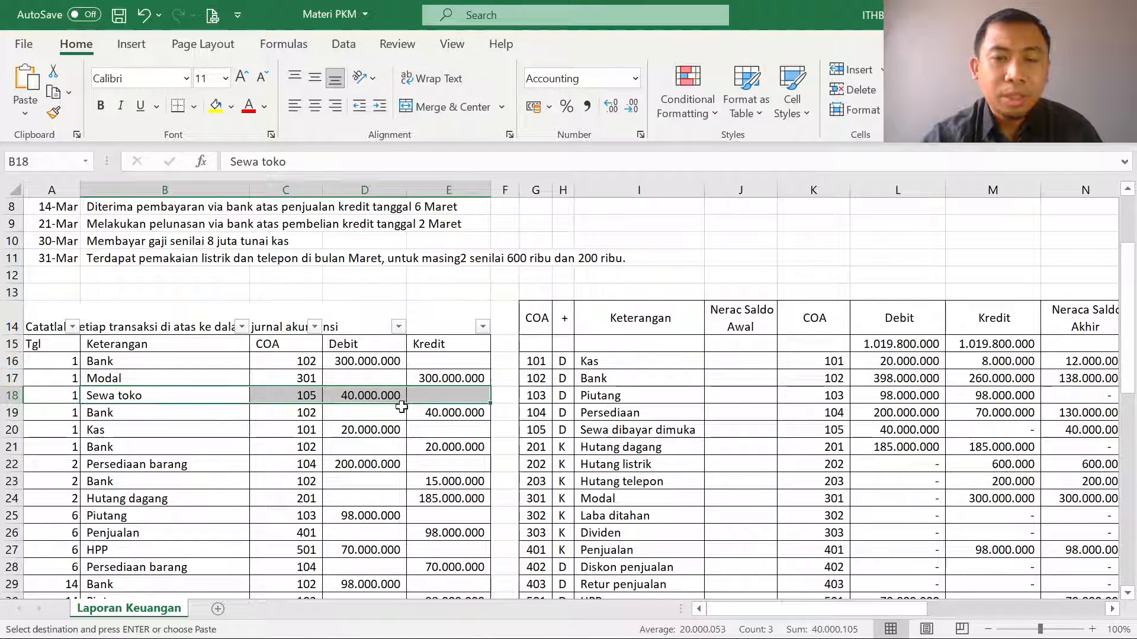
{"action": "left_click", "coordinate": [396, 395]}
{"action": "scroll", "coordinate": [396, 395], "scroll_direction": "down", "scroll_amount": 5}
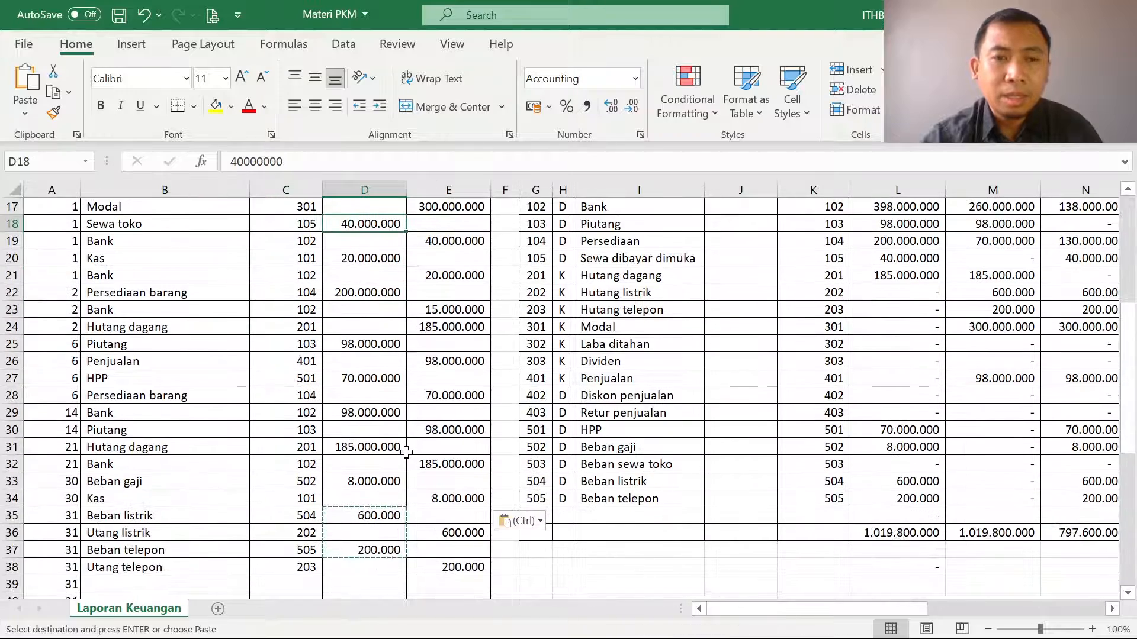
{"action": "left_click", "coordinate": [228, 480]}
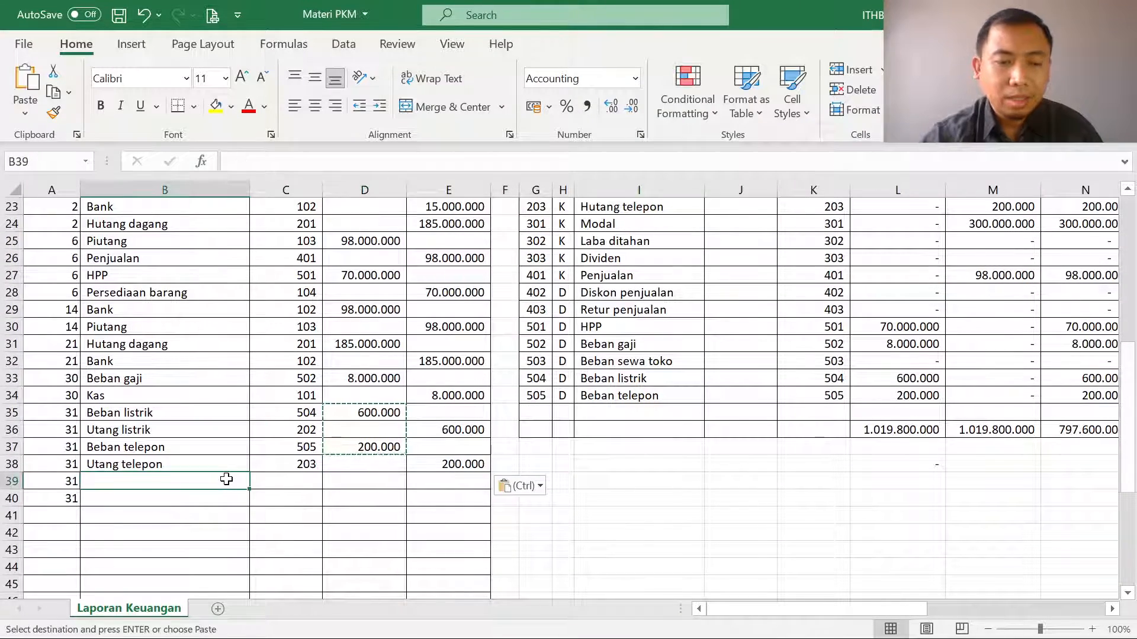
{"action": "type", "text": "Beban "}
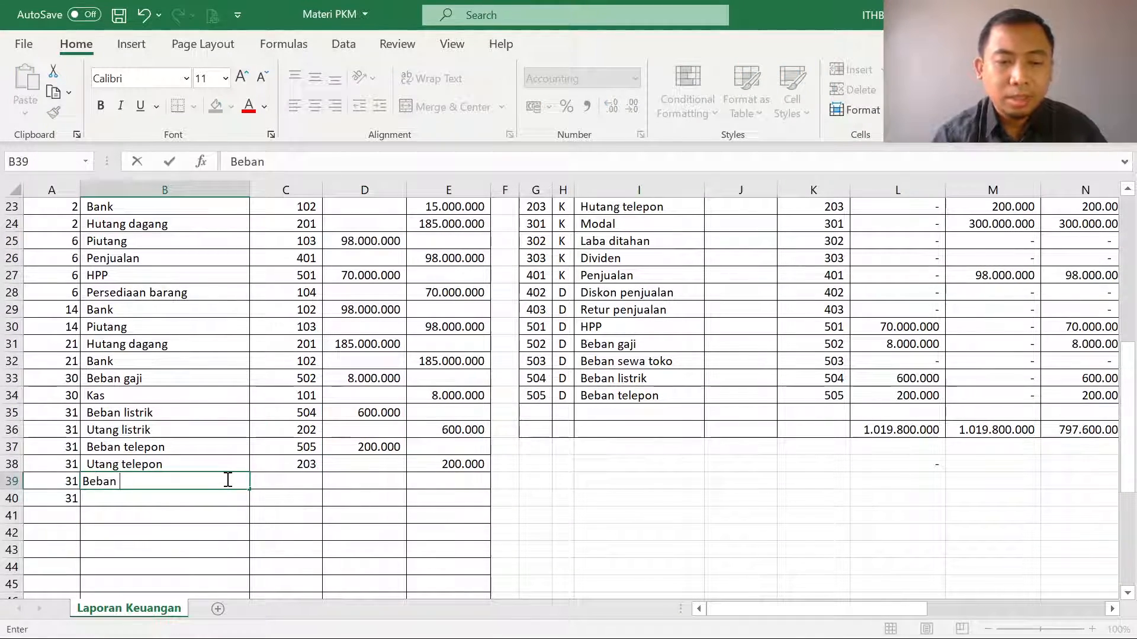
{"action": "type", "text": "eewa"}
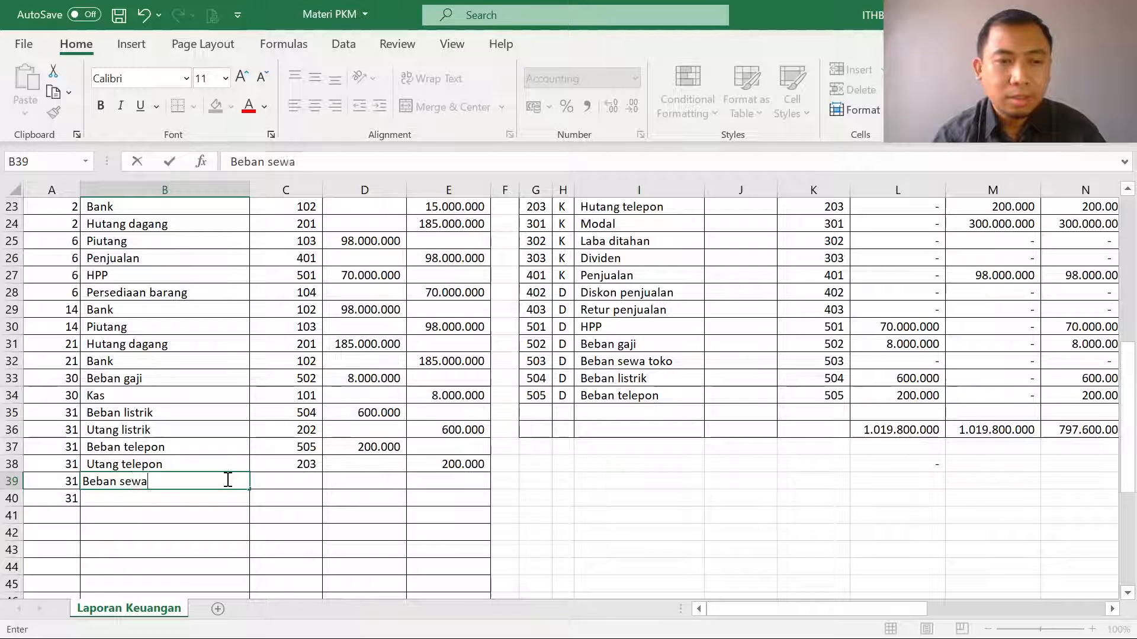
{"action": "key", "text": "Return"}
{"action": "type", "text": "Sewa"}
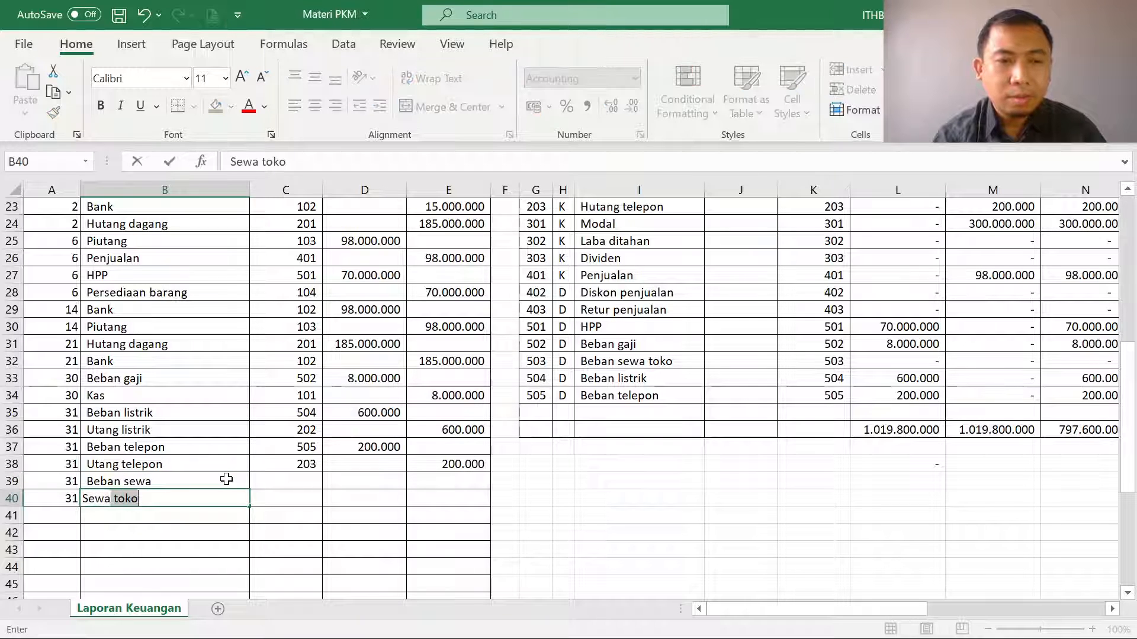
{"action": "key", "text": "Tab"}
Step: Assign COA 503 to Beban sewa and COA 105 to Sewa toko in the rows dated 31
{"action": "key", "text": "Up"}
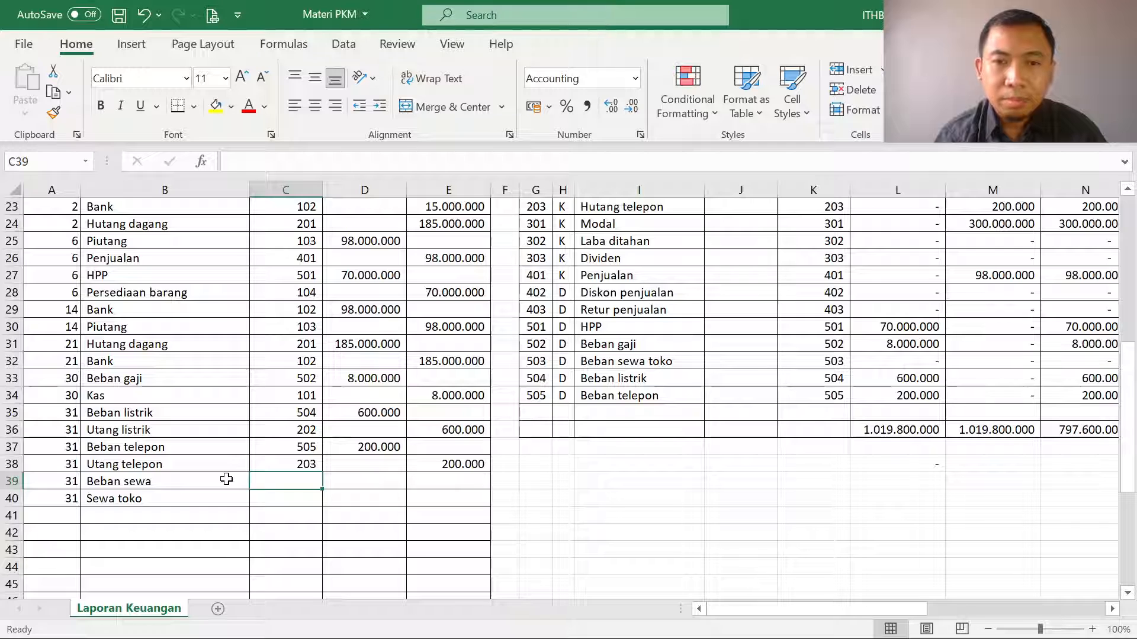
{"action": "type", "text": "503"}
{"action": "key", "text": "Return"}
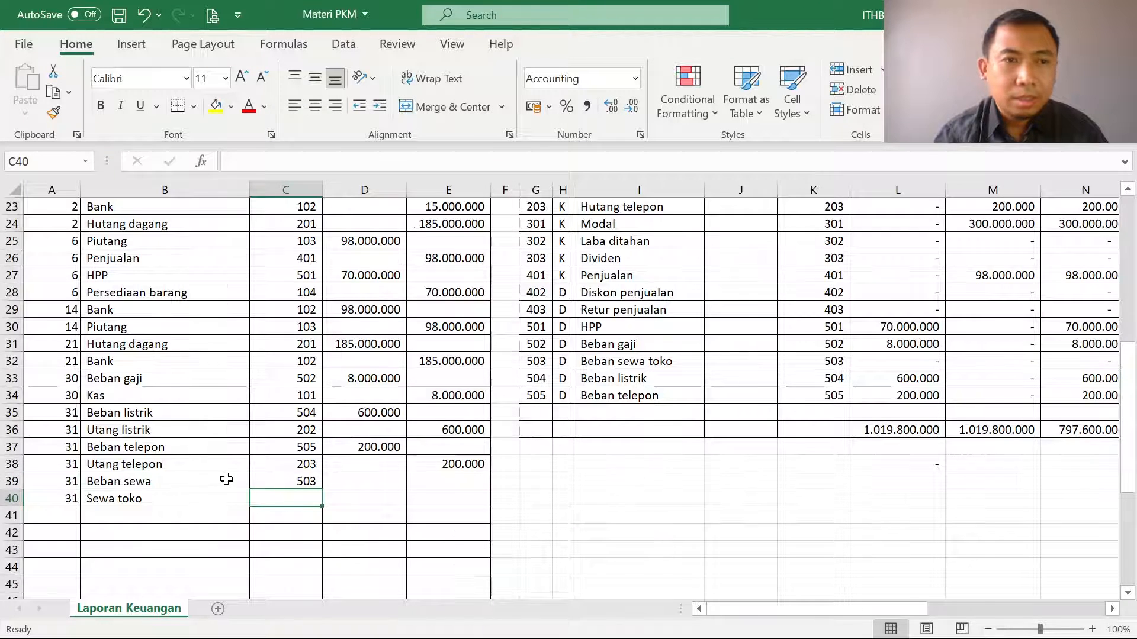
{"action": "key", "text": "Page_Up"}
{"action": "key", "text": "Page_Down"}
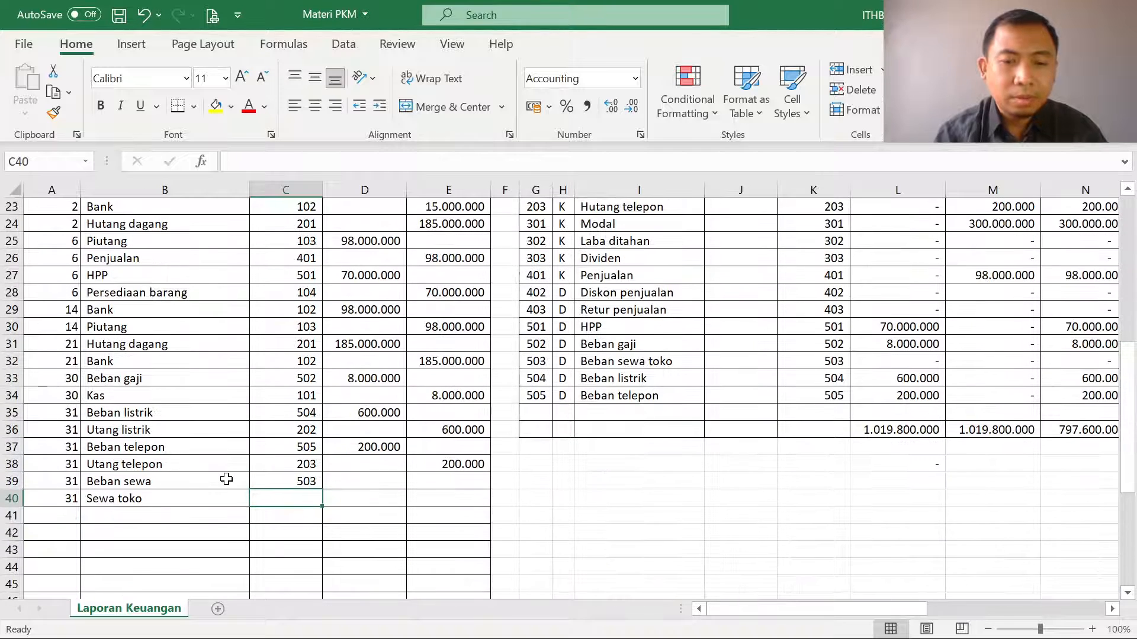
{"action": "type", "text": "105"}
{"action": "key", "text": "Tab"}
Step: Debit Beban sewa with one month's share of the yearly rent using the formula =40000000/12
{"action": "key", "text": "Up"}
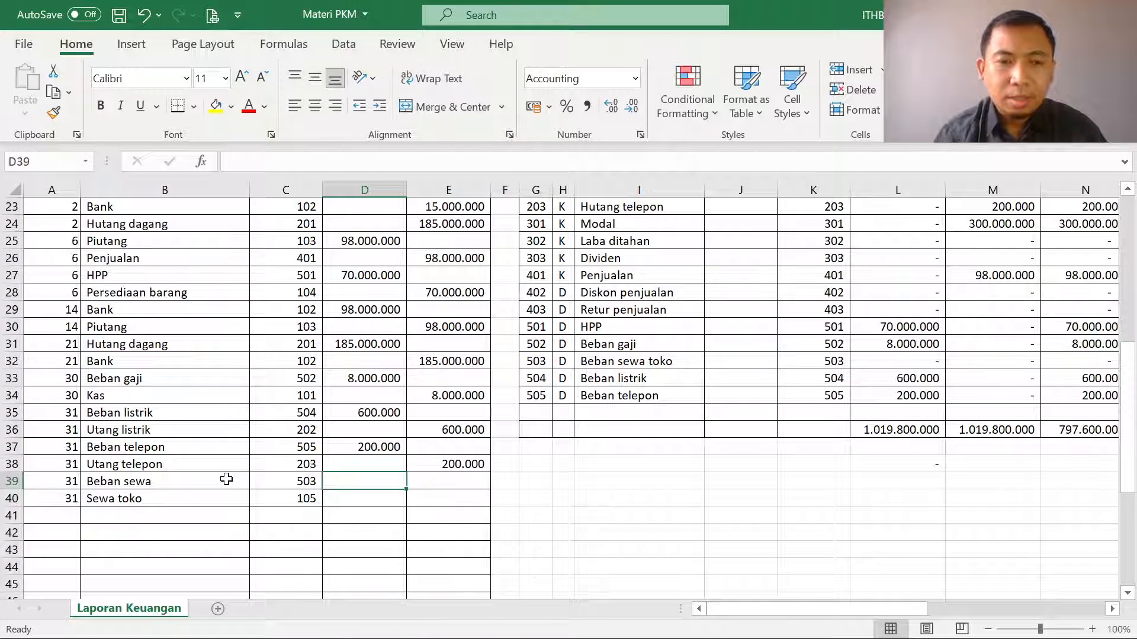
{"action": "type", "text": "=40"}
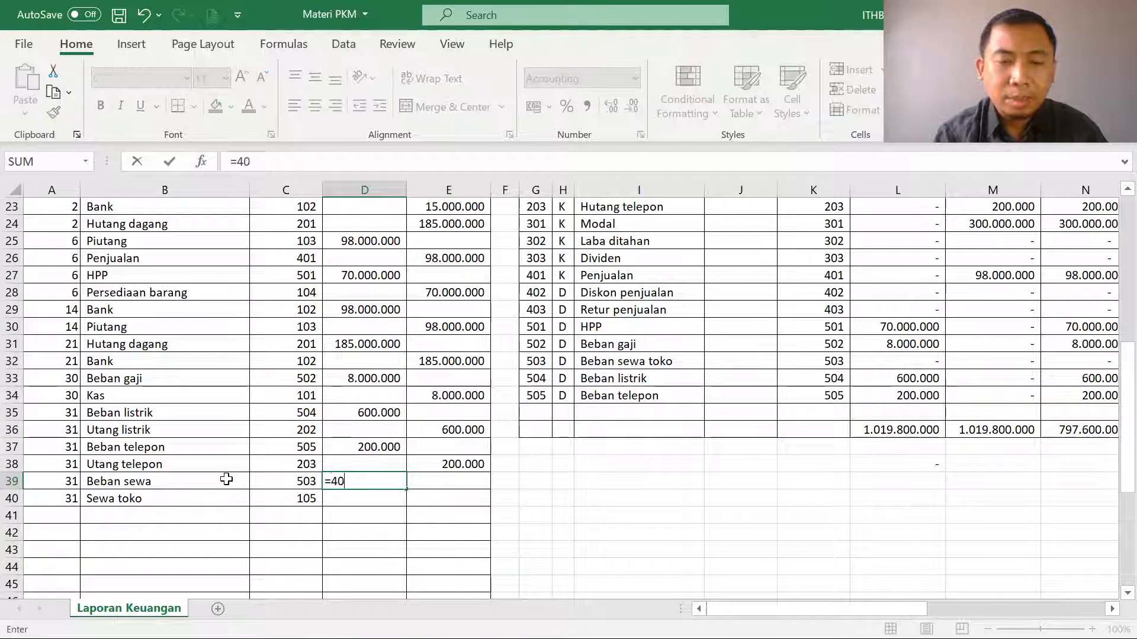
{"action": "type", "text": "000000/12"}
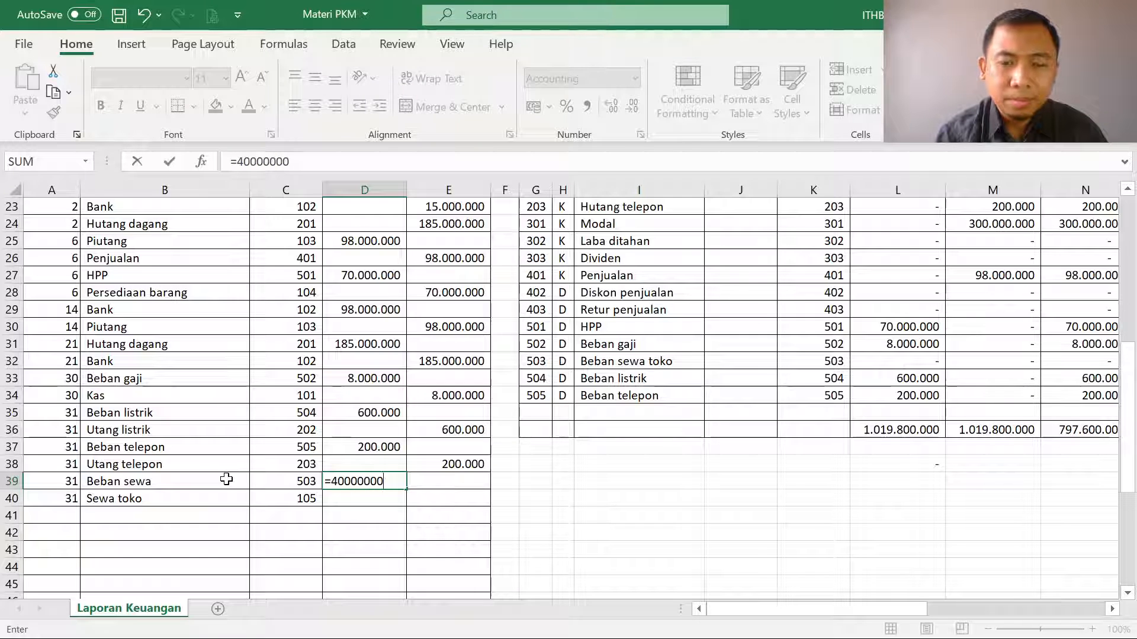
{"action": "key", "text": "Return"}
Step: Copy the Beban sewa debit formula into the credit cell of the Sewa toko row below
{"action": "key", "text": "Up"}
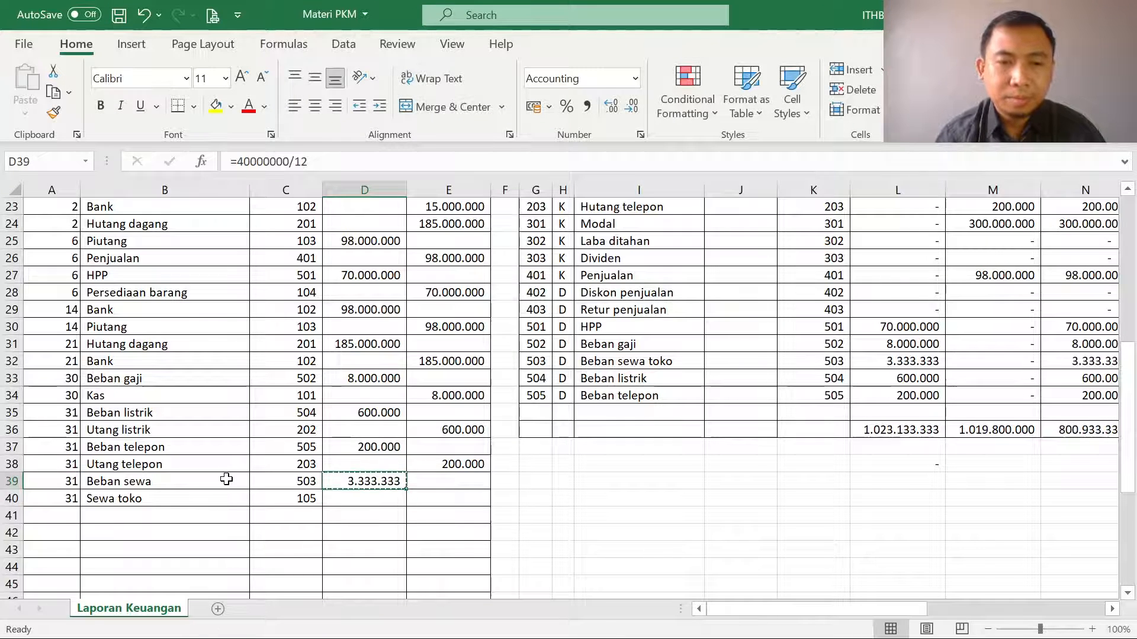
{"action": "key", "text": "ctrl+c"}
{"action": "key", "text": "Down"}
{"action": "key", "text": "Right"}
{"action": "key", "text": "ctrl+v"}
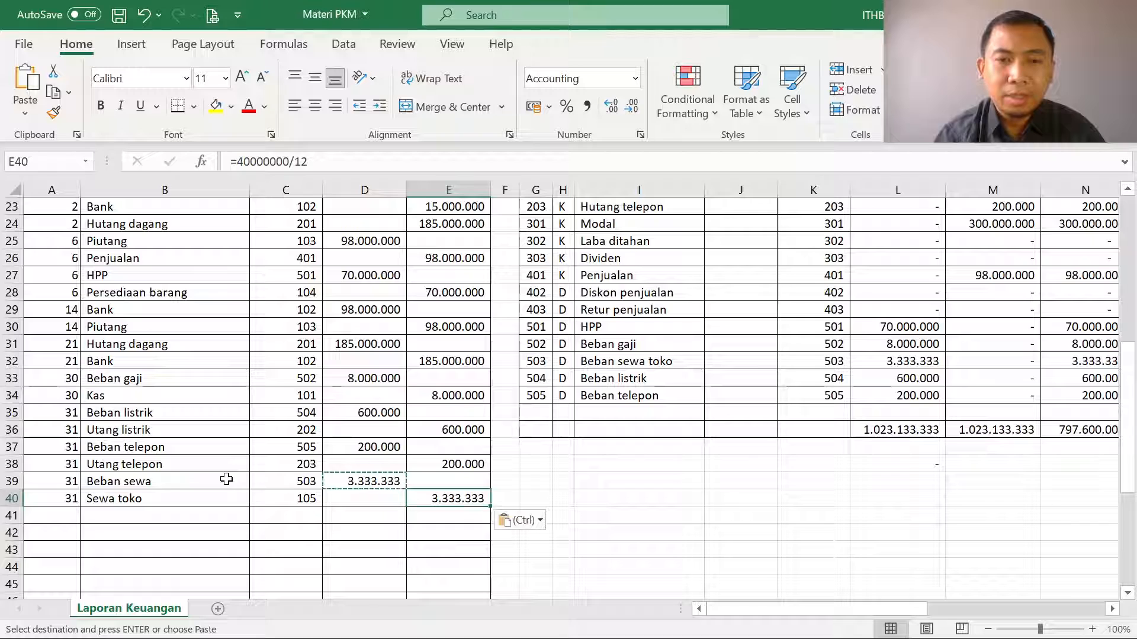
Step: End the copy and check the Laporan Laba Rugi beside the trial balance, down to the Laba bersih formula
{"action": "key", "text": "Page_Up"}
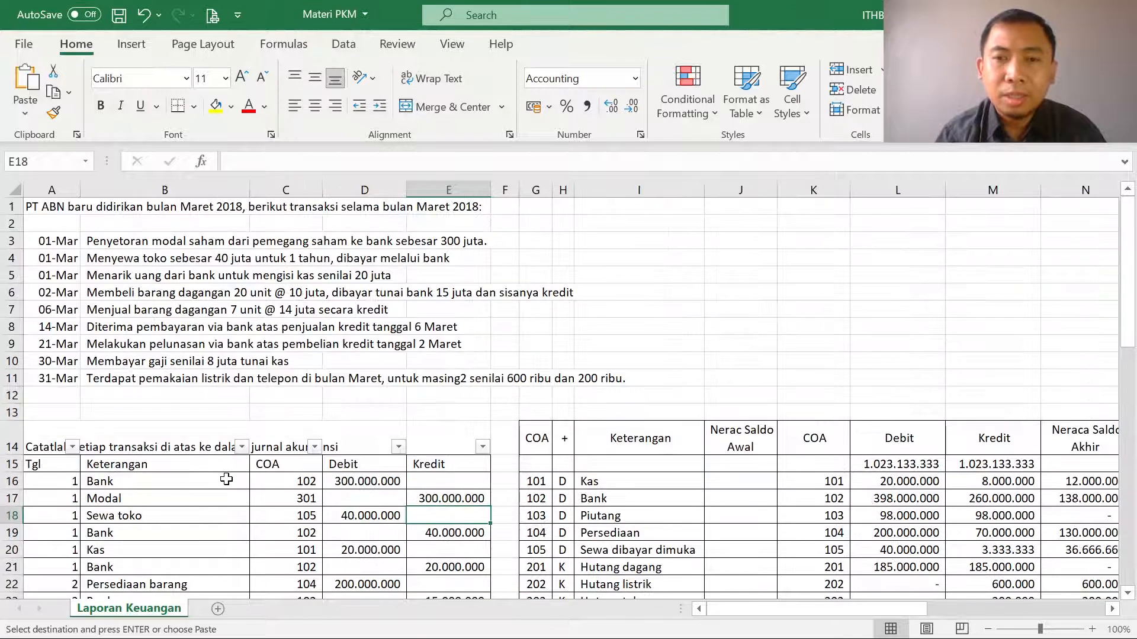
{"action": "key", "text": "Escape"}
{"action": "key", "text": "Right"}
{"action": "key", "text": "Right"}
{"action": "key", "text": "Right"}
{"action": "key", "text": "Right"}
{"action": "key", "text": "Right"}
{"action": "key", "text": "Right"}
{"action": "key", "text": "Right"}
{"action": "key", "text": "Right"}
{"action": "key", "text": "Right"}
{"action": "key", "text": "Right"}
{"action": "key", "text": "Right"}
{"action": "key", "text": "Right"}
{"action": "key", "text": "Right"}
{"action": "key", "text": "Right"}
{"action": "key", "text": "Right"}
{"action": "key", "text": "Right"}
{"action": "key", "text": "Right"}
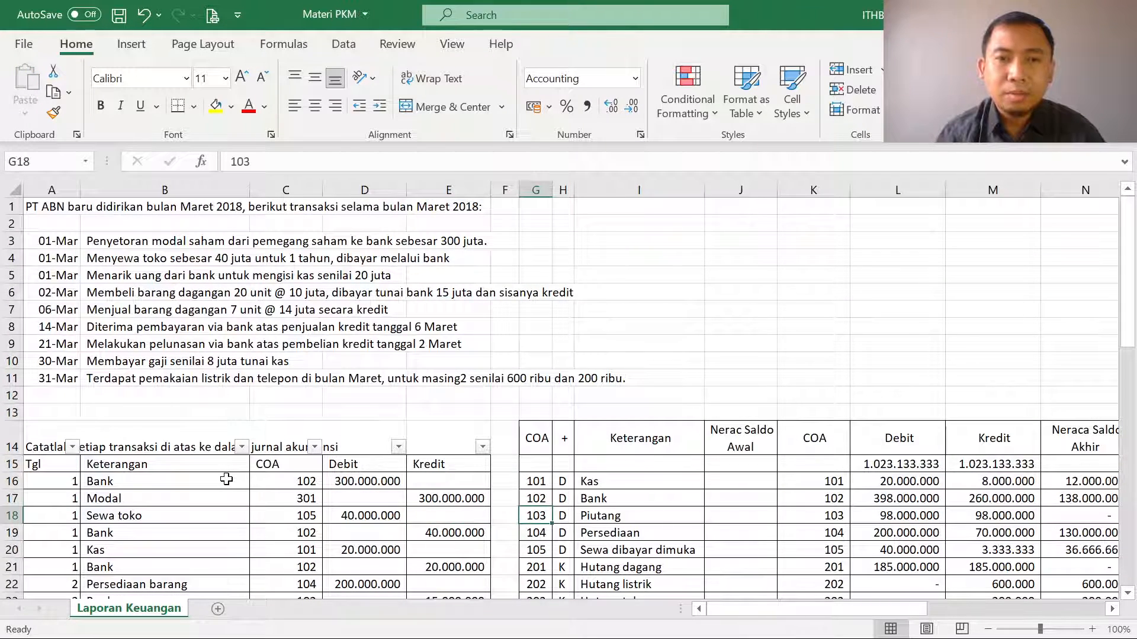
{"action": "key", "text": "Right"}
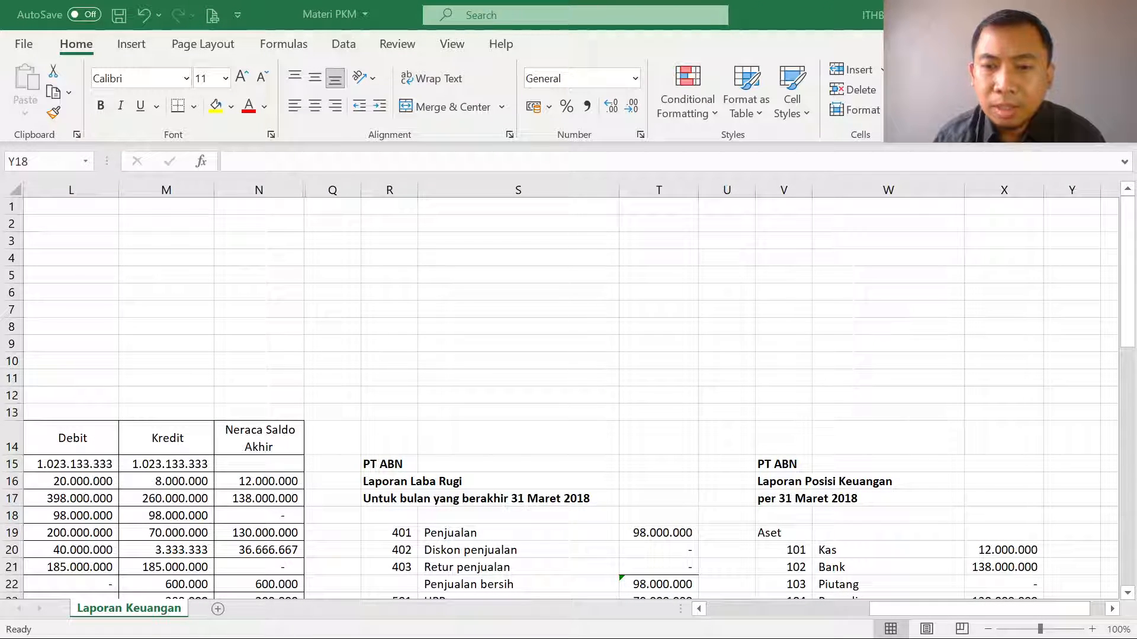
{"action": "key", "text": "Right"}
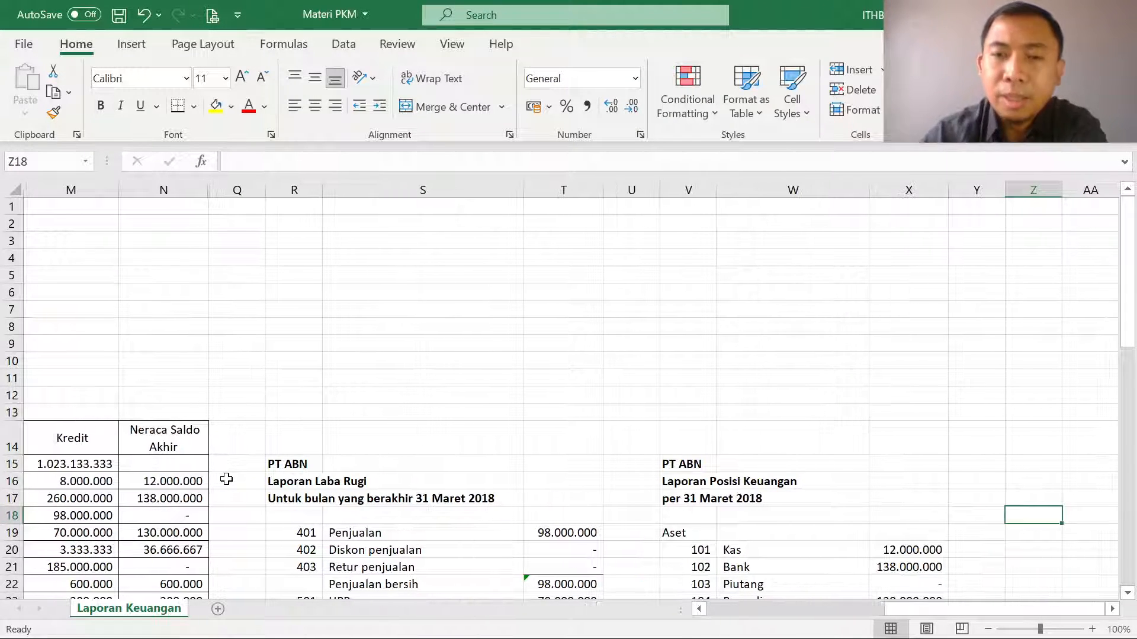
{"action": "scroll", "coordinate": [818, 425], "scroll_direction": "down", "scroll_amount": 4}
{"action": "scroll", "coordinate": [818, 425], "scroll_direction": "down", "scroll_amount": 1}
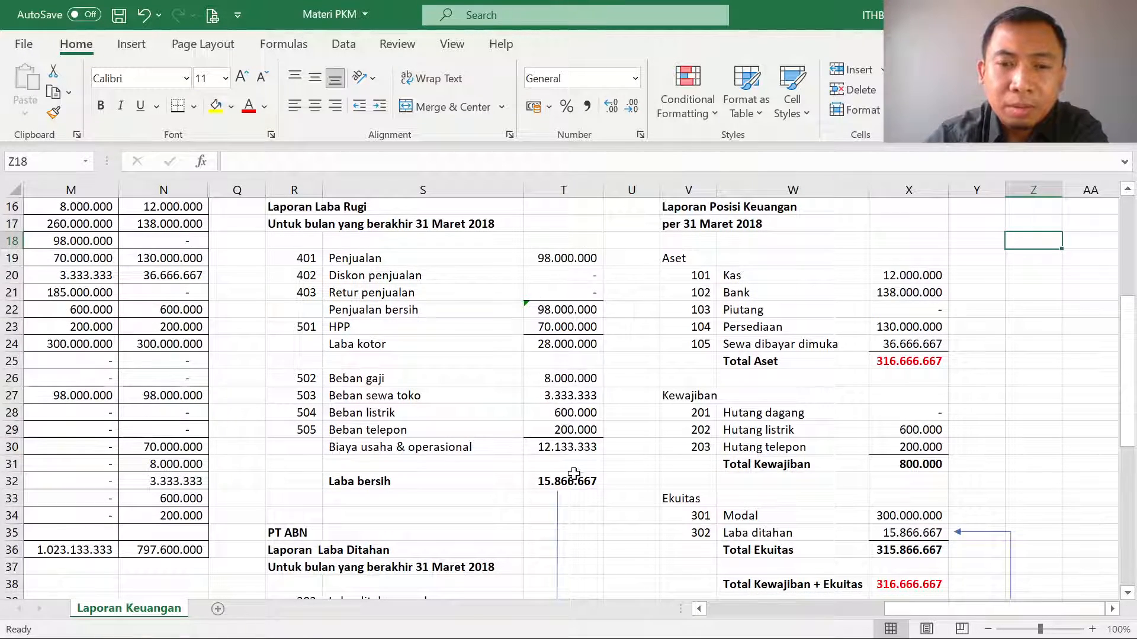
{"action": "left_click", "coordinate": [573, 477]}
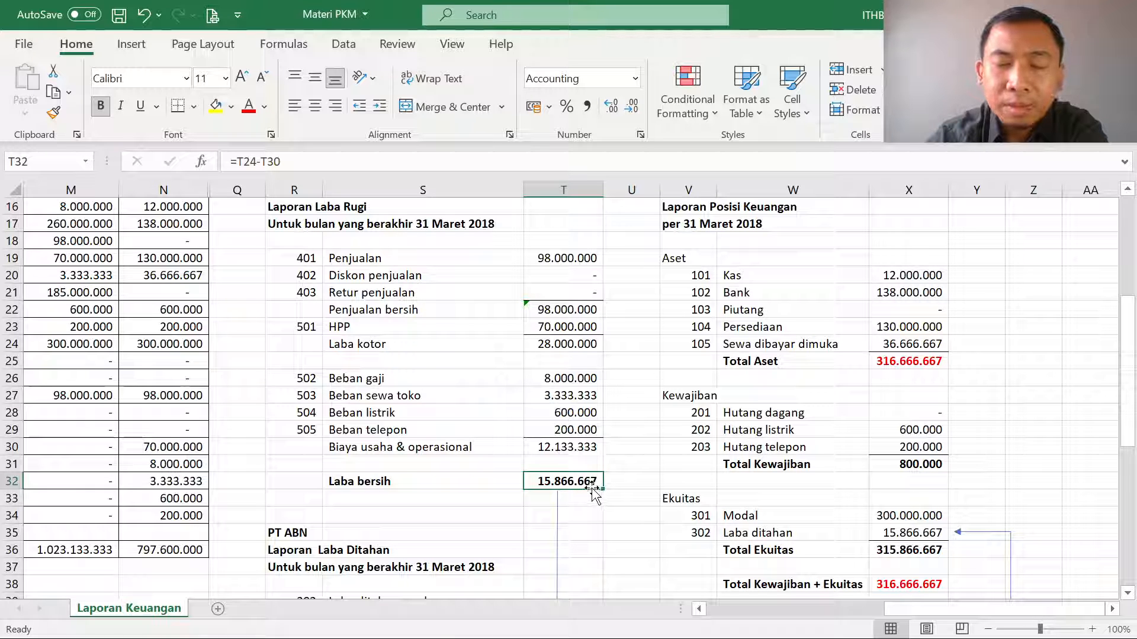
Step: Trace Laba bersih through the Laporan Laba Ditahan to Laba ditahan akhir and the Laba ditahan line under Ekuitas
{"action": "scroll", "coordinate": [520, 419], "scroll_direction": "down", "scroll_amount": 4}
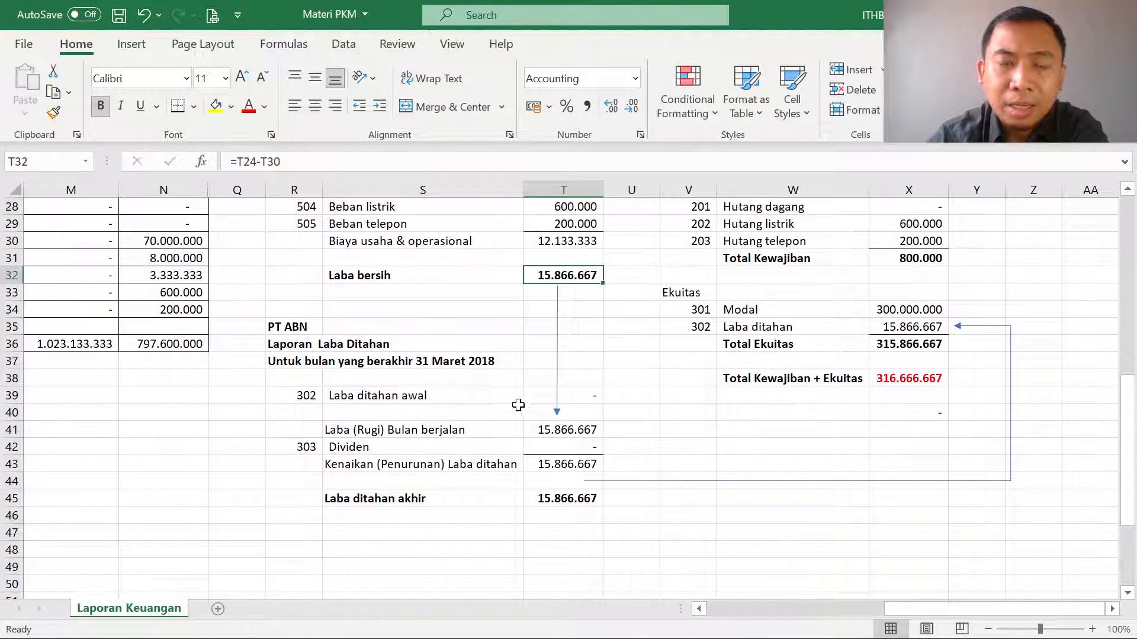
{"action": "left_click", "coordinate": [561, 427]}
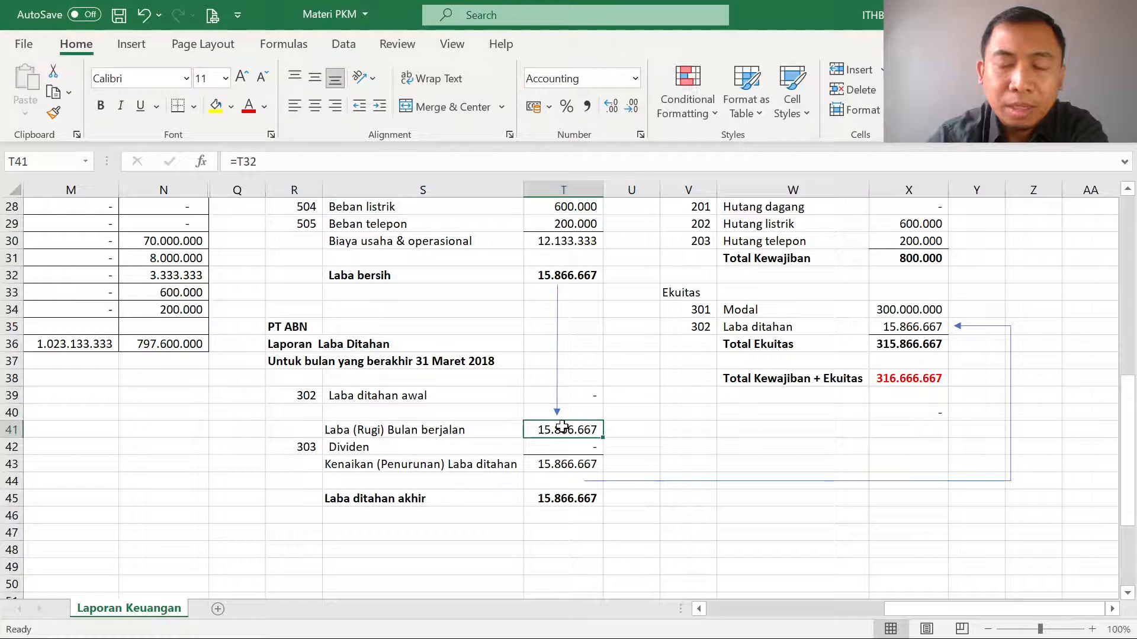
{"action": "left_click", "coordinate": [575, 394]}
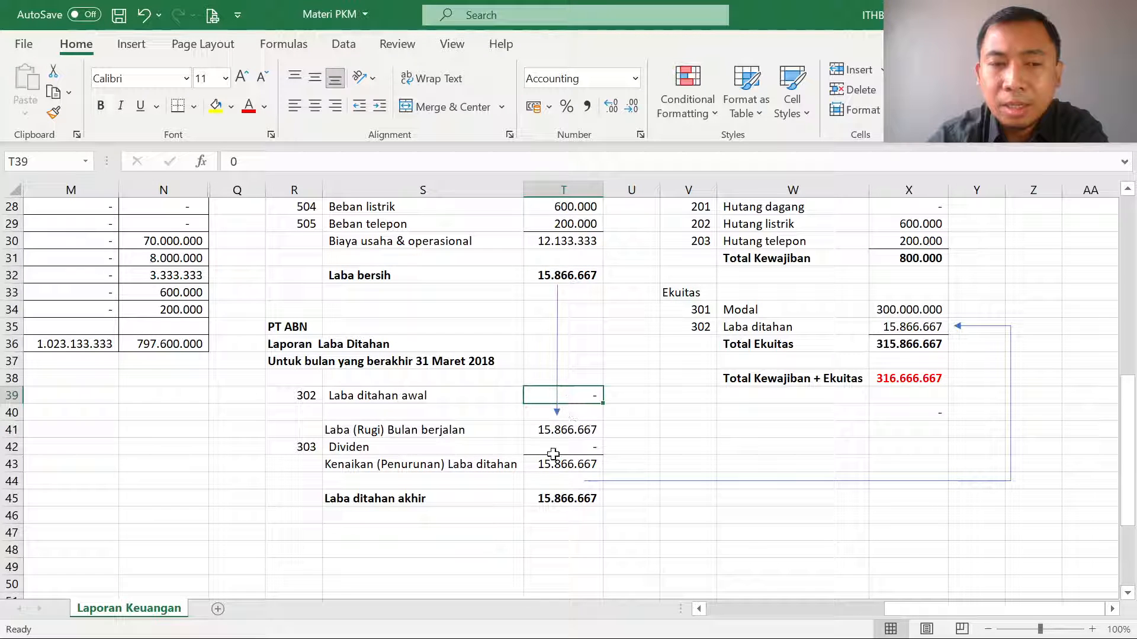
{"action": "left_click", "coordinate": [571, 500]}
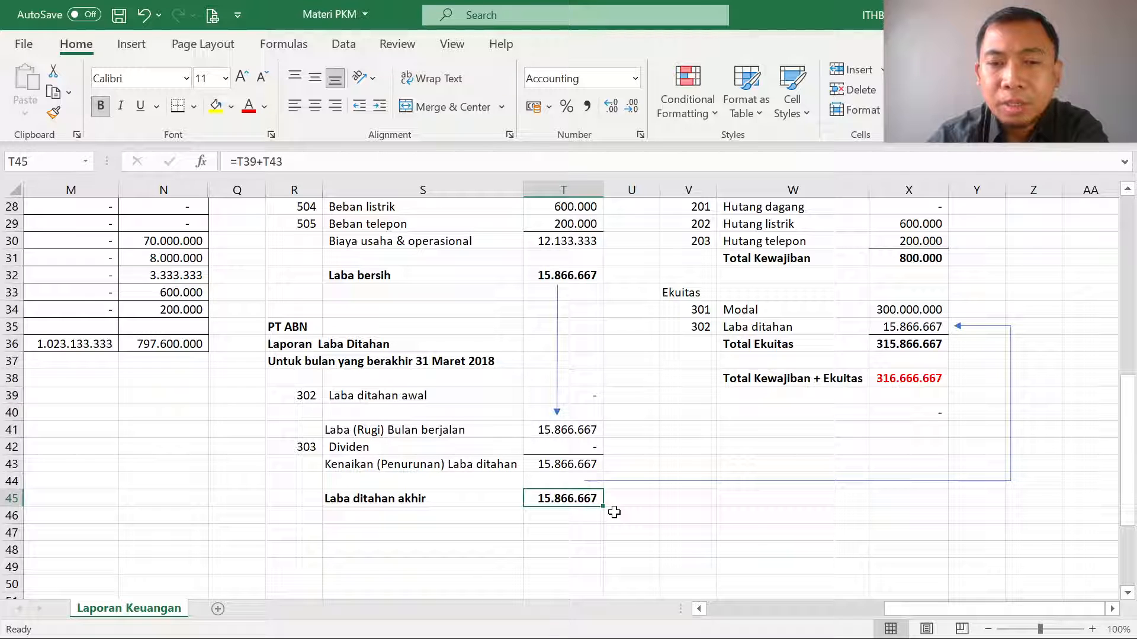
{"action": "scroll", "coordinate": [614, 512], "scroll_direction": "up", "scroll_amount": 2}
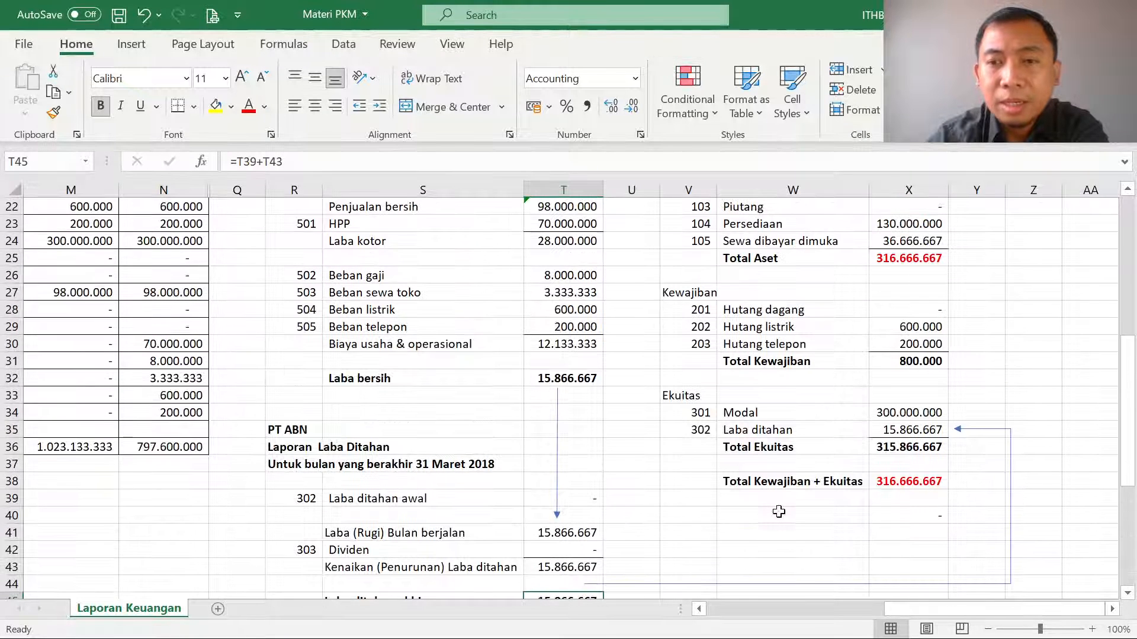
{"action": "left_click", "coordinate": [928, 433]}
{"action": "scroll", "coordinate": [957, 454], "scroll_direction": "up", "scroll_amount": 2}
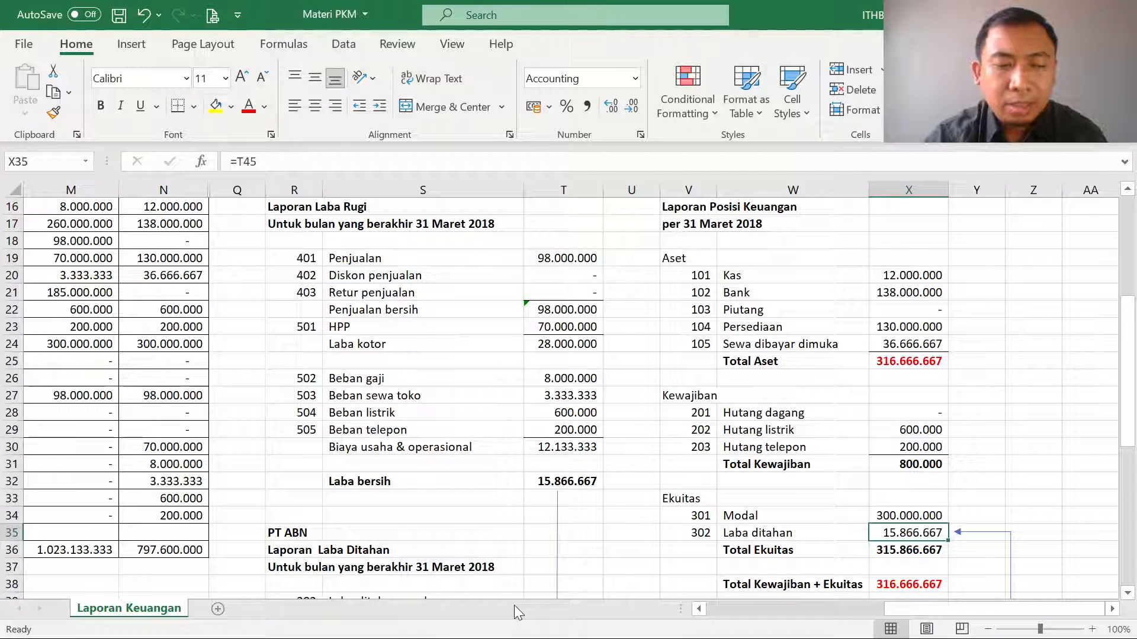
{"action": "left_click", "coordinate": [518, 637]}
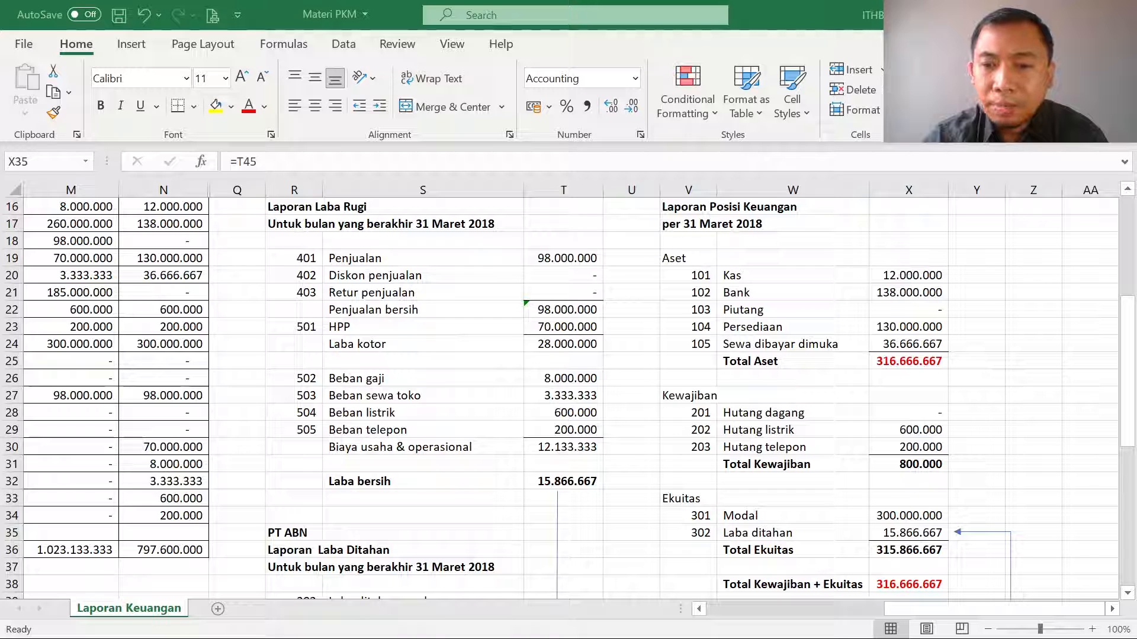
{"action": "key", "text": "alt+Tab"}
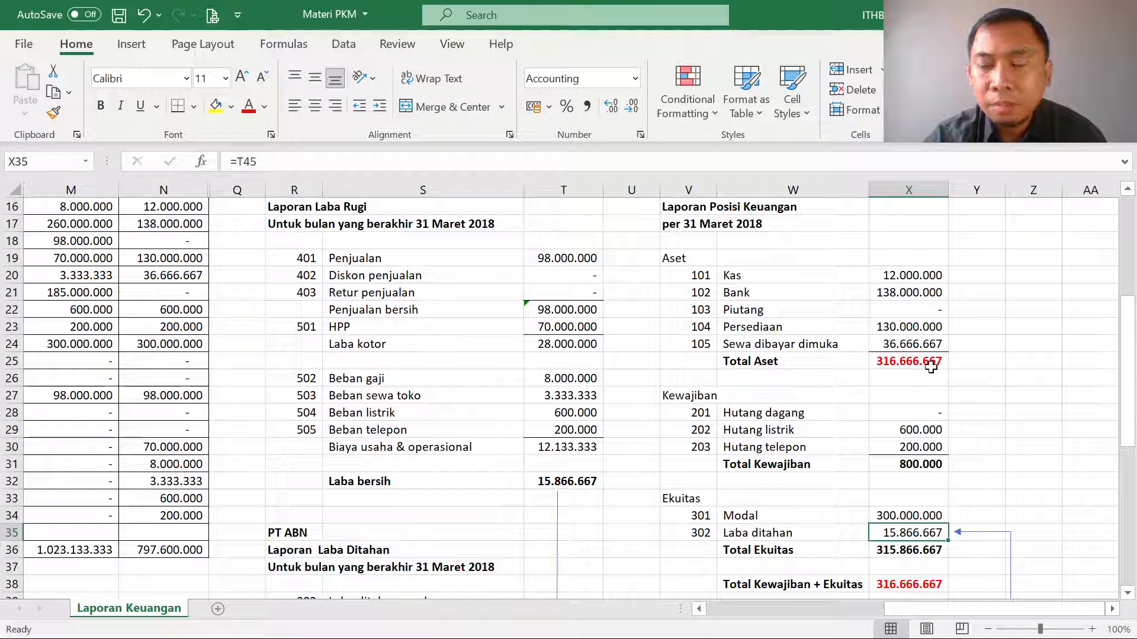
Step: Compare Total Aset with the sum of Total Kewajiban and Total Ekuitas and with Total Kewajiban + Ekuitas in the Laporan Posisi Keuangan
{"action": "scroll", "coordinate": [930, 367], "scroll_direction": "down", "scroll_amount": 2}
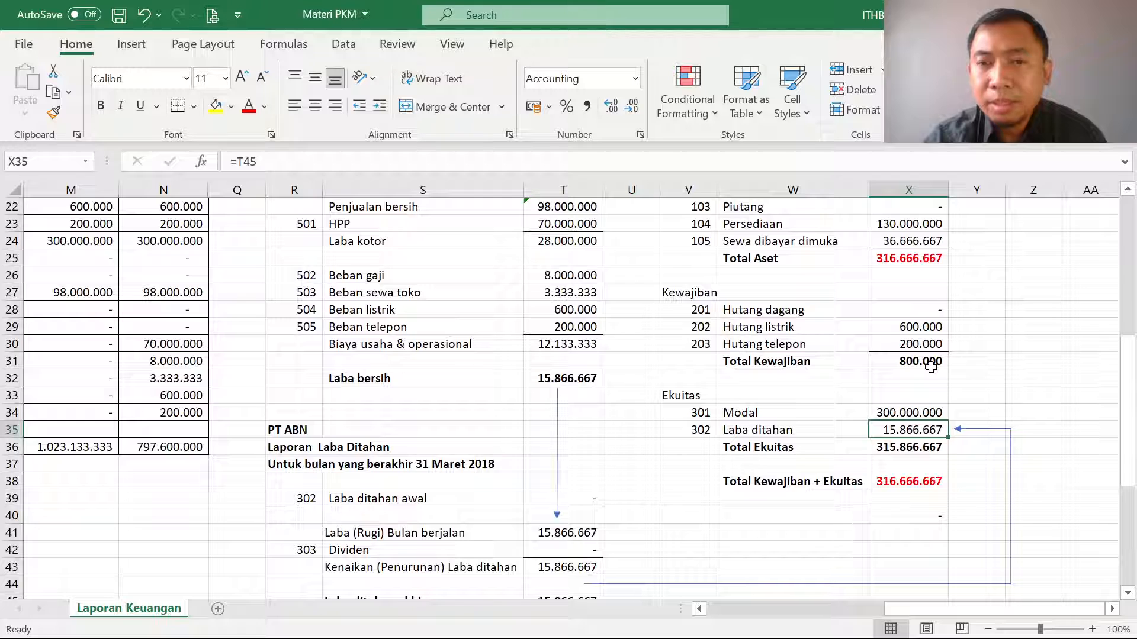
{"action": "left_click", "coordinate": [932, 362]}
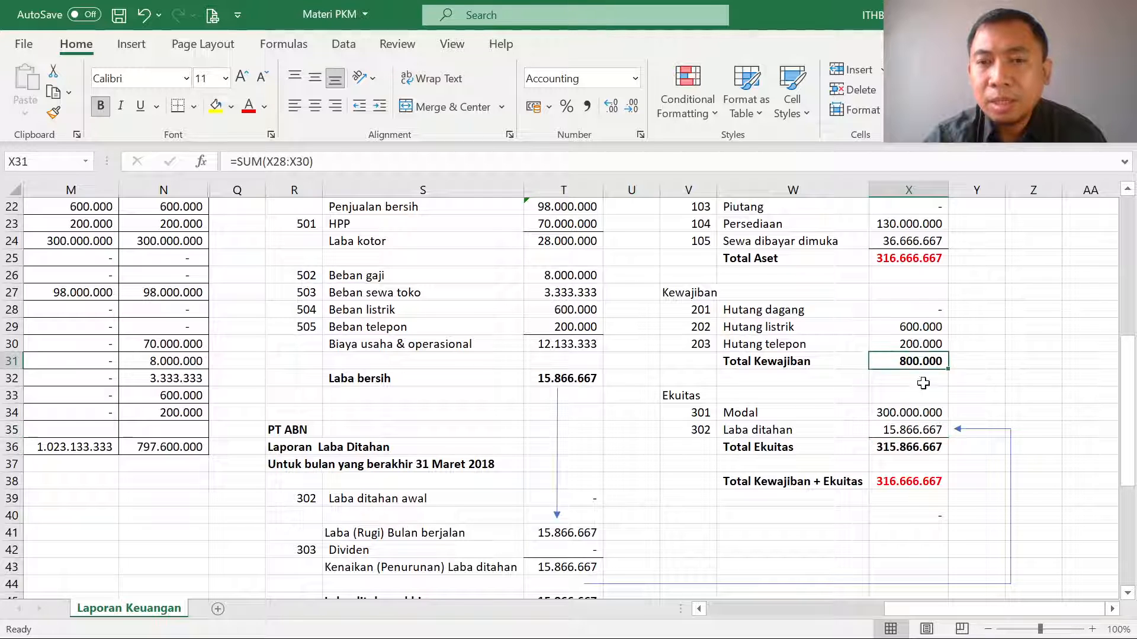
{"action": "left_click", "coordinate": [924, 447]}
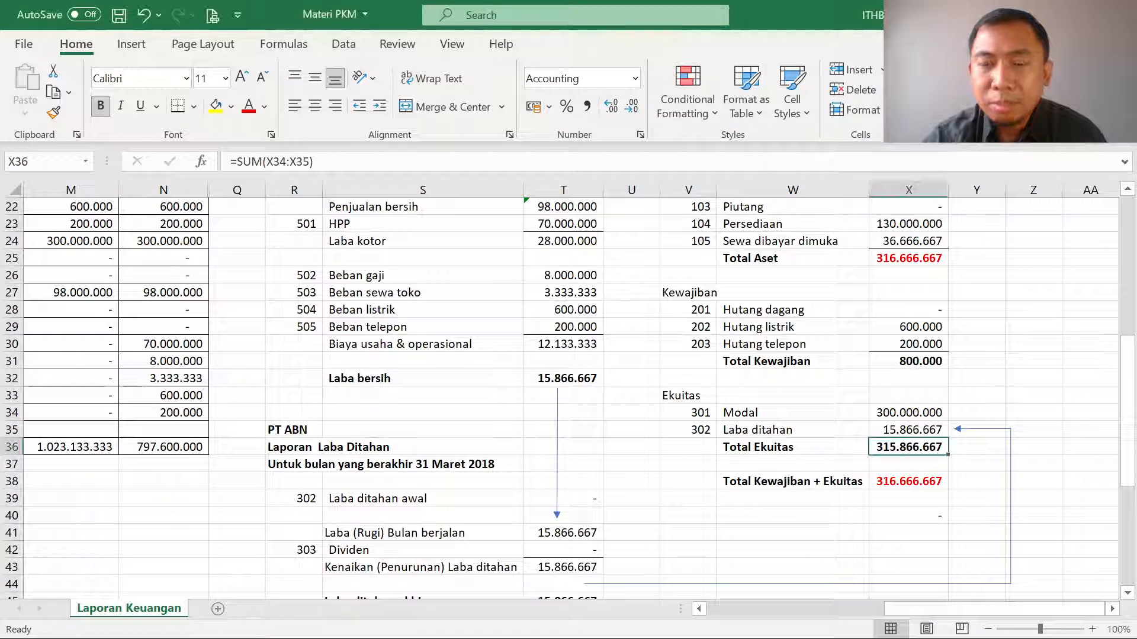
{"action": "scroll", "coordinate": [995, 403], "scroll_direction": "up", "scroll_amount": 1}
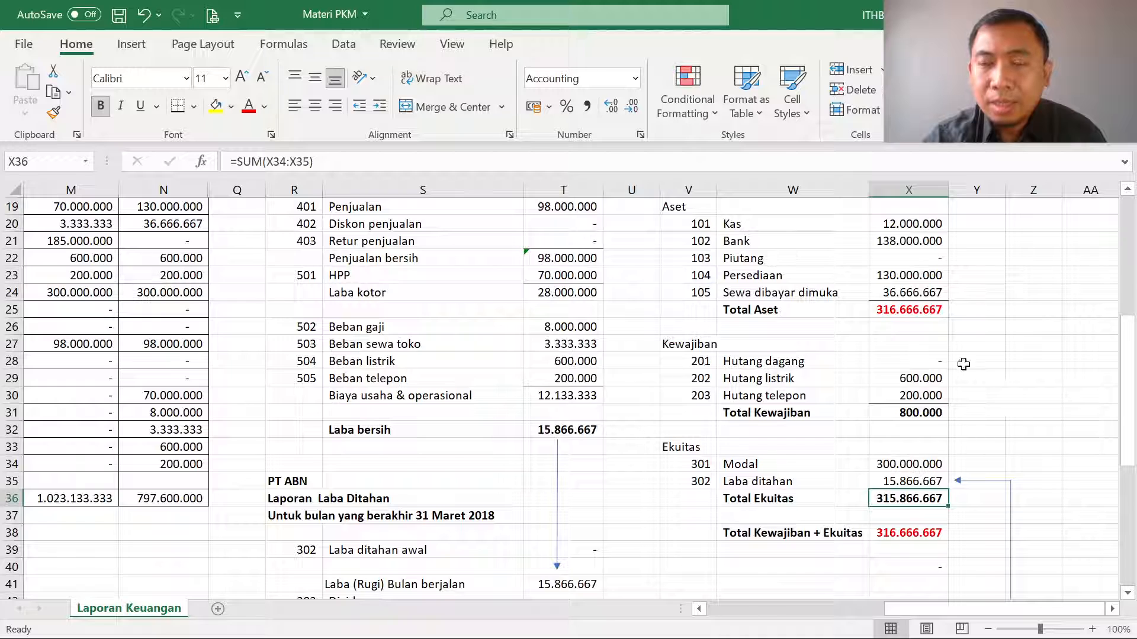
{"action": "left_click", "coordinate": [929, 309]}
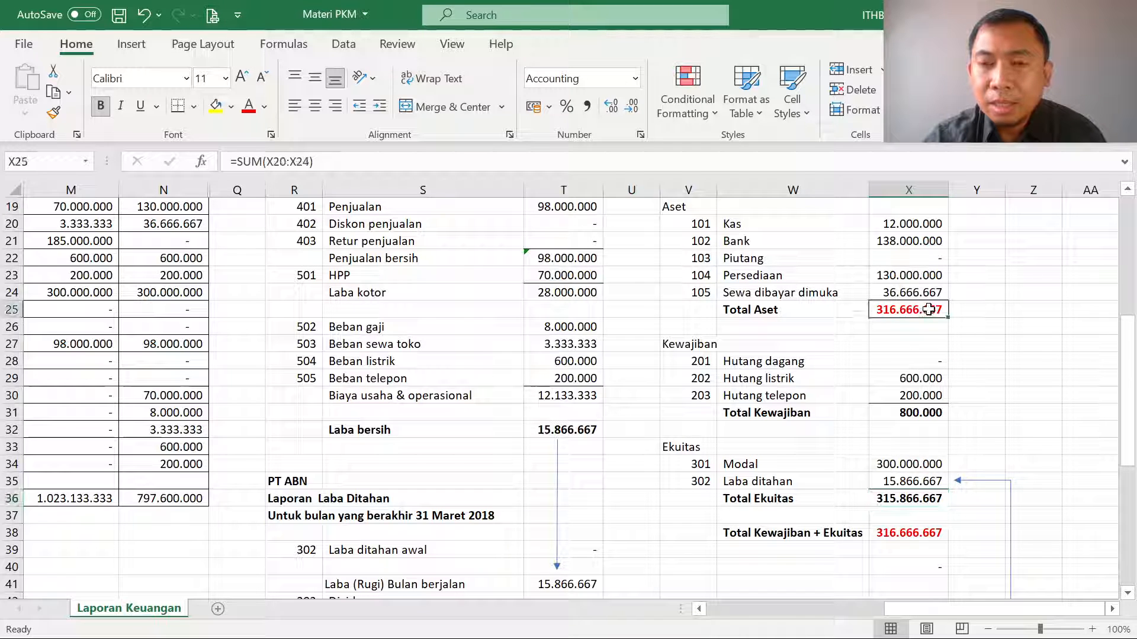
{"action": "left_click", "coordinate": [918, 413]}
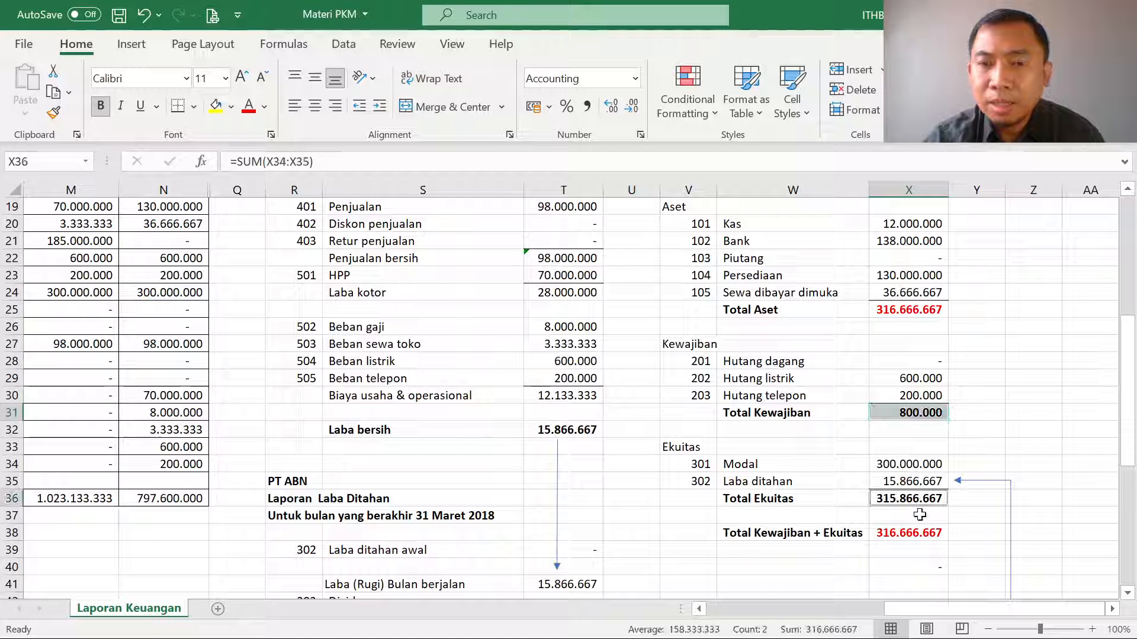
{"action": "left_click", "coordinate": [918, 533]}
{"action": "left_click", "coordinate": [918, 308]}
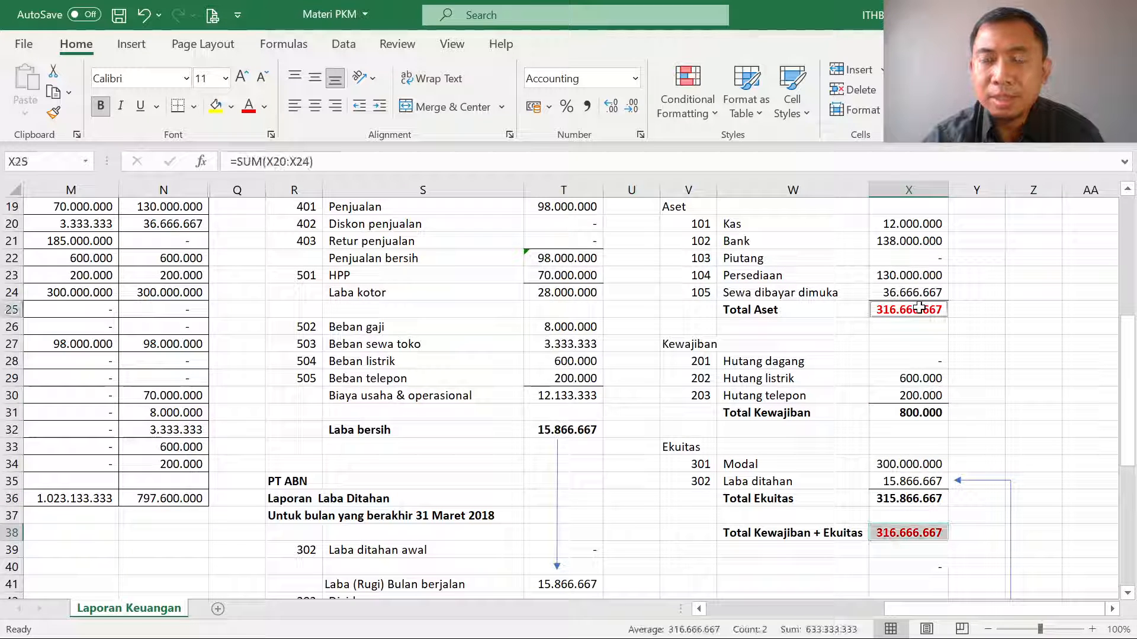
{"action": "left_click", "coordinate": [997, 378]}
{"action": "scroll", "coordinate": [986, 391], "scroll_direction": "up", "scroll_amount": 1}
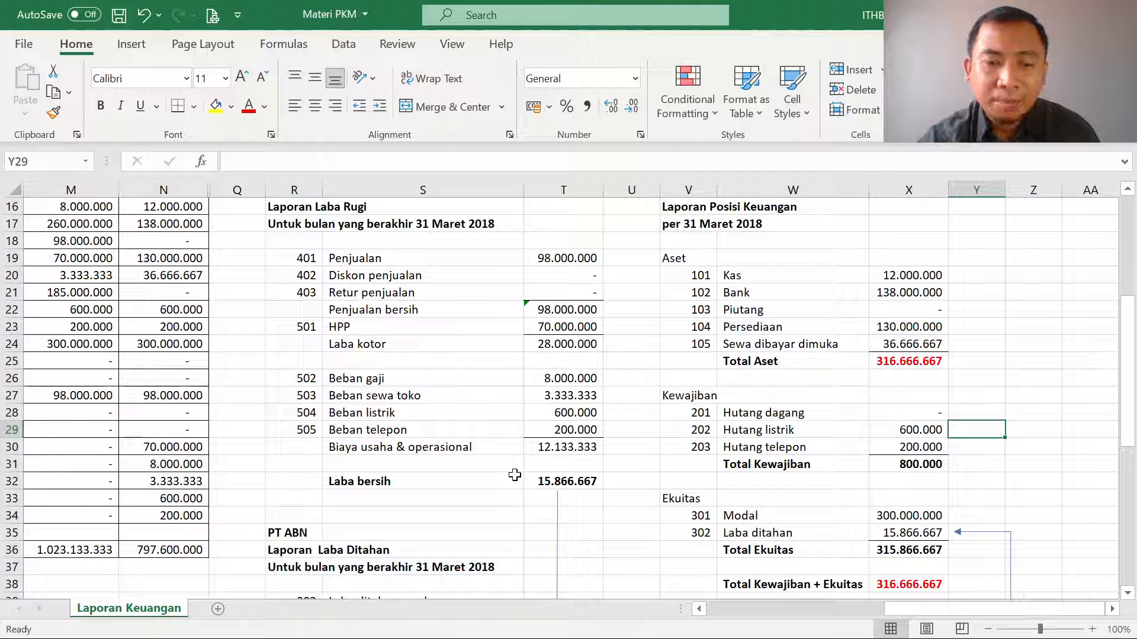
{"action": "key", "text": "alt+Tab"}
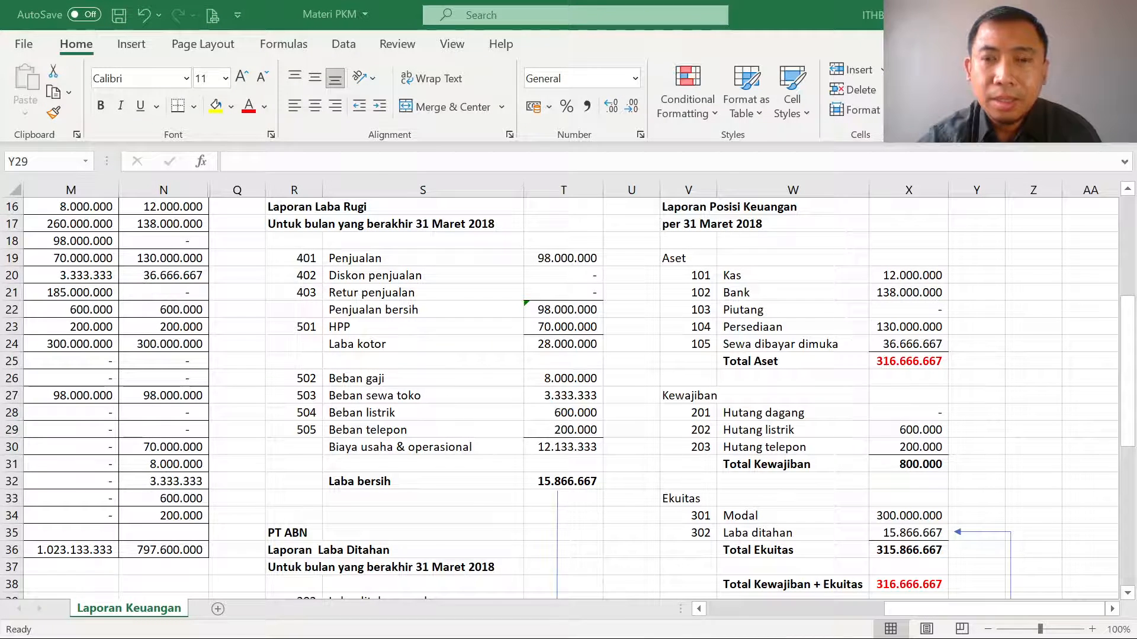